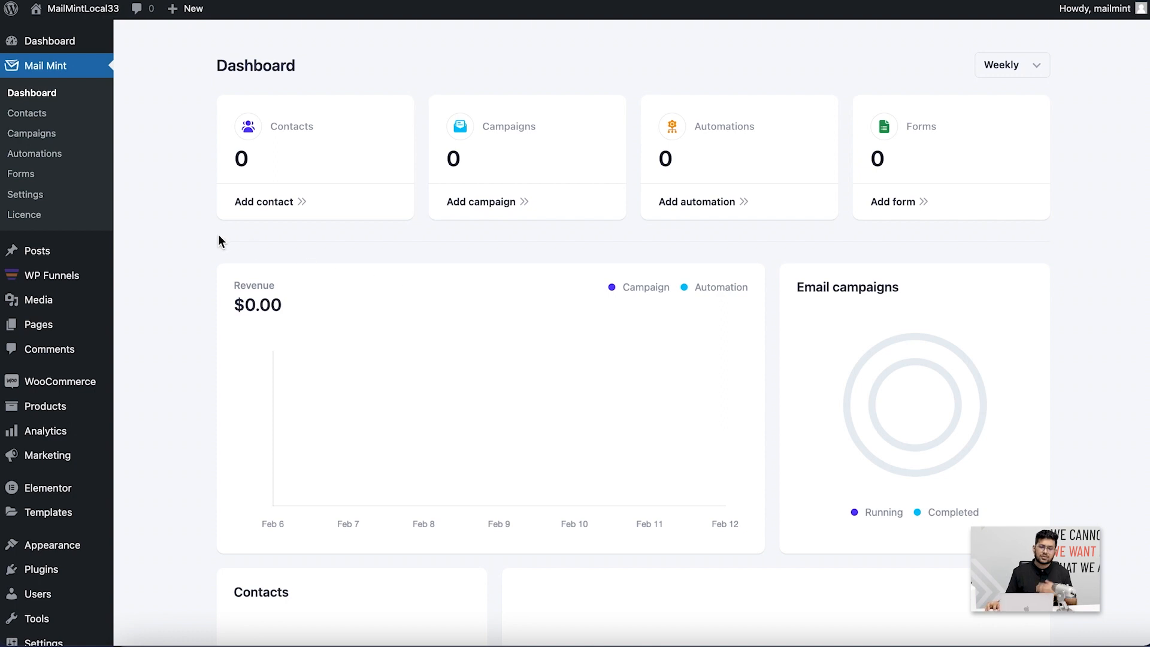
Open Mail Mint's Settings page from the WordPress sidebar
click(25, 195)
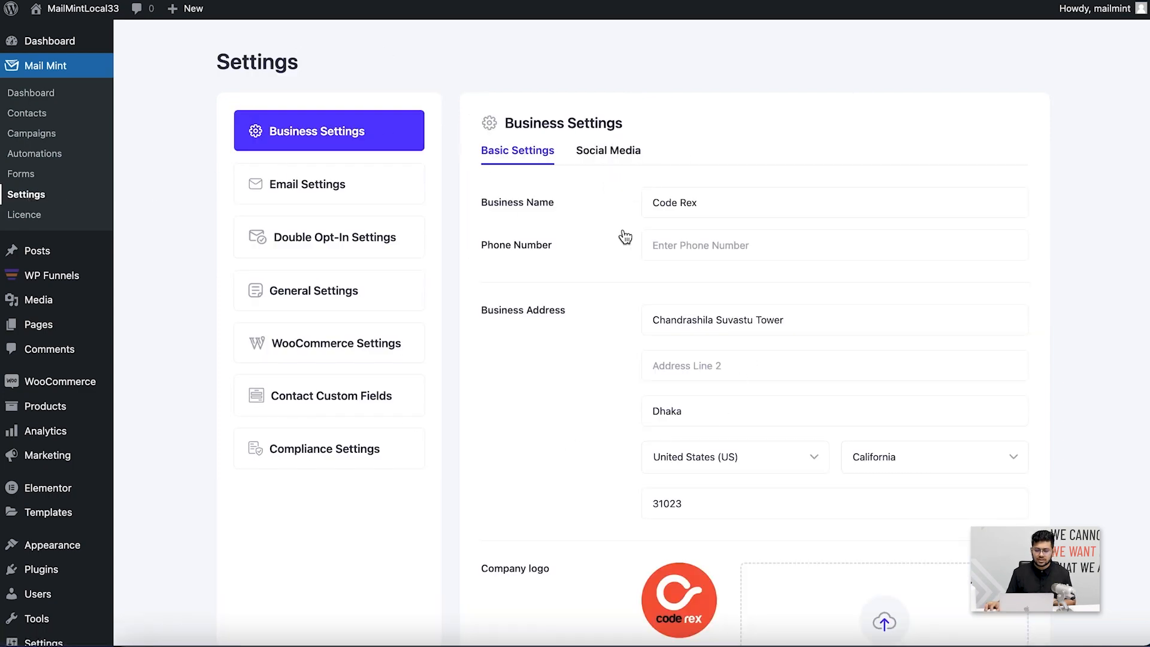
Look over the Social Media and Basic business settings tabs
scroll(621, 236, down, 4)
scroll(637, 277, up, 4)
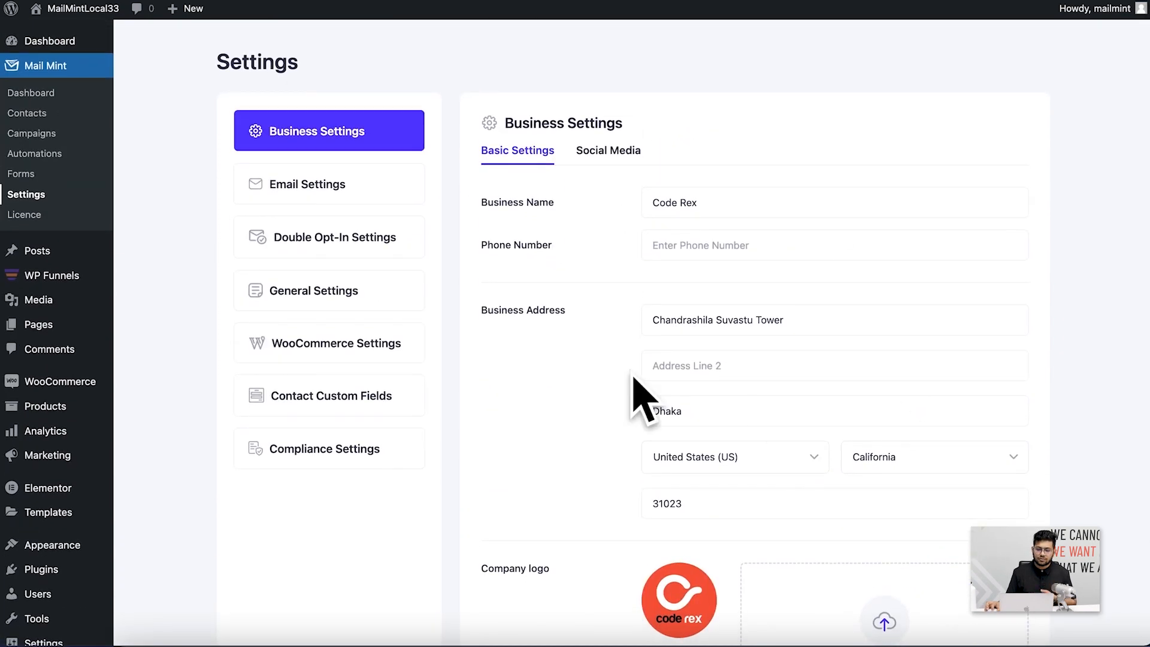
click(612, 157)
click(528, 161)
scroll(570, 297, down, 4)
scroll(569, 297, up, 5)
scroll(570, 297, down, 1)
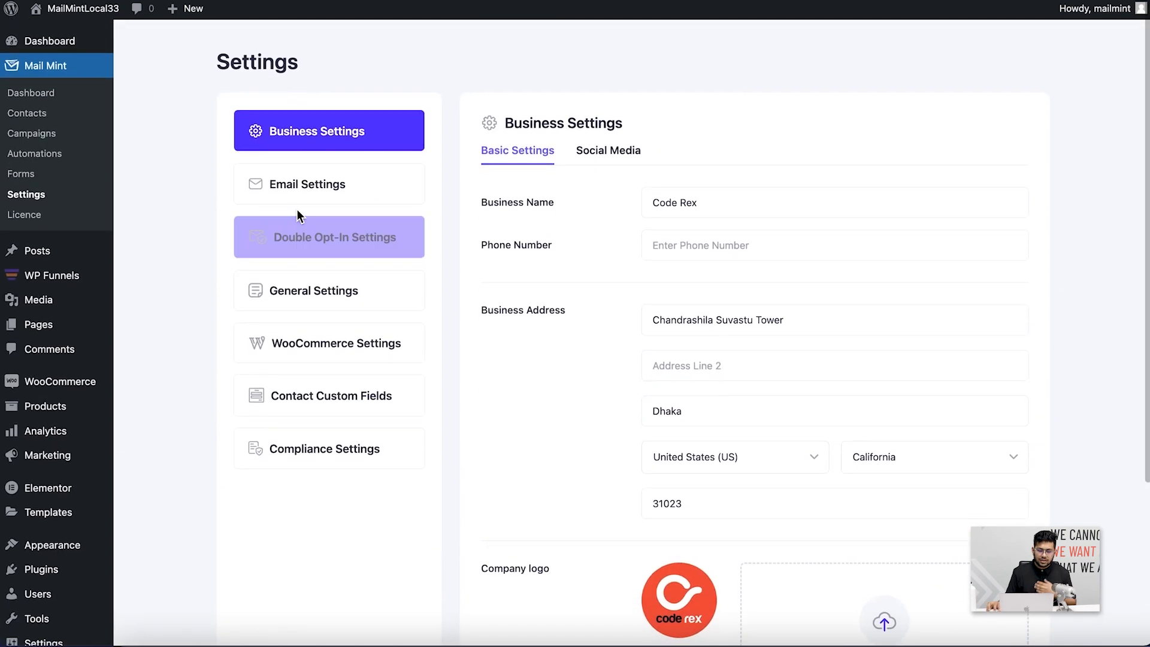
Review the Email and Double Opt-In settings, then move to General Settings
click(317, 186)
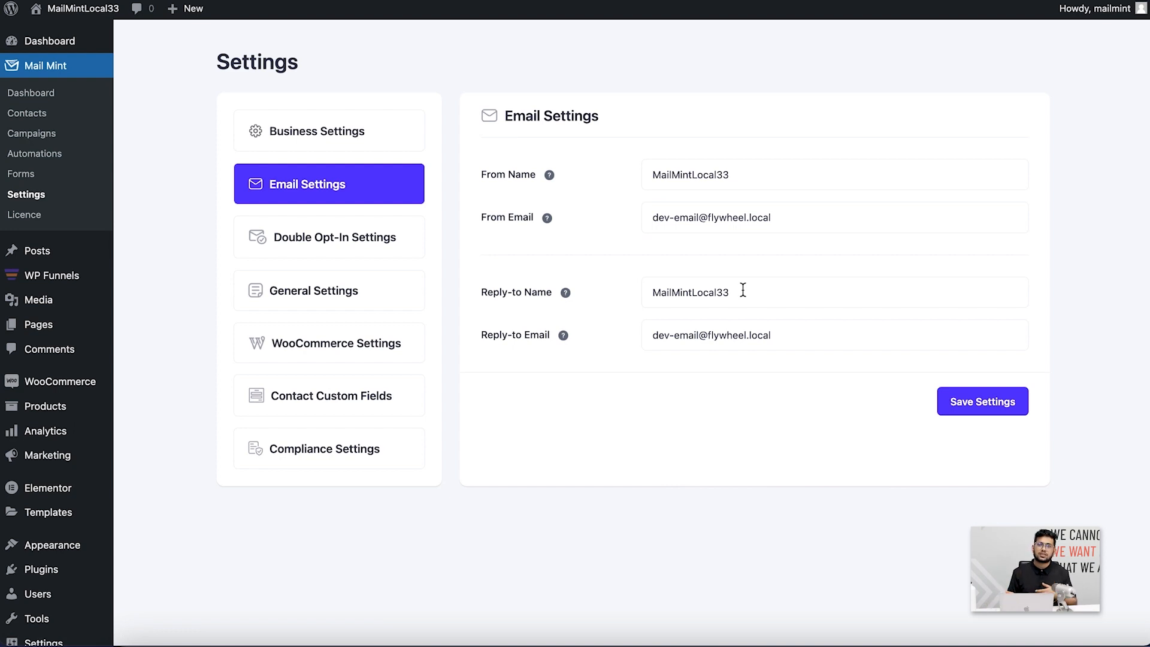
click(412, 241)
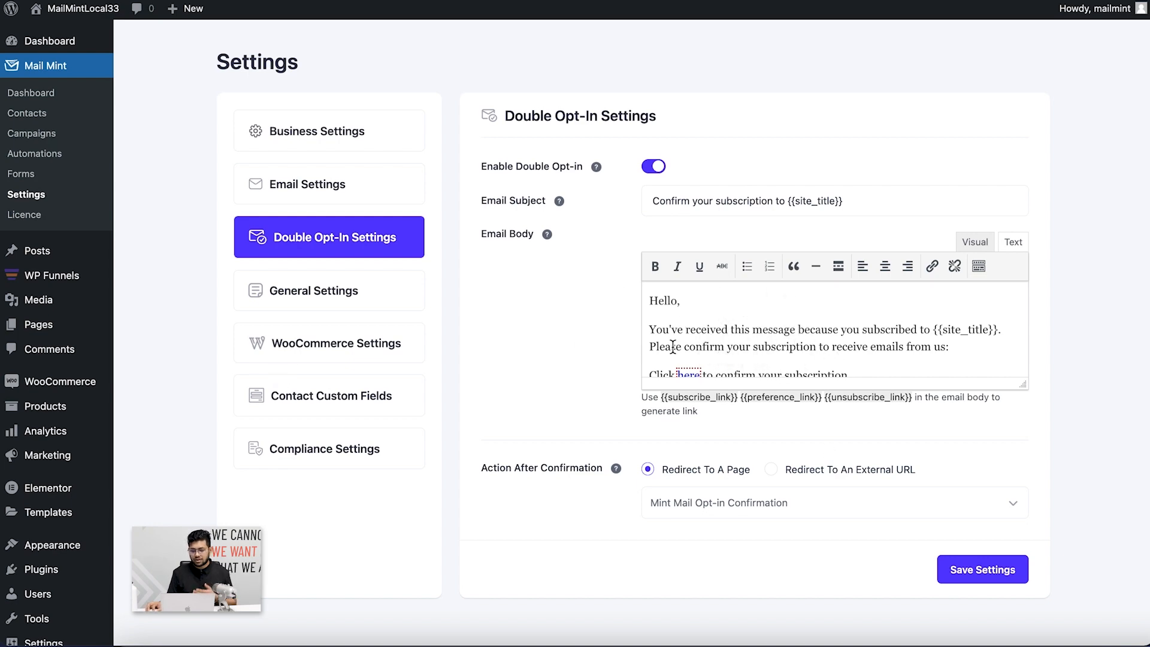
click(314, 304)
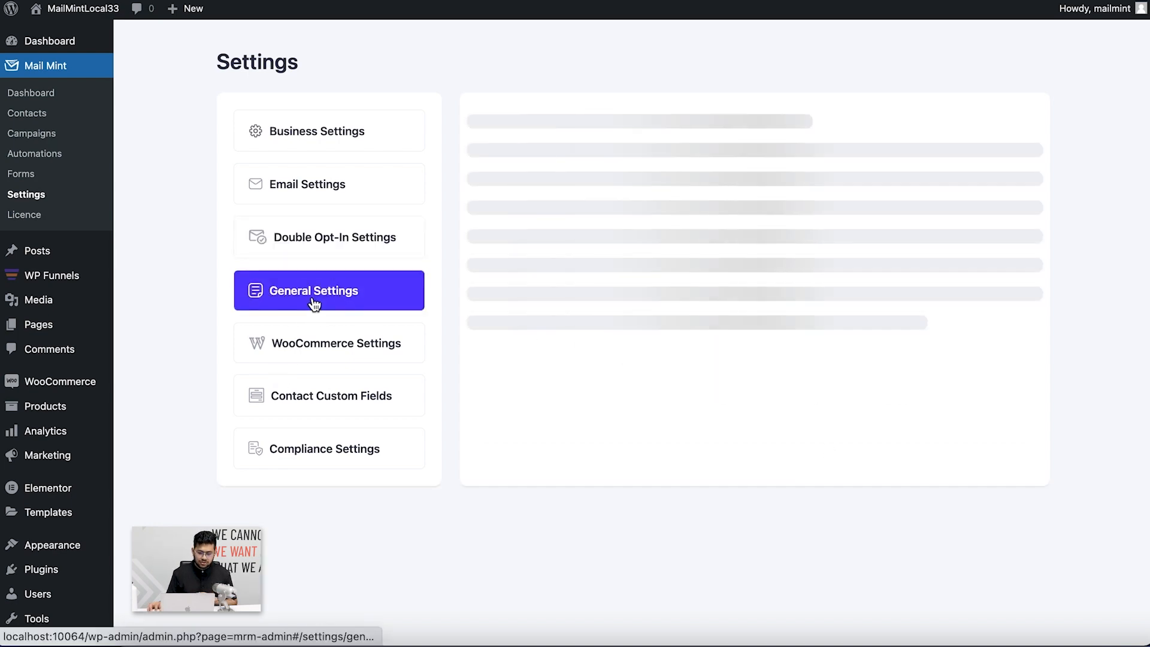
Scroll through the General Settings unsubscribe and preference options
scroll(637, 305, down, 5)
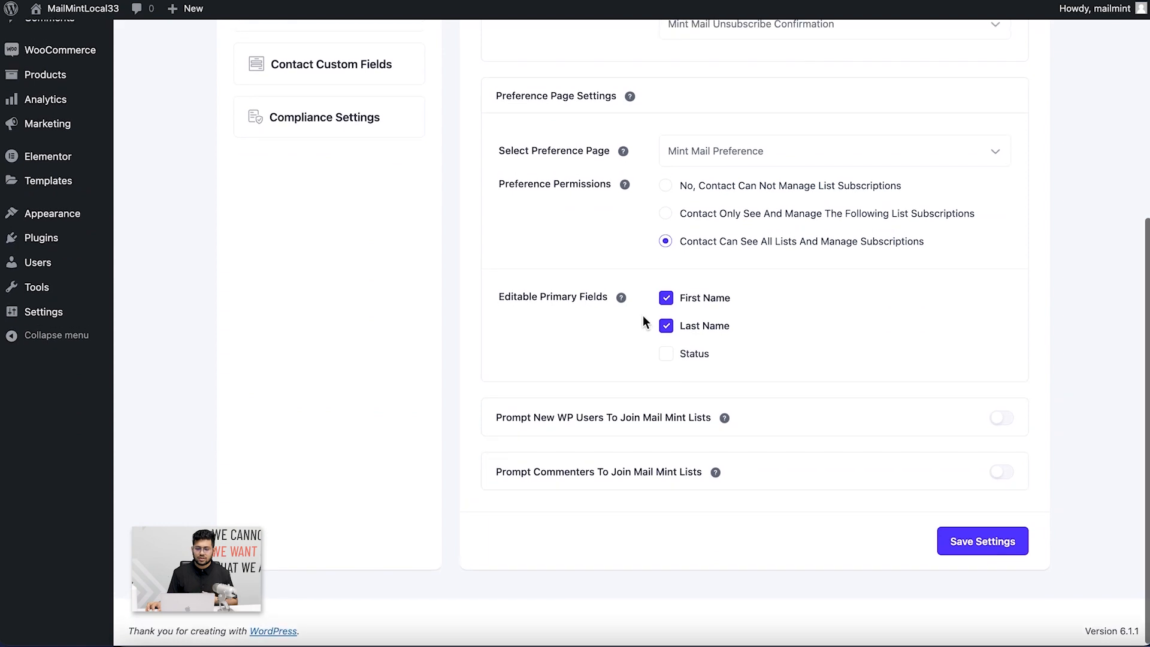
scroll(587, 314, up, 5)
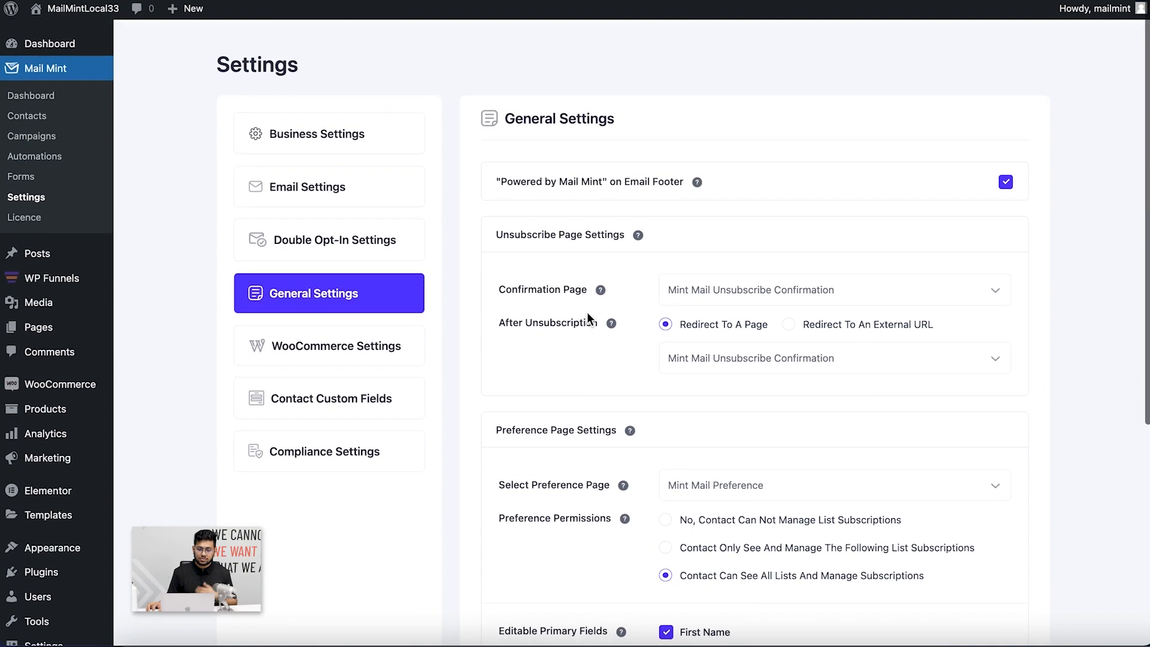
scroll(587, 315, down, 5)
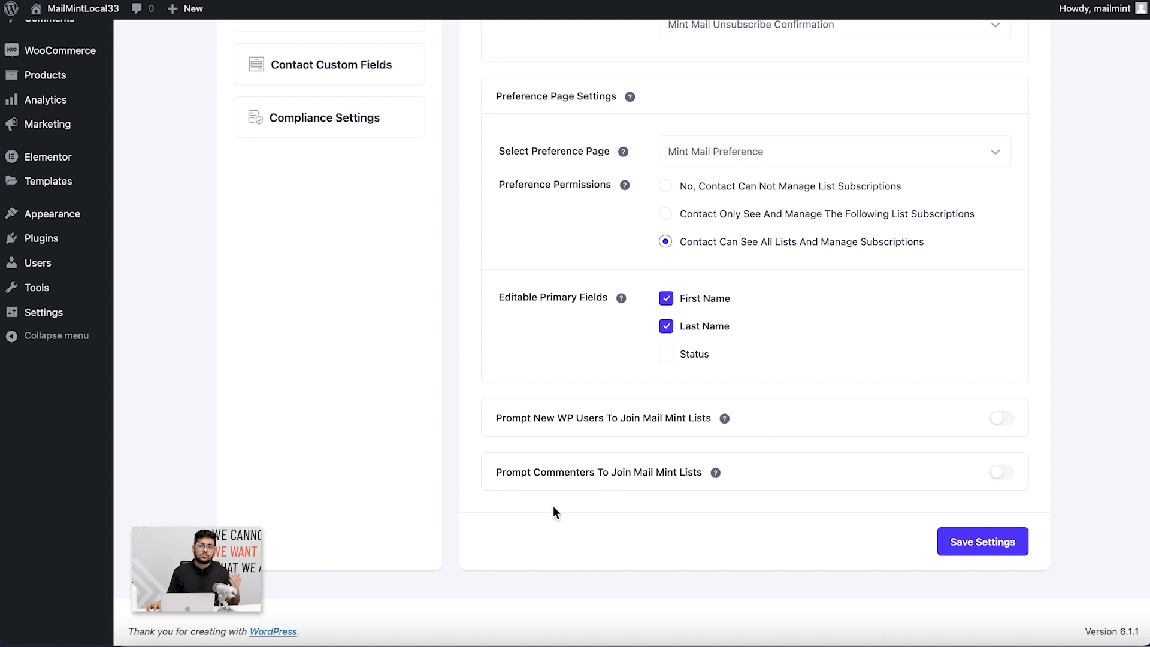
scroll(527, 485, up, 5)
Review the WooCommerce checkout opt-in settings, then move to Contact Custom Fields
click(330, 257)
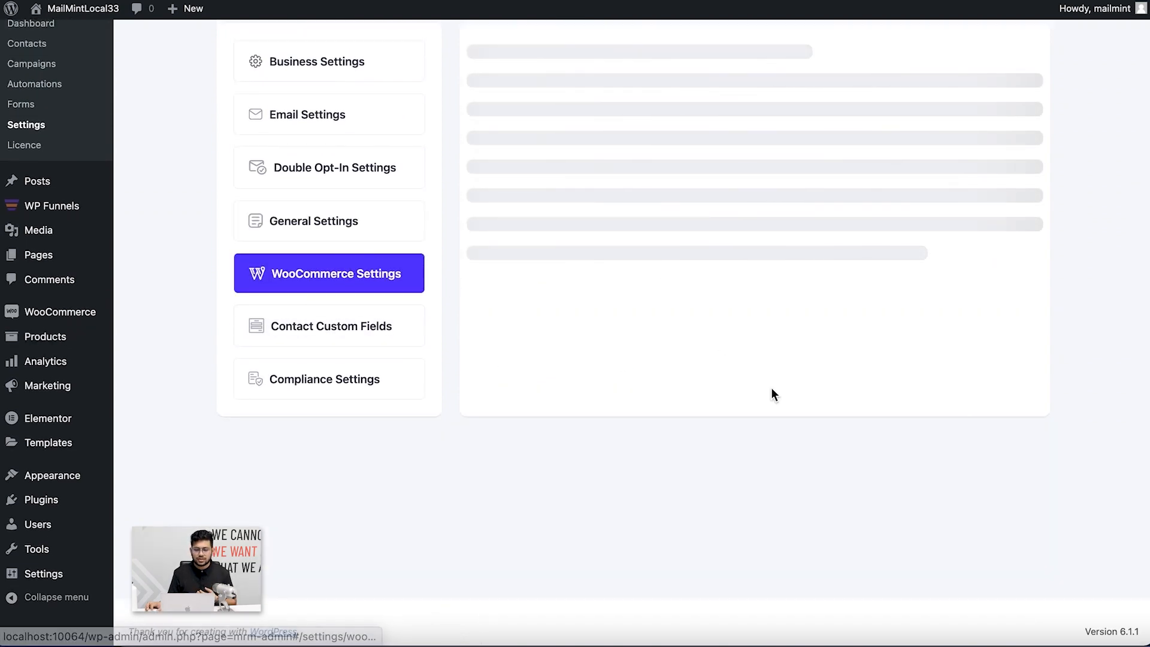
scroll(771, 387, up, 2)
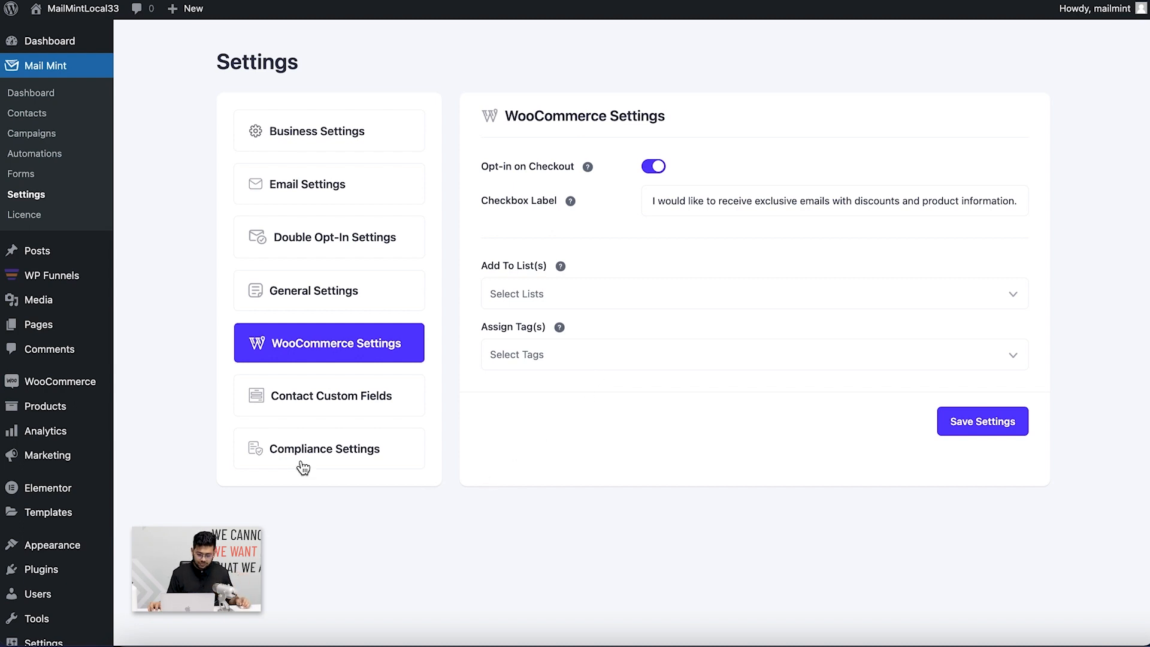
click(323, 414)
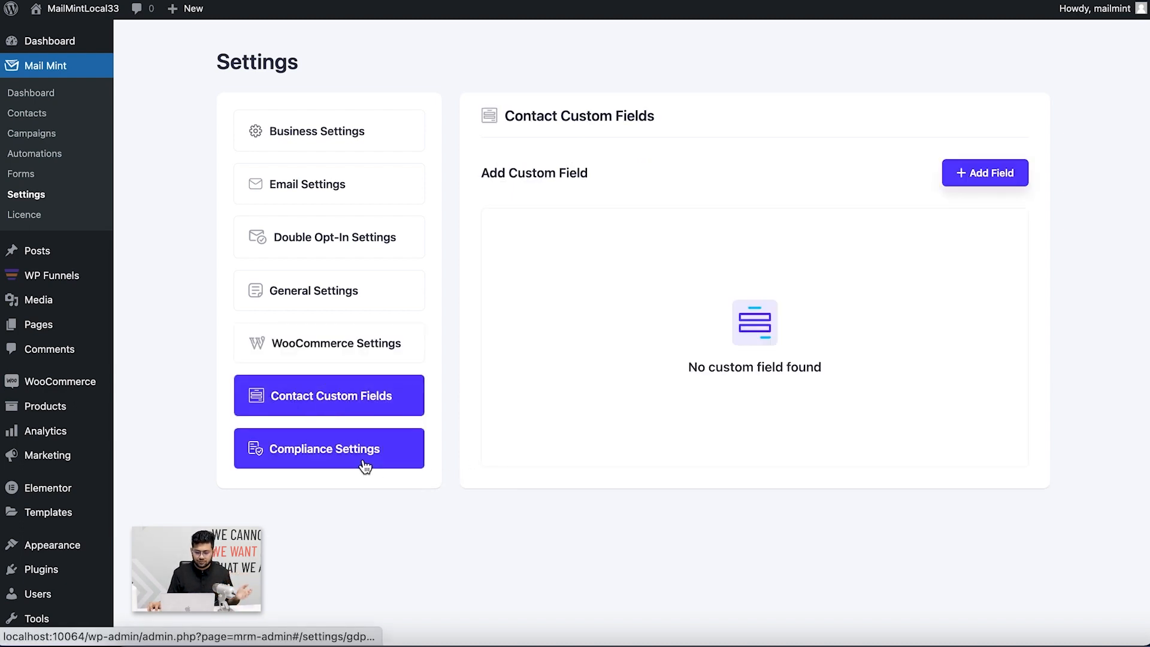
Check the Compliance Settings, then go to the empty Contacts overview
click(364, 466)
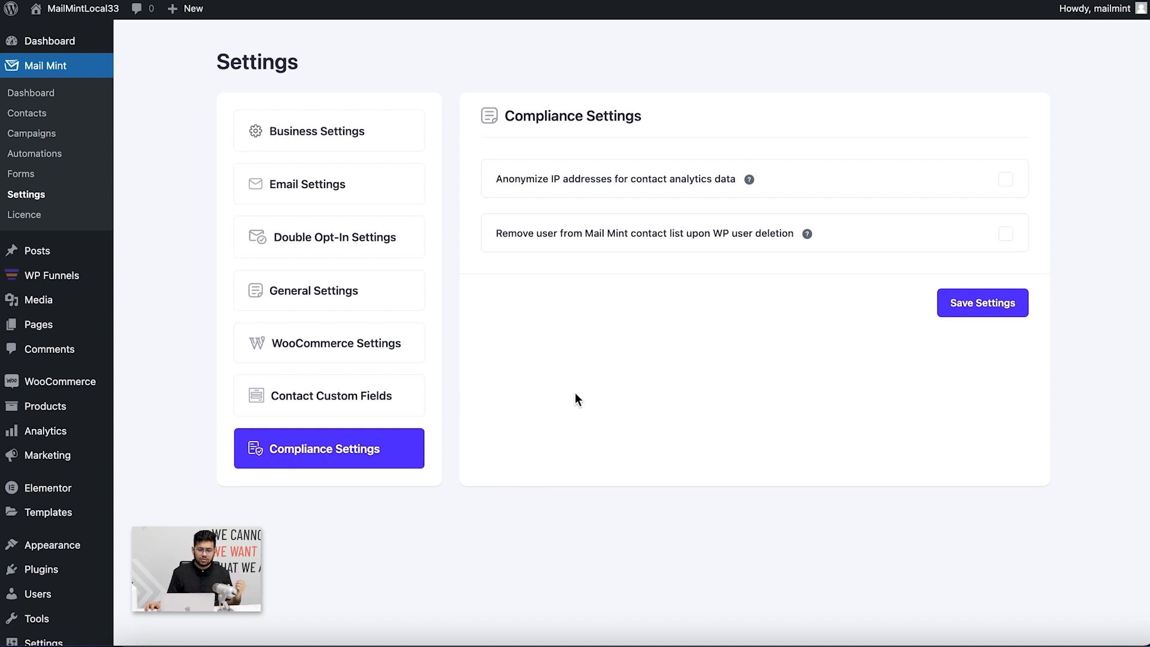
click(42, 113)
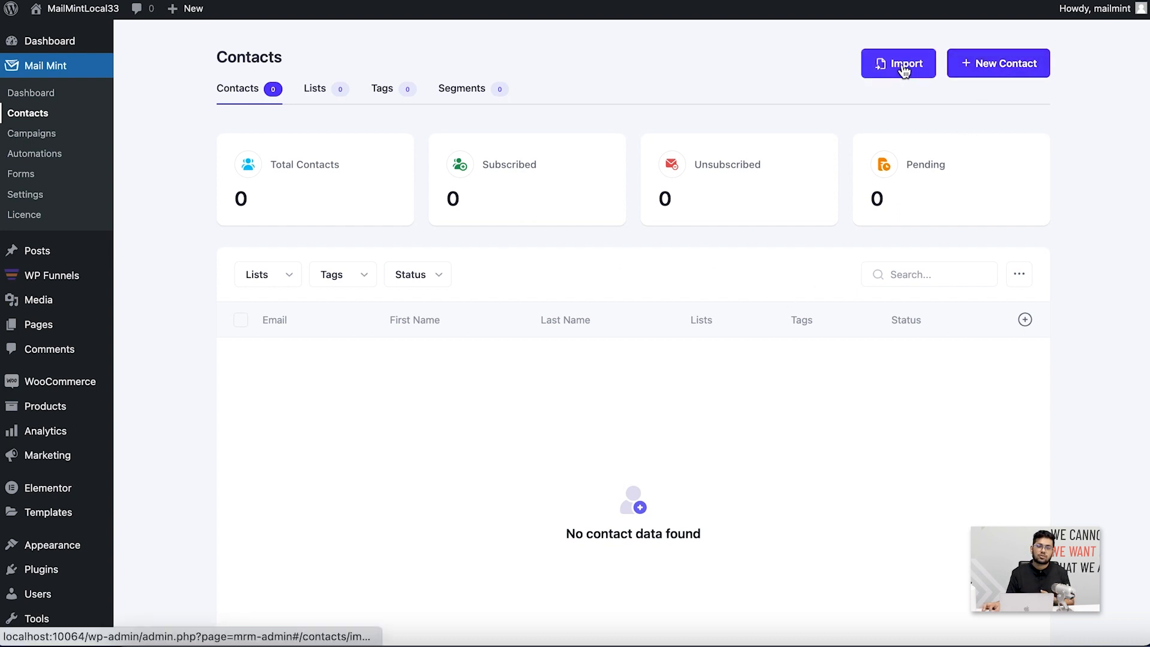
Start a new contact and enter their email address, first name and last name
click(977, 65)
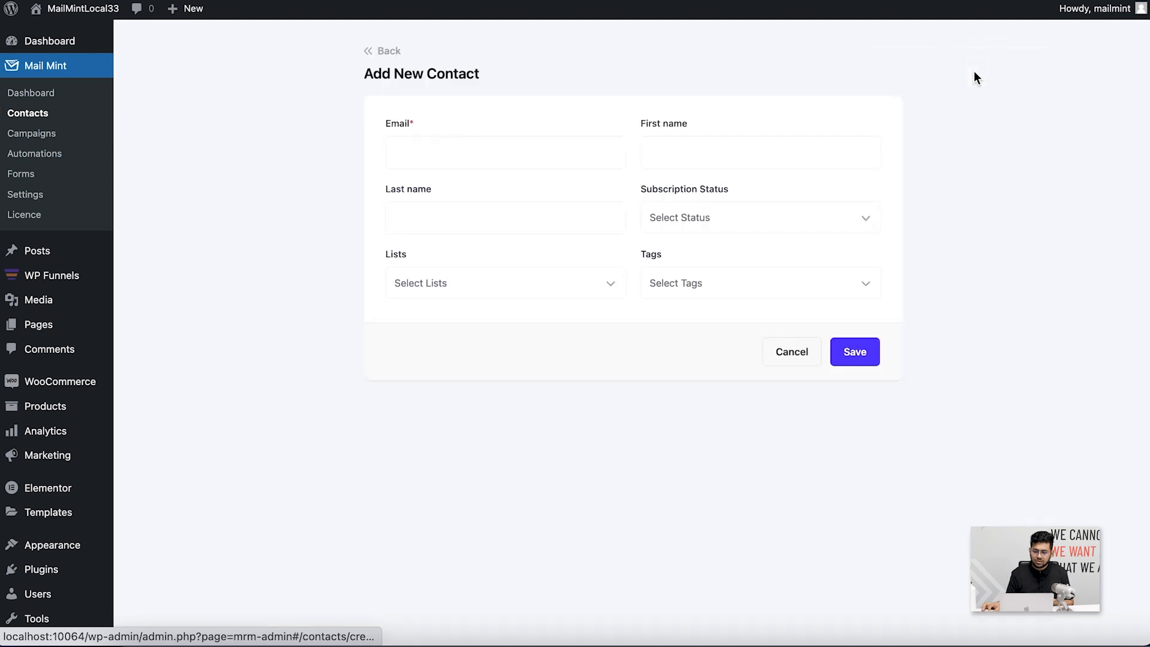
click(440, 159)
text(j)
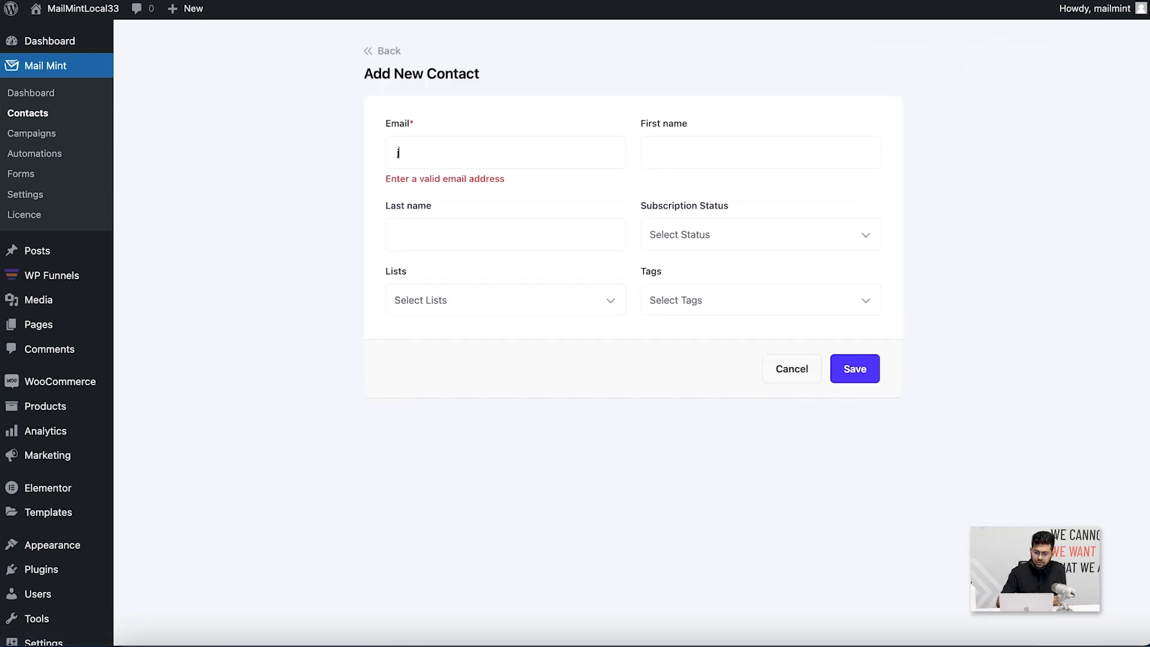
text(ohndoe@gmail.com)
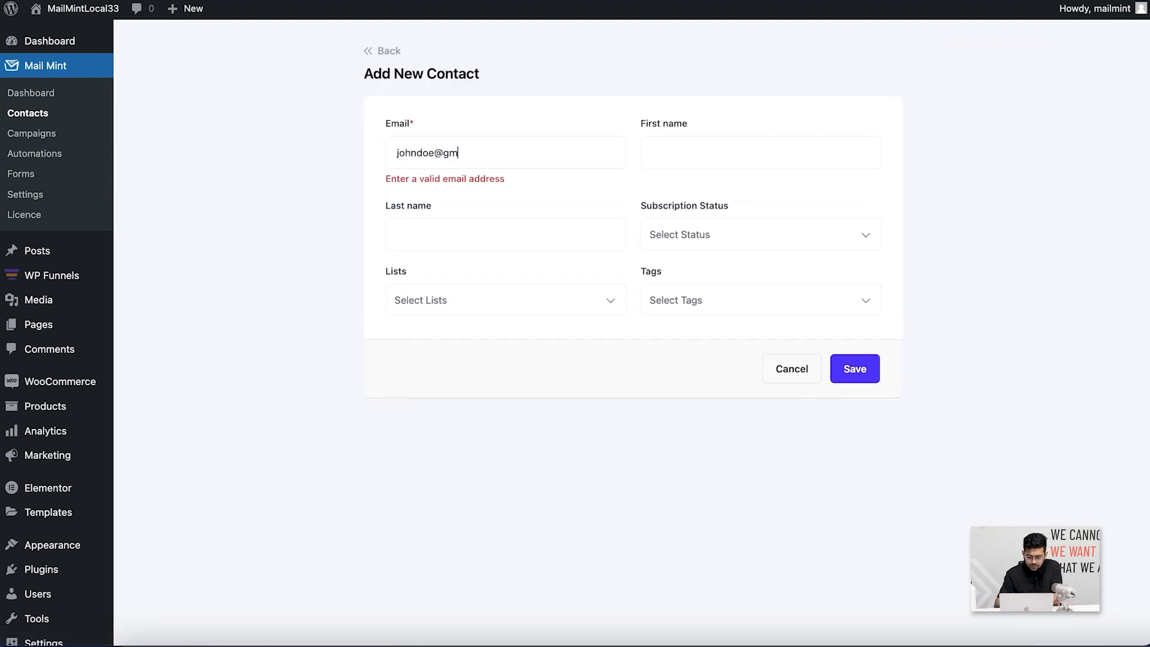
click(745, 149)
text(John)
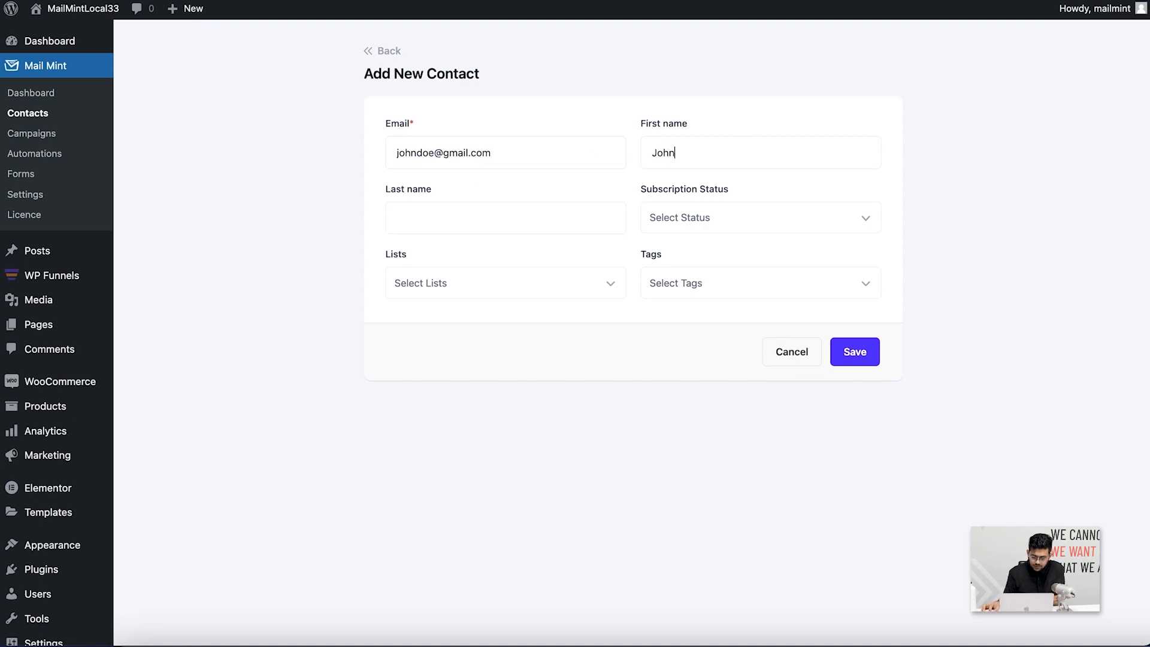
click(541, 225)
text(Doe)
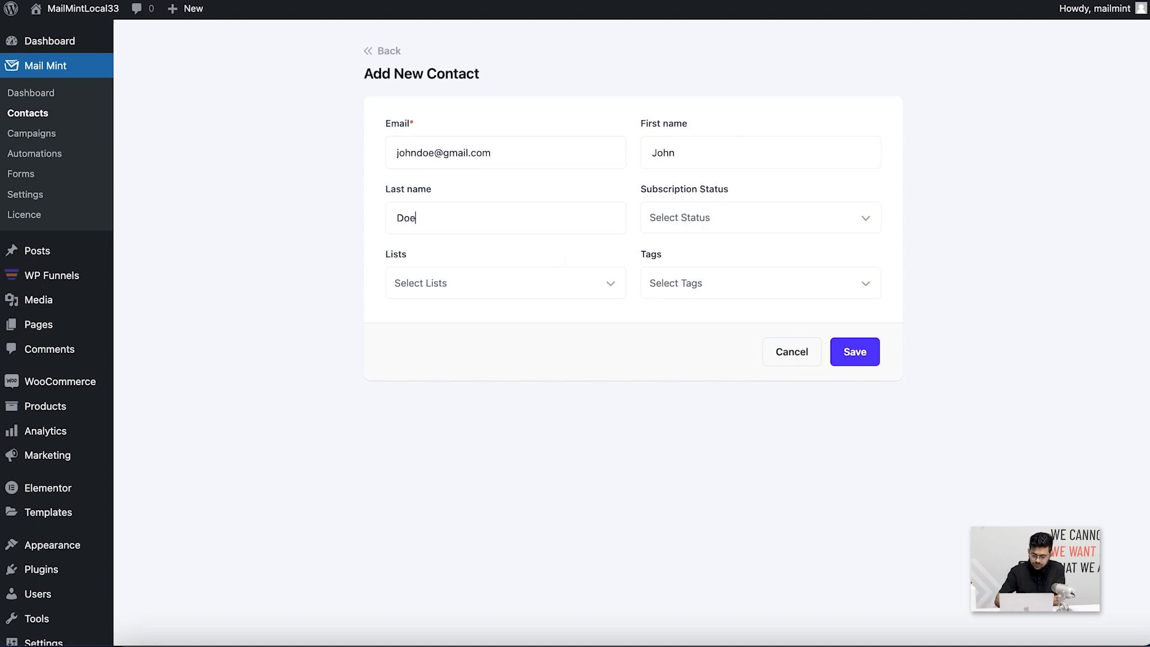
Set the contact's subscription status to Subscribed
click(682, 225)
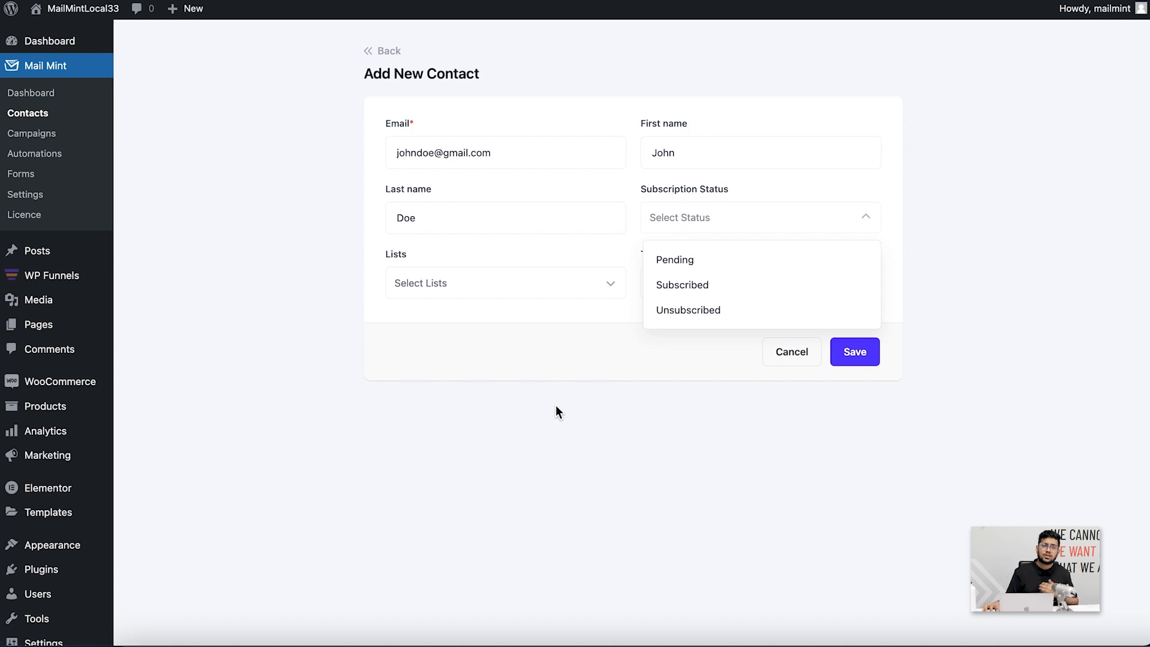
click(684, 292)
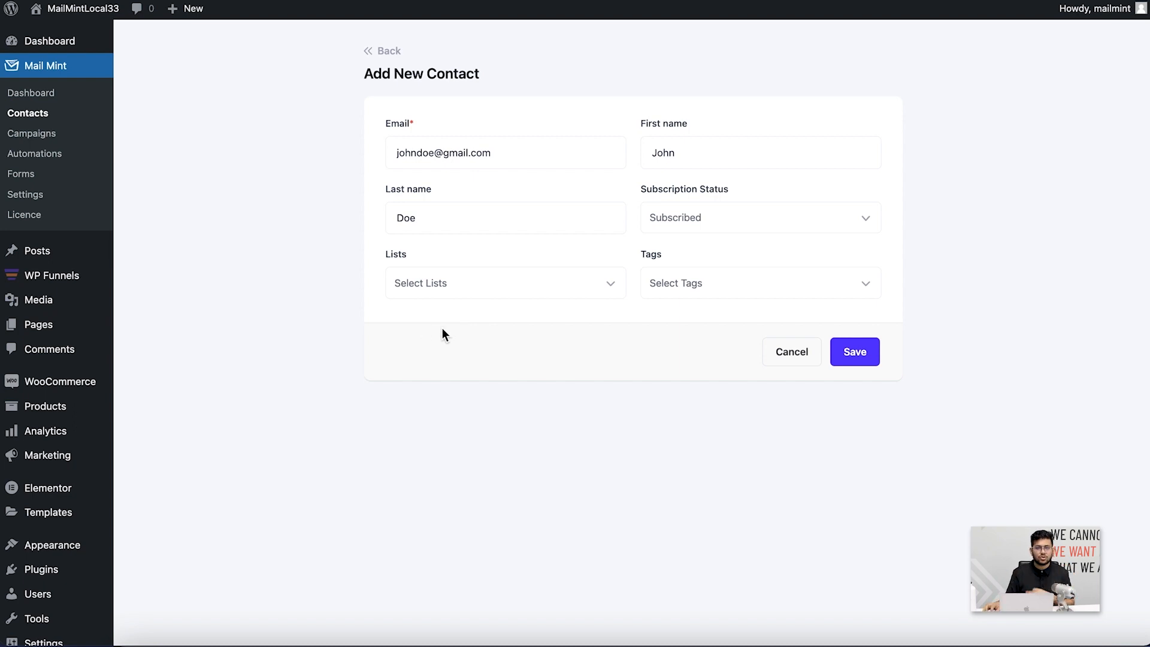
click(477, 291)
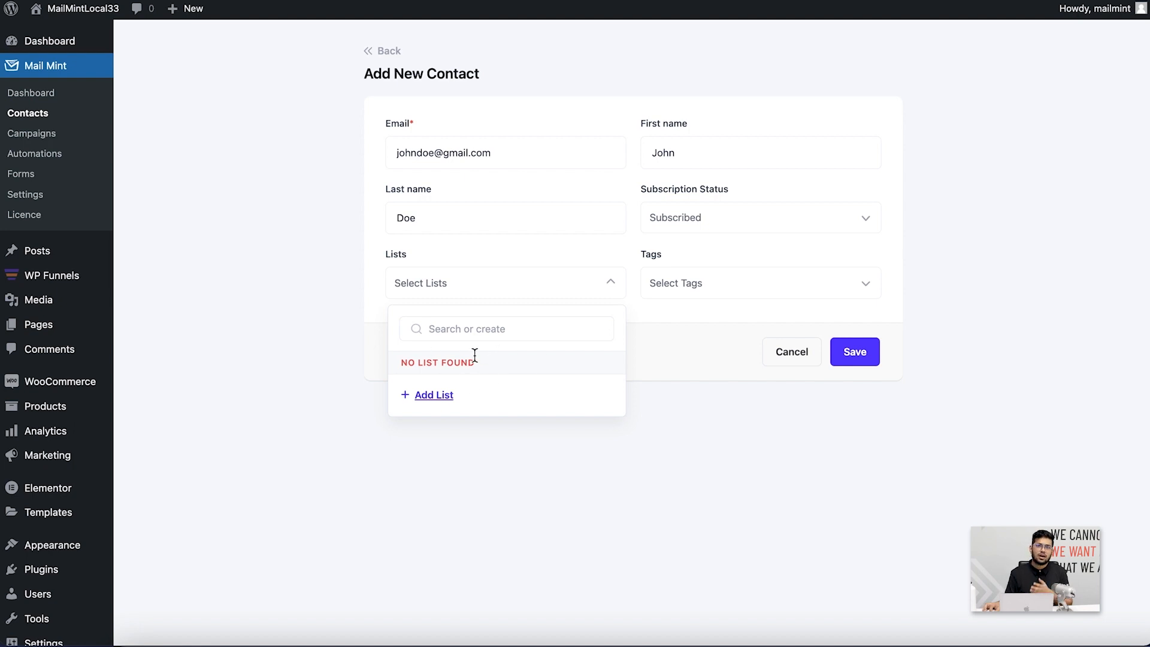
Create a new list named 'Test' and assign it to the contact
click(473, 334)
text(Test)
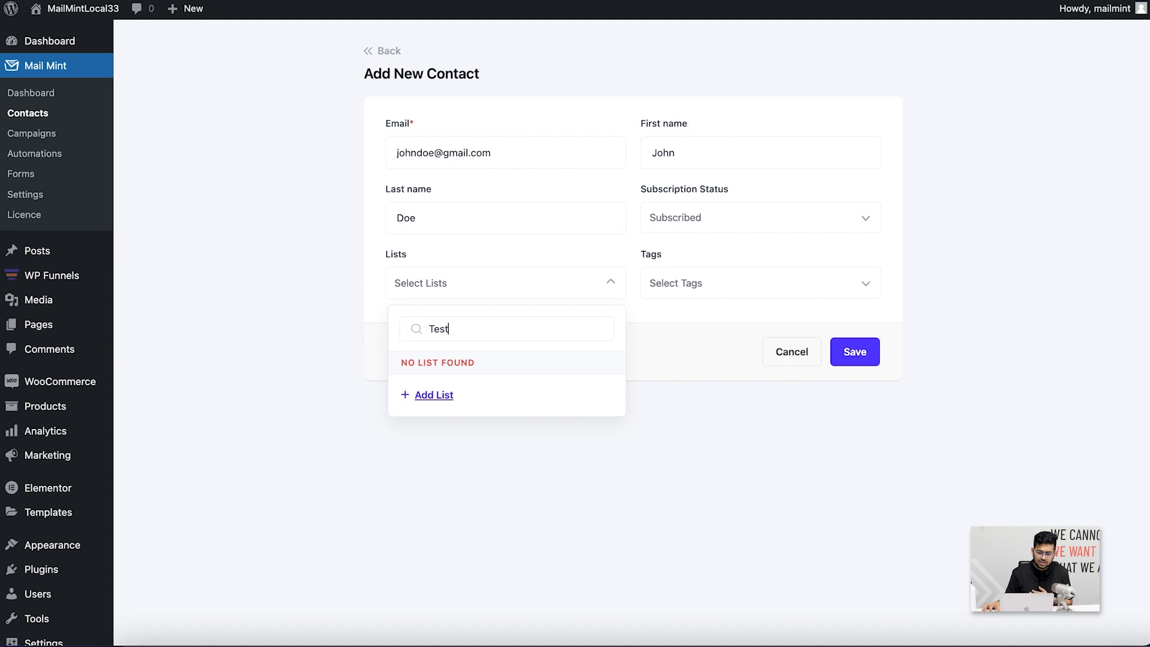
click(433, 395)
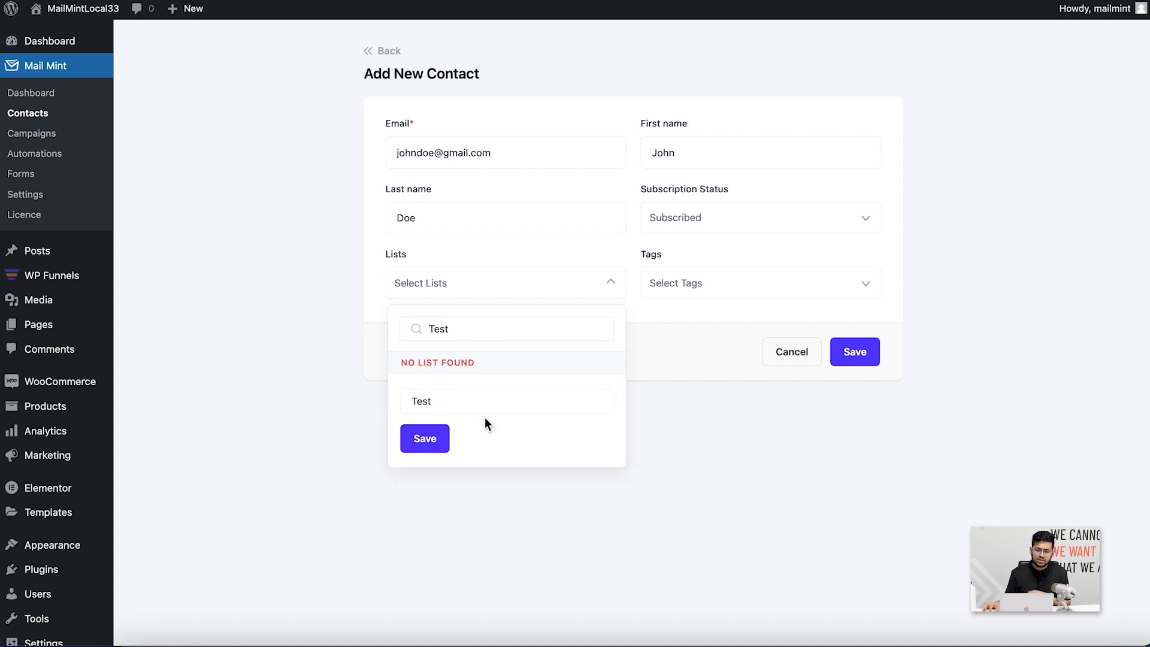
click(429, 443)
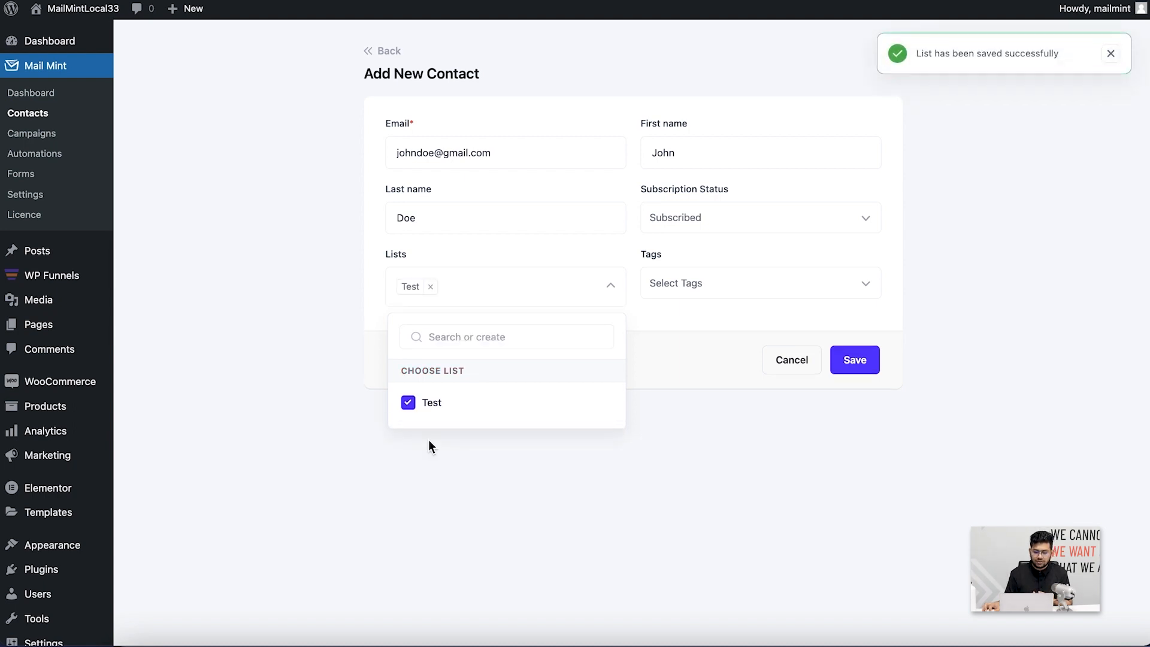
click(518, 464)
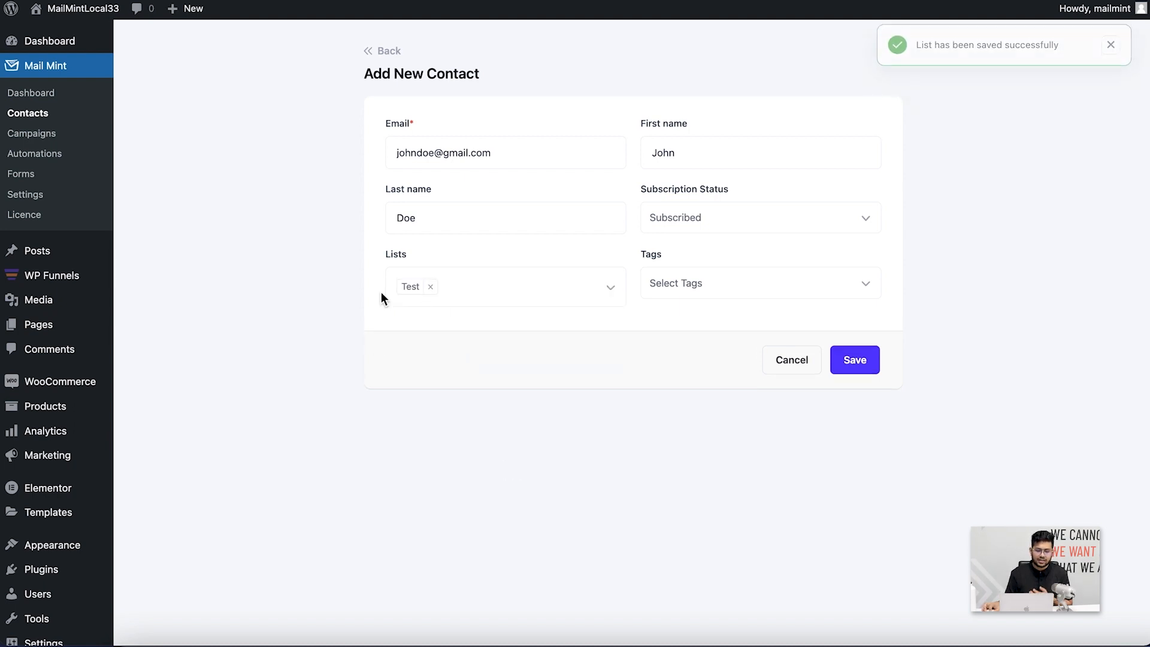
click(513, 292)
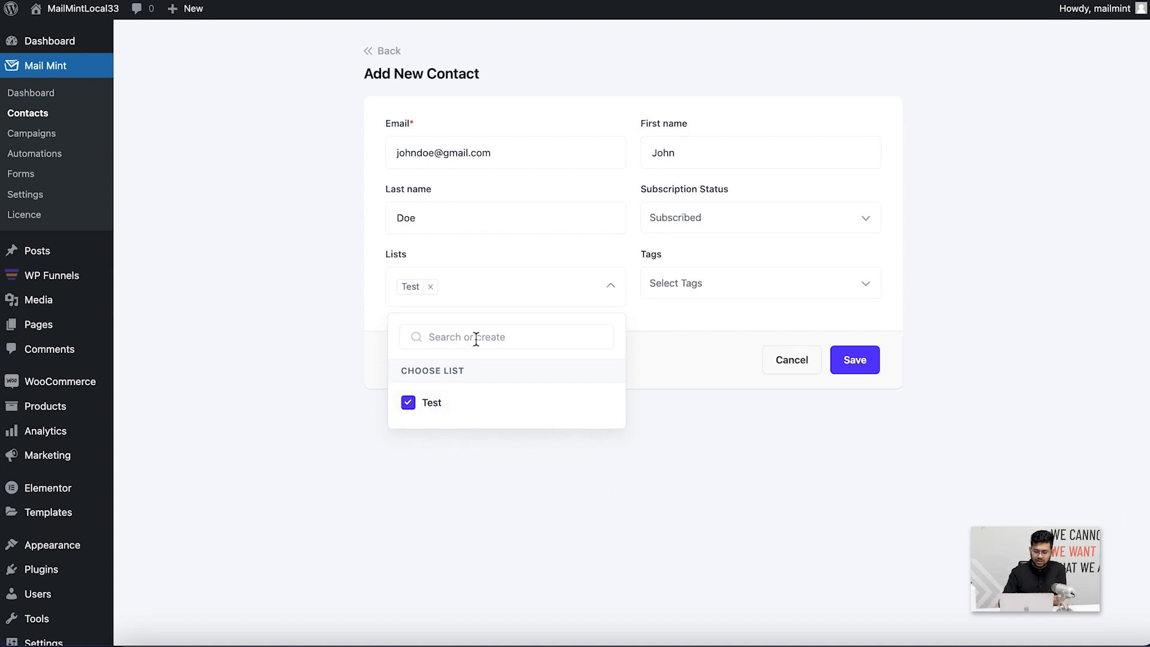
text(null)
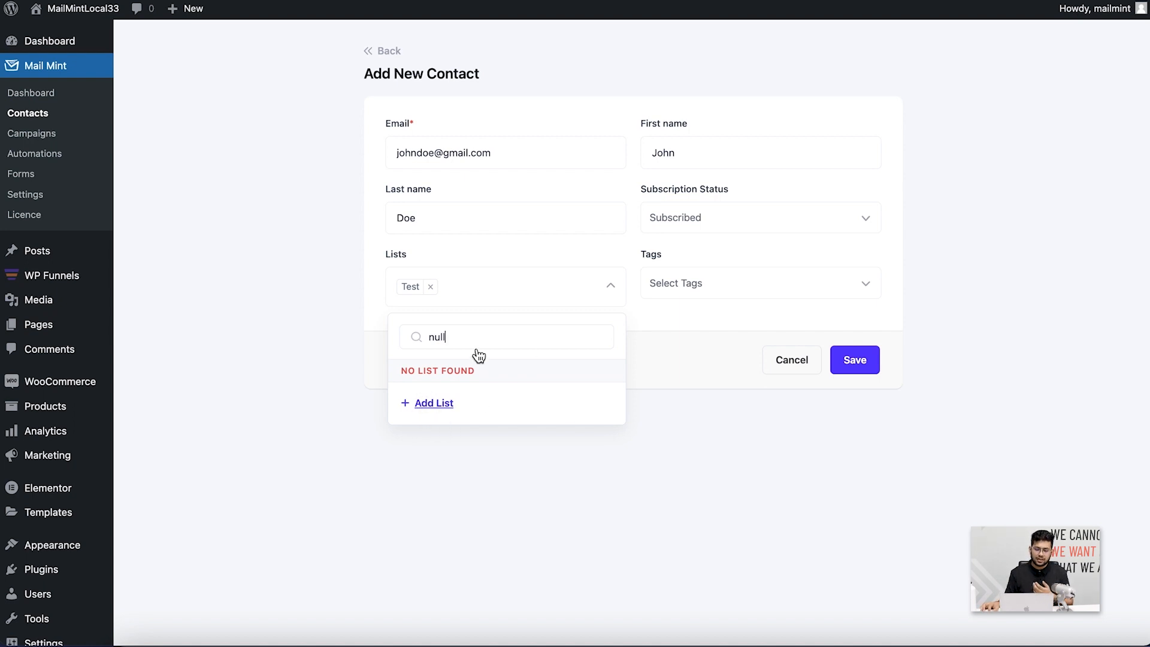
drag(477, 339, 353, 324)
key(BackSpace)
click(694, 419)
Create and add the tag 'offer', then save the contact
click(680, 285)
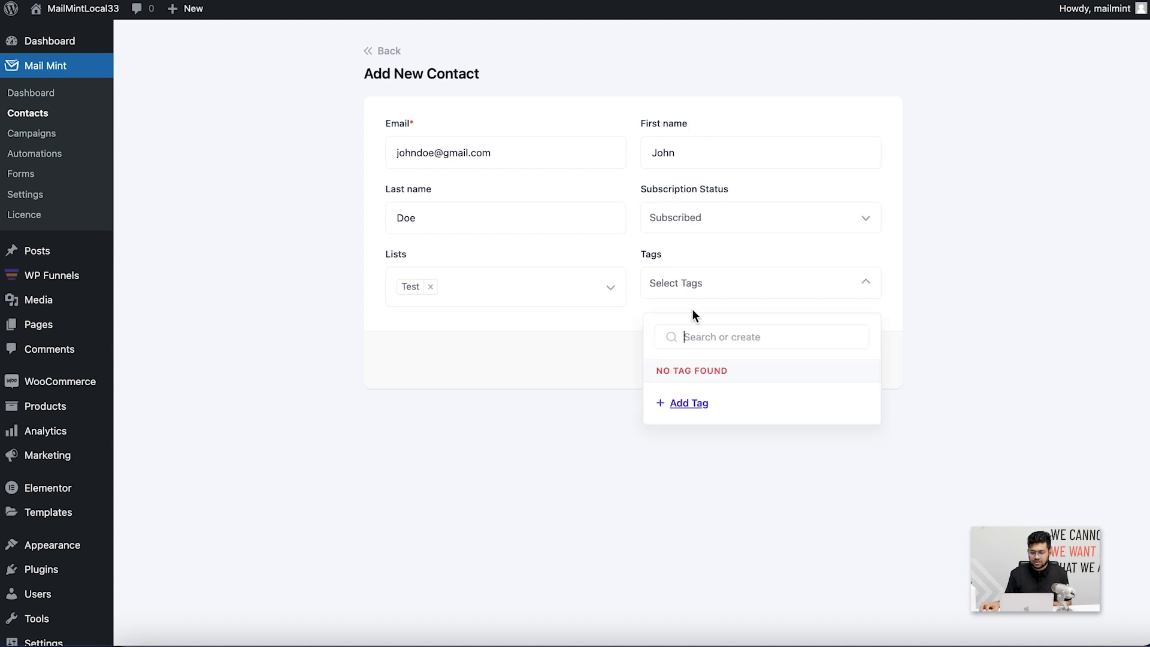
text(offer)
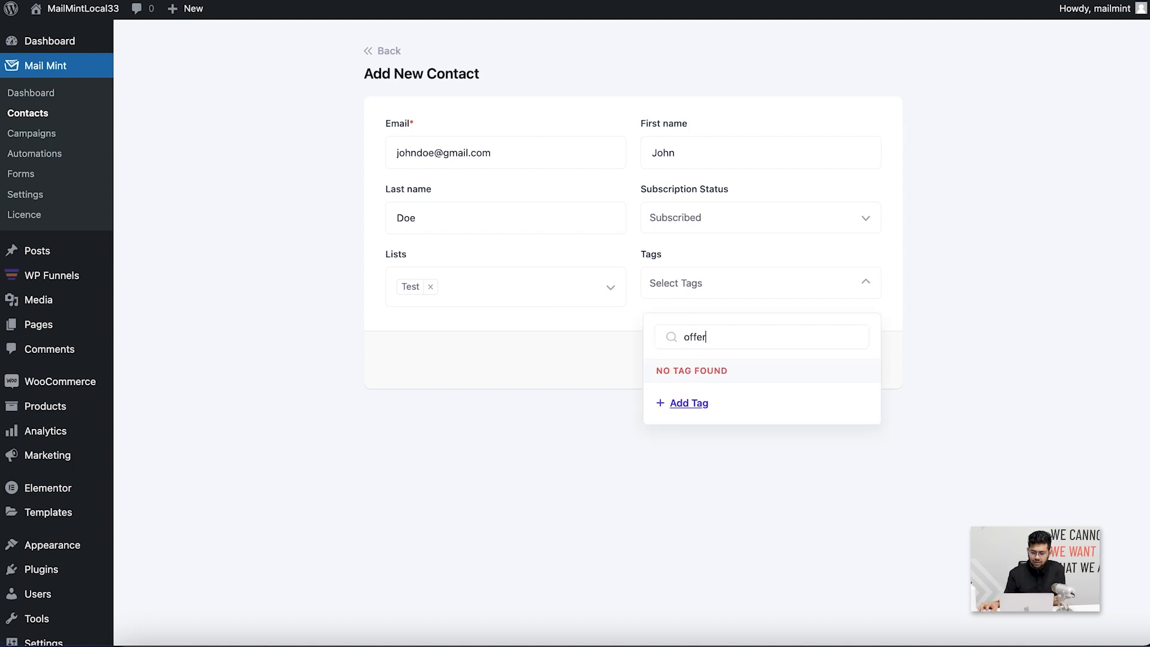
click(688, 410)
click(684, 444)
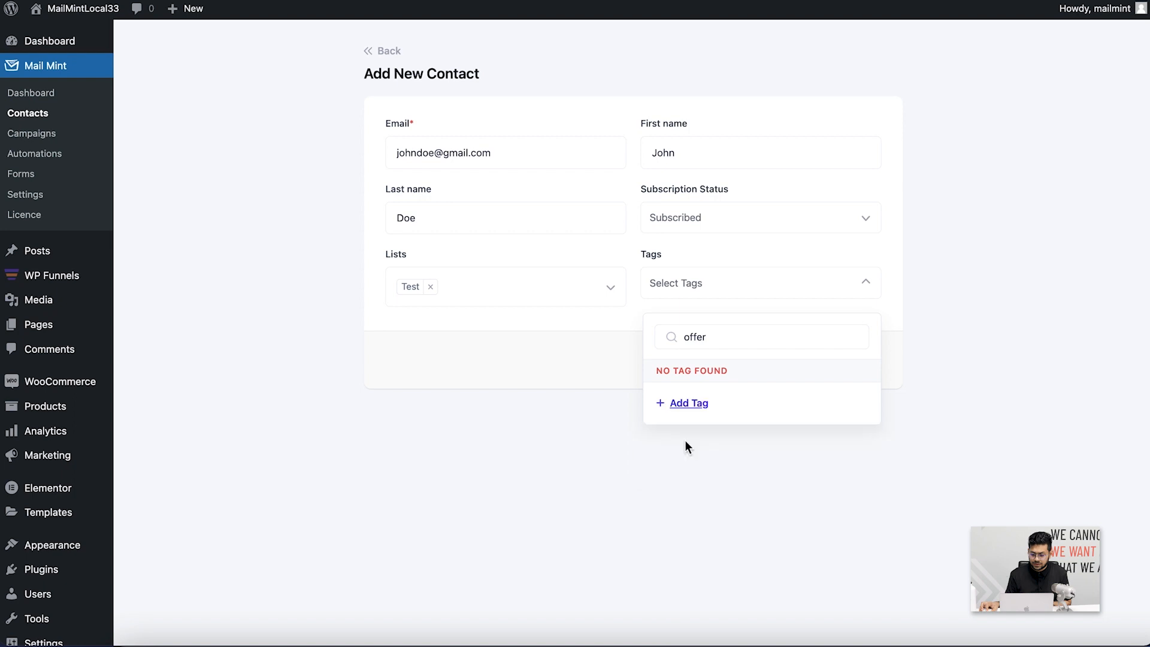
click(773, 461)
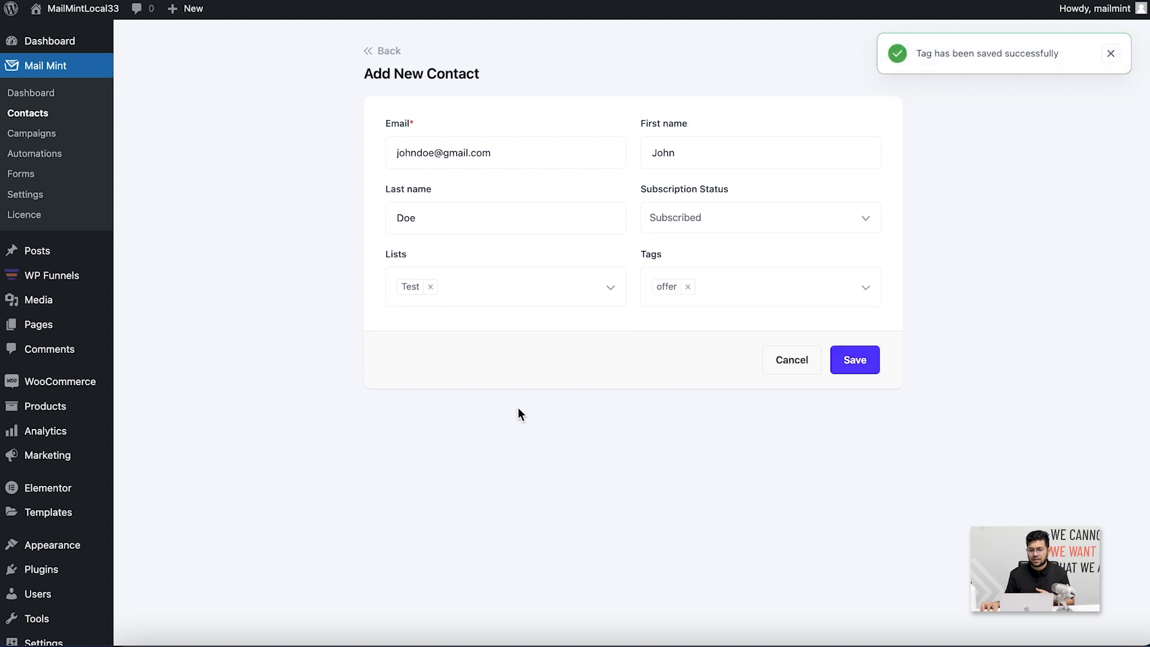
click(874, 367)
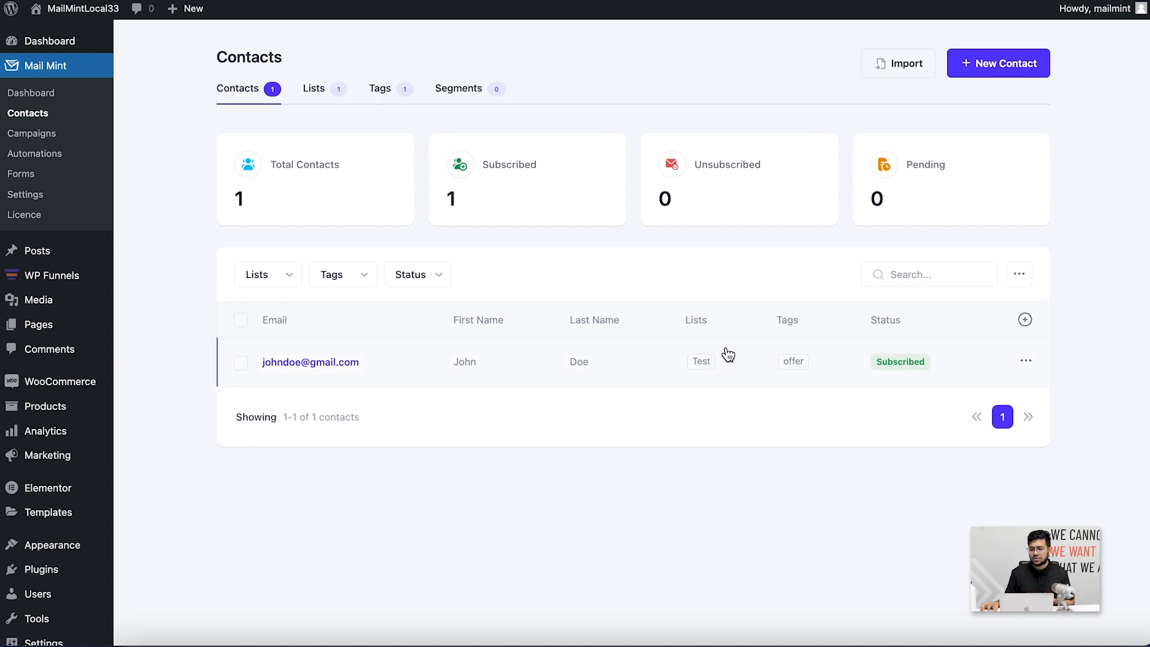
Browse the extra column options without adding any, then open the Import Contacts page
click(1025, 321)
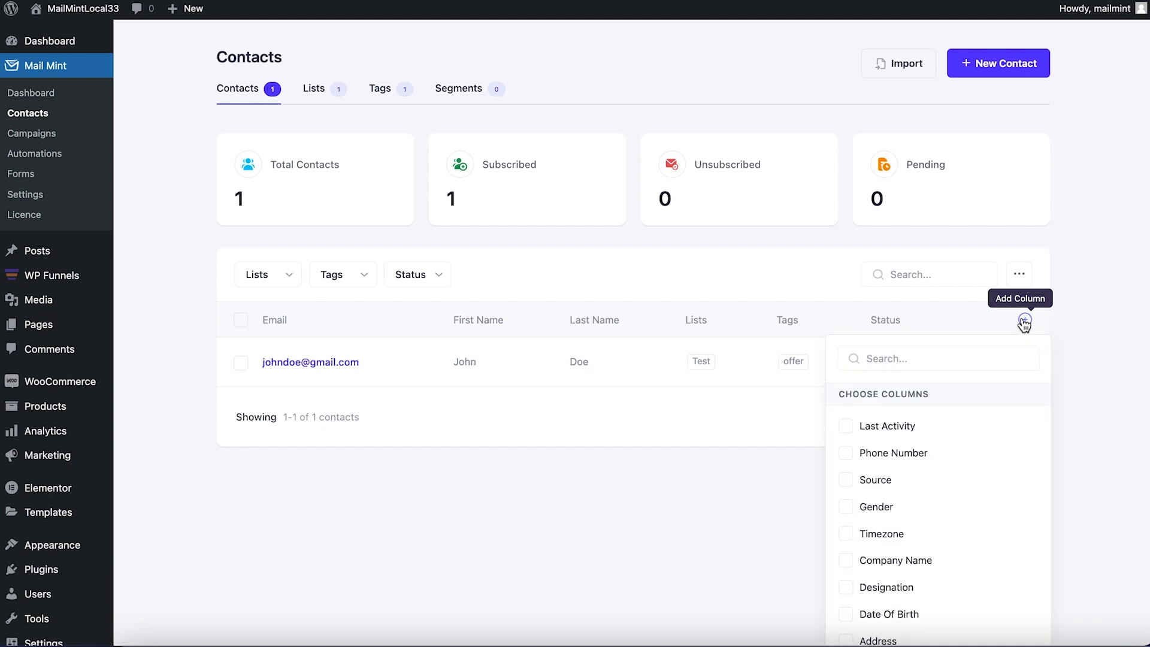
scroll(931, 533, down, 2)
scroll(932, 609, up, 2)
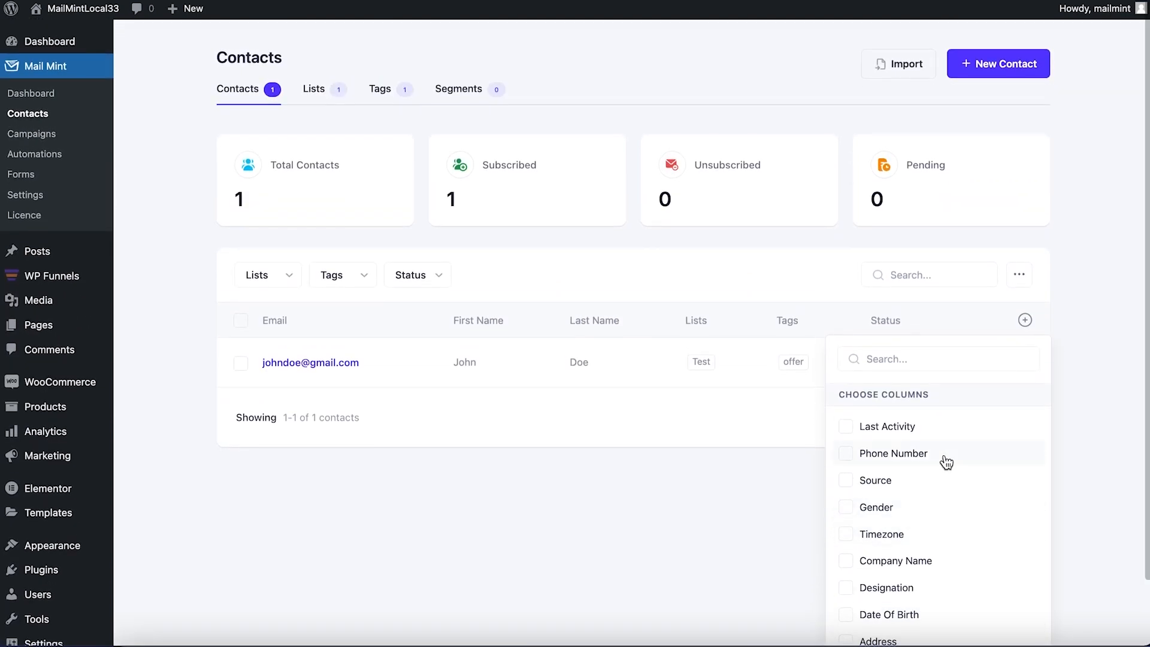
click(496, 509)
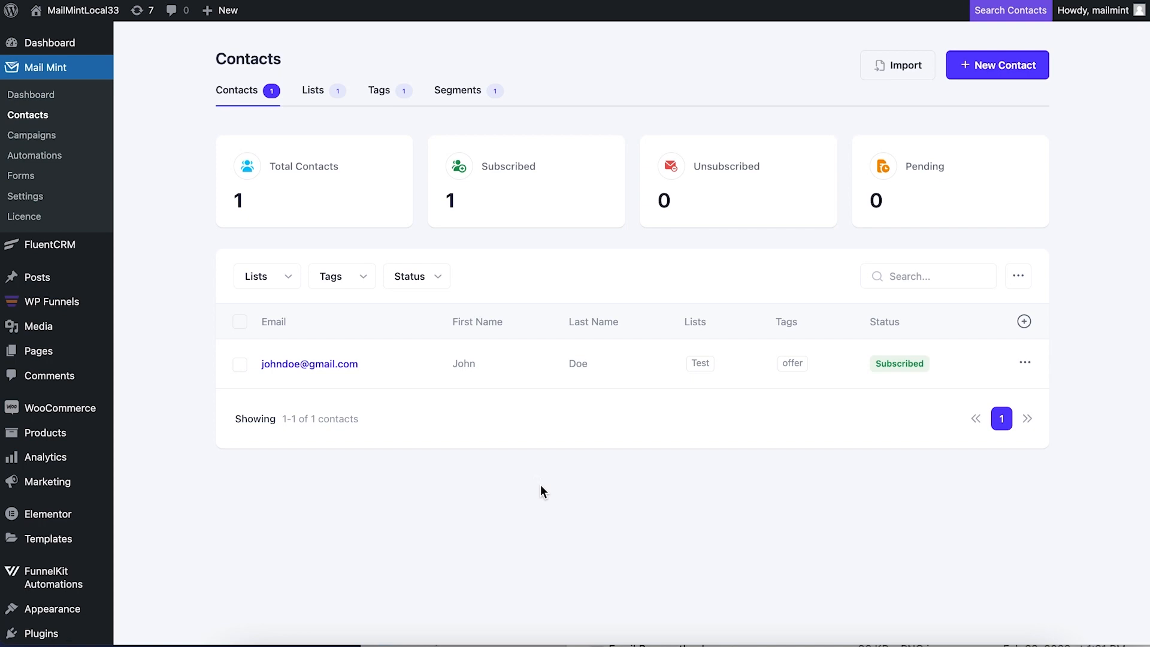
click(890, 74)
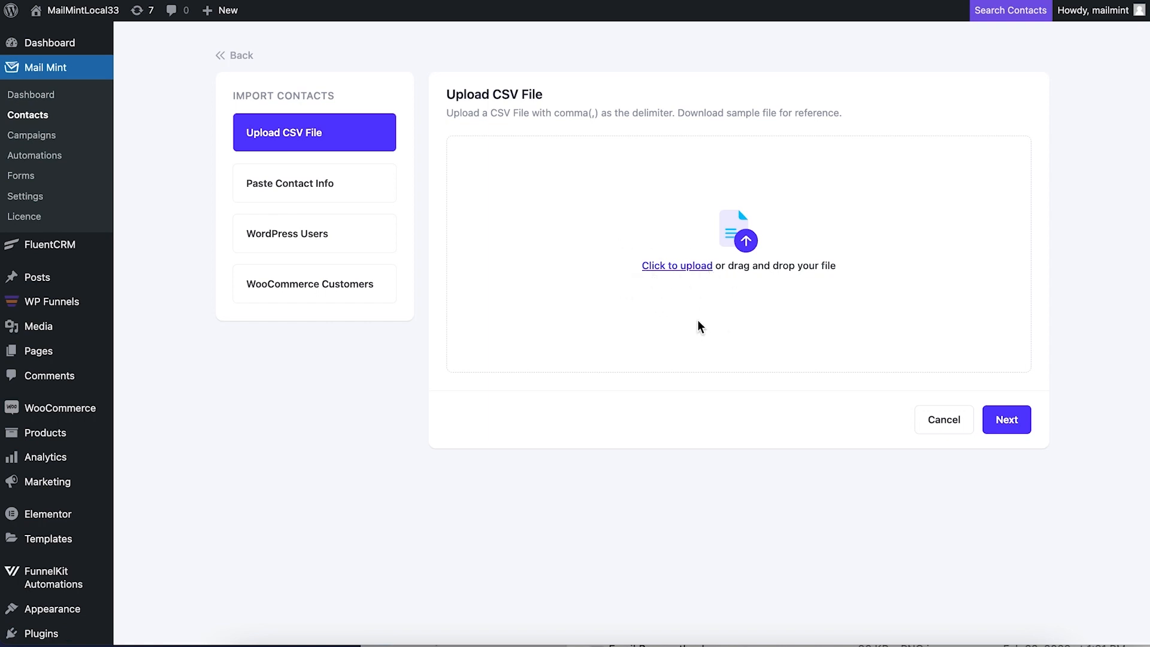
Preview the WordPress Users and WooCommerce Customers sources, then settle on Paste Contact Info
click(386, 200)
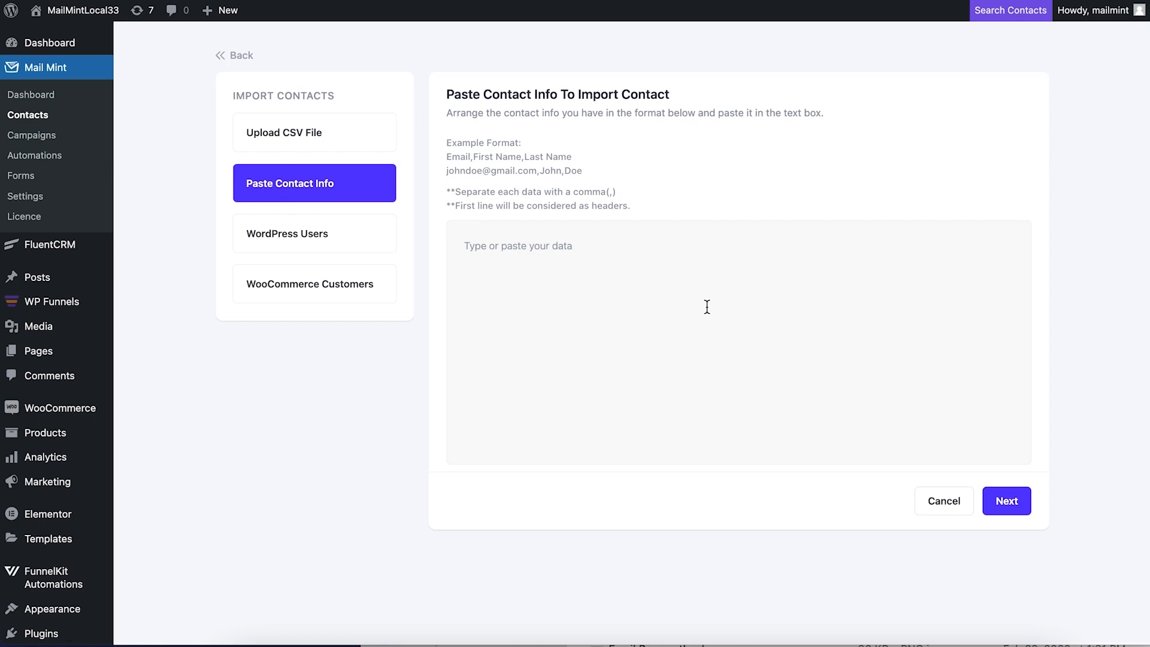
click(321, 249)
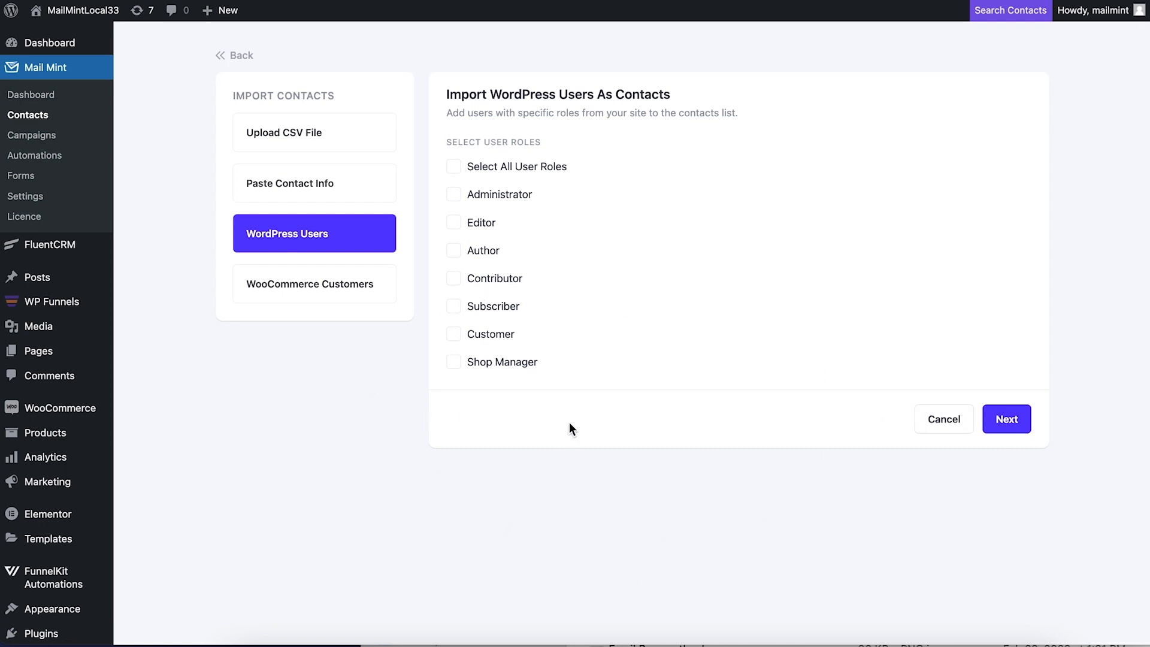
click(323, 299)
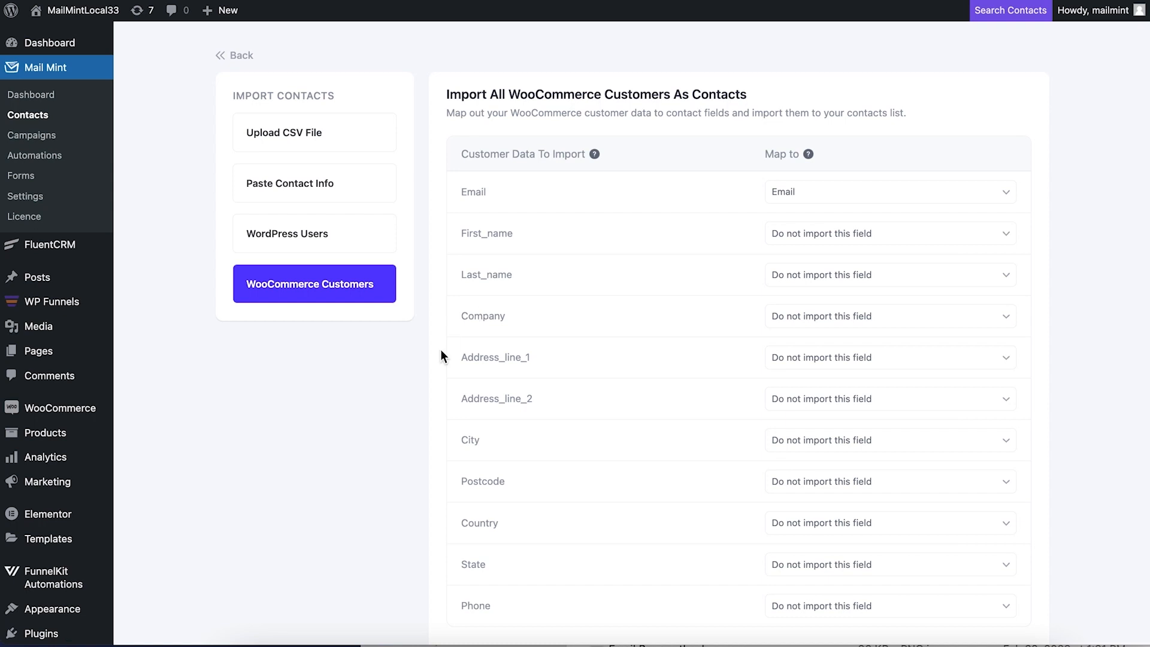
scroll(686, 446, down, 5)
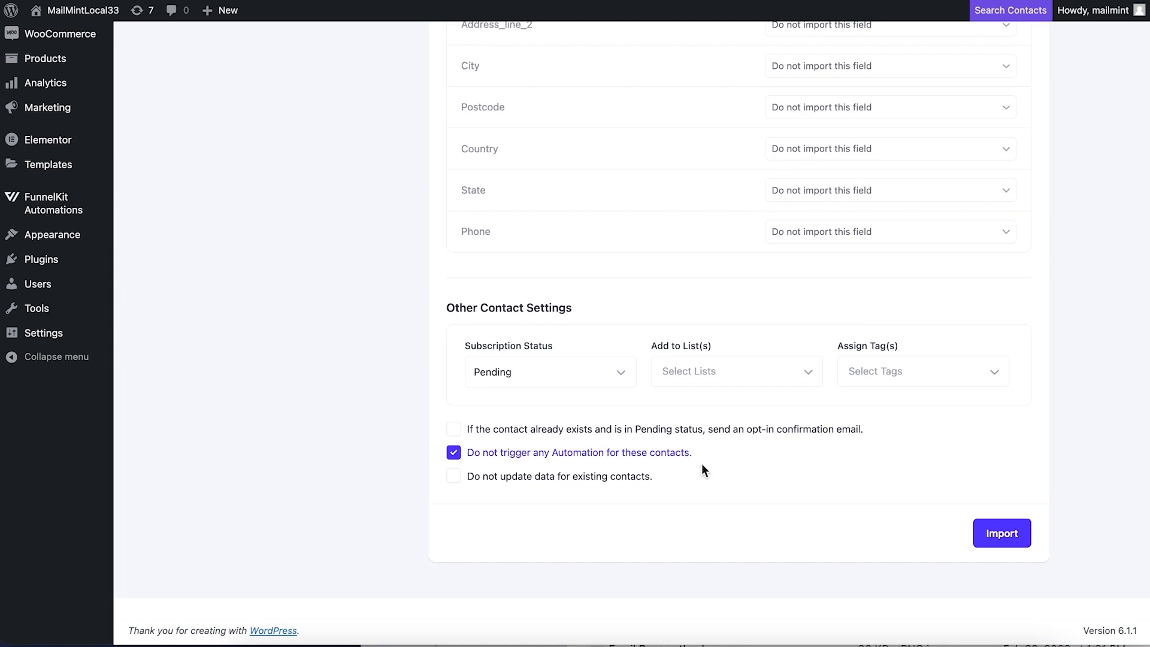
scroll(625, 371, up, 7)
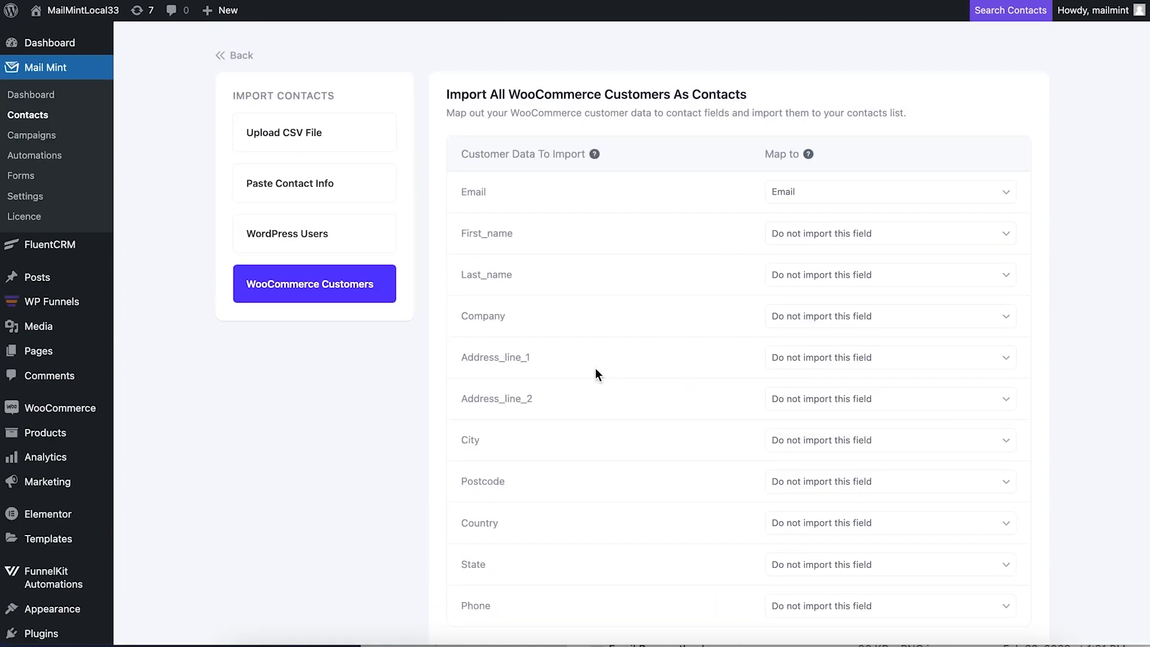
click(315, 183)
click(609, 286)
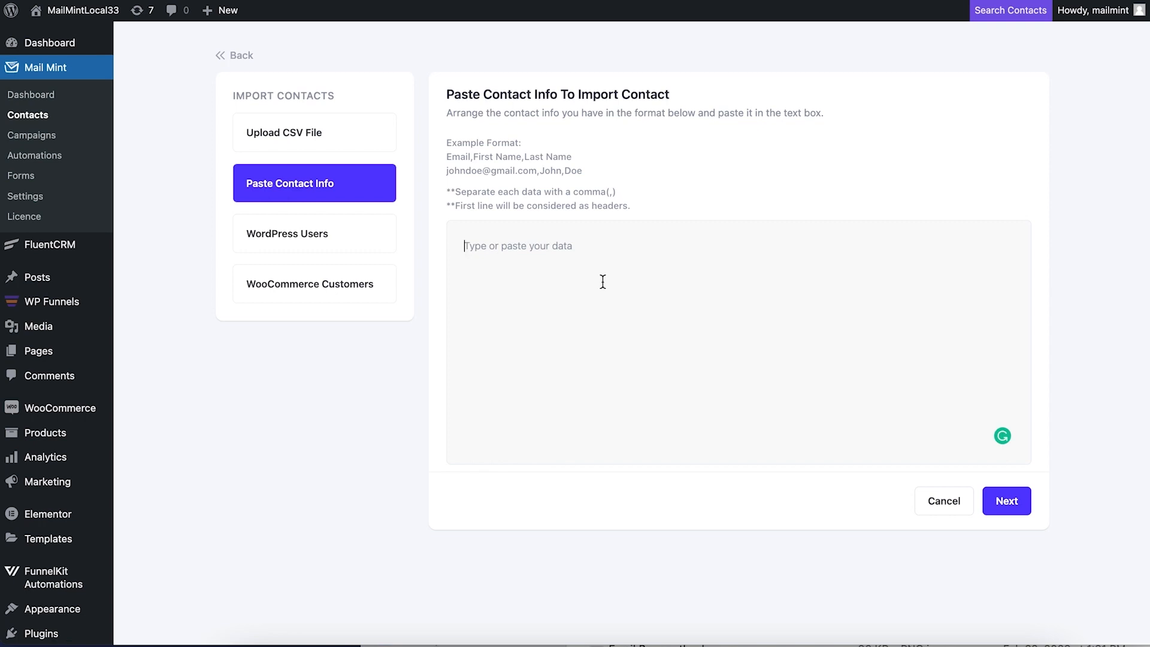
Enter the header 'email,name' and a row with the contact's e-mail and first name
text(email,name)
key(Return)
text(john)
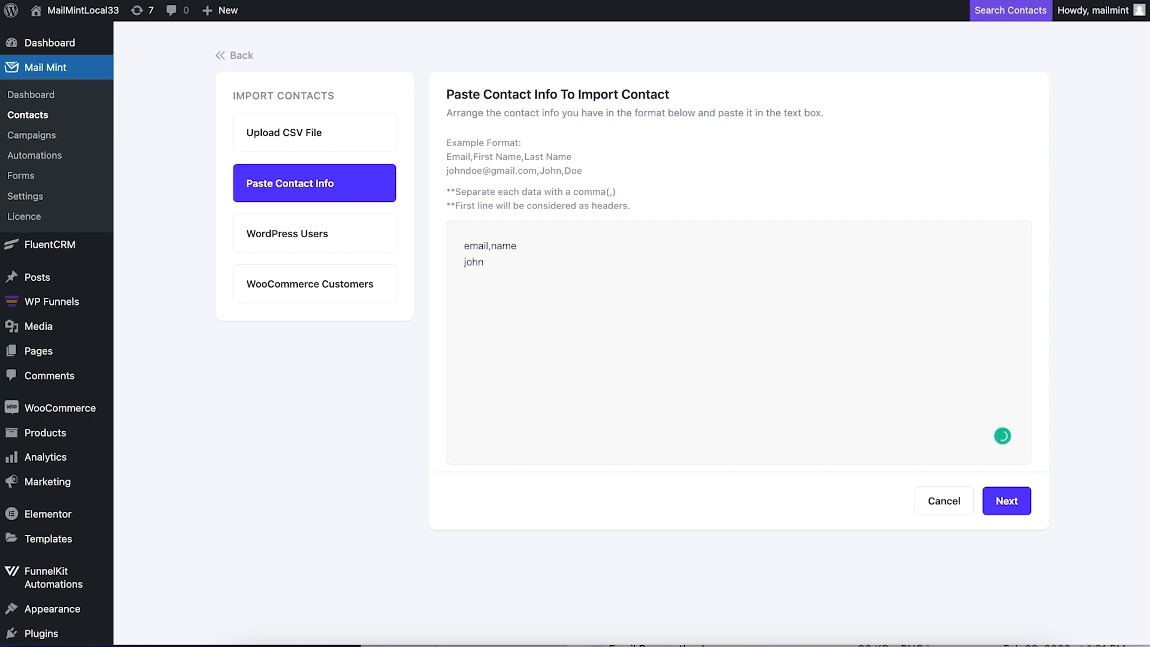
text(smith@gmail.com,John)
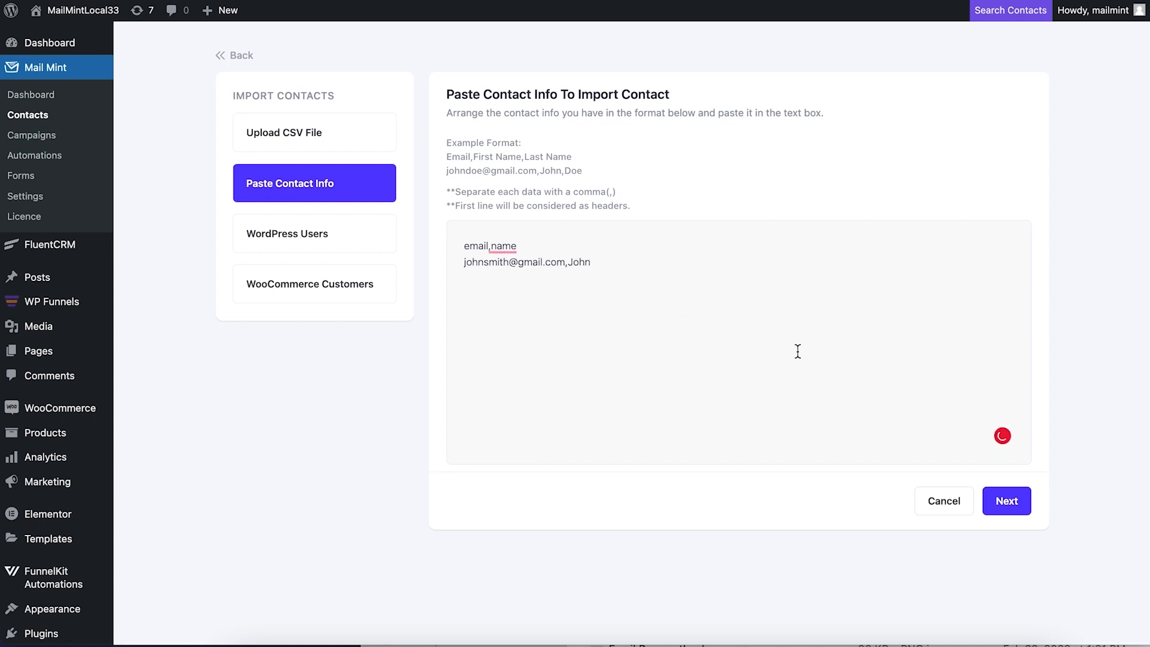
Proceed to mapping, keeping email mapped to Email and mapping name to First Name
click(995, 496)
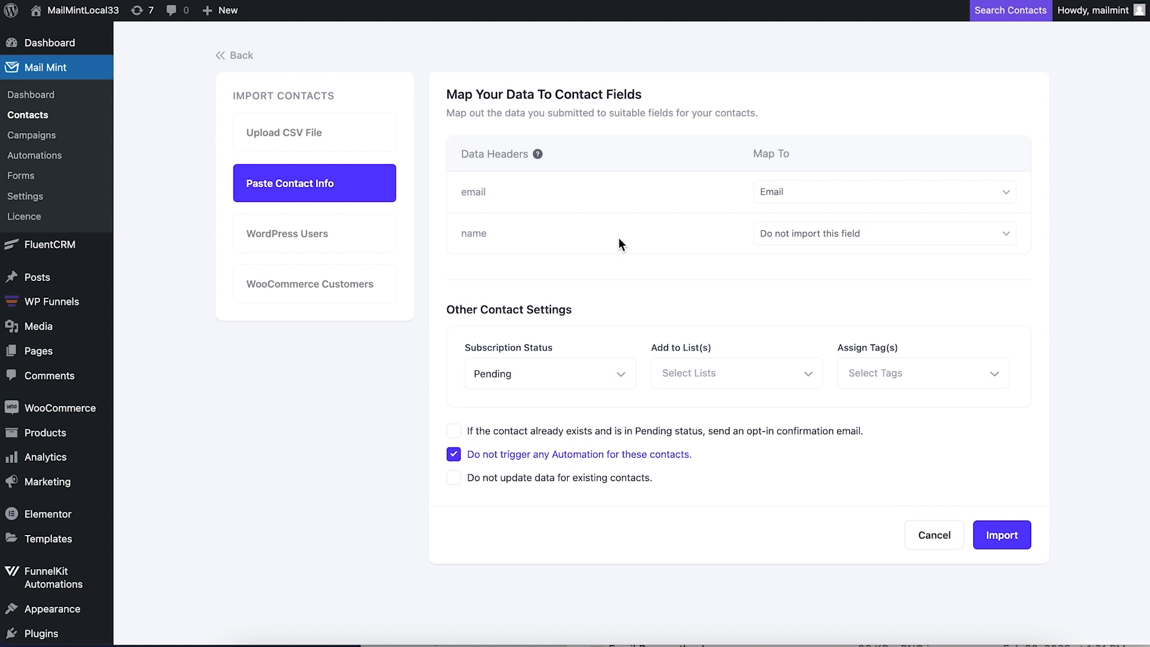
click(809, 192)
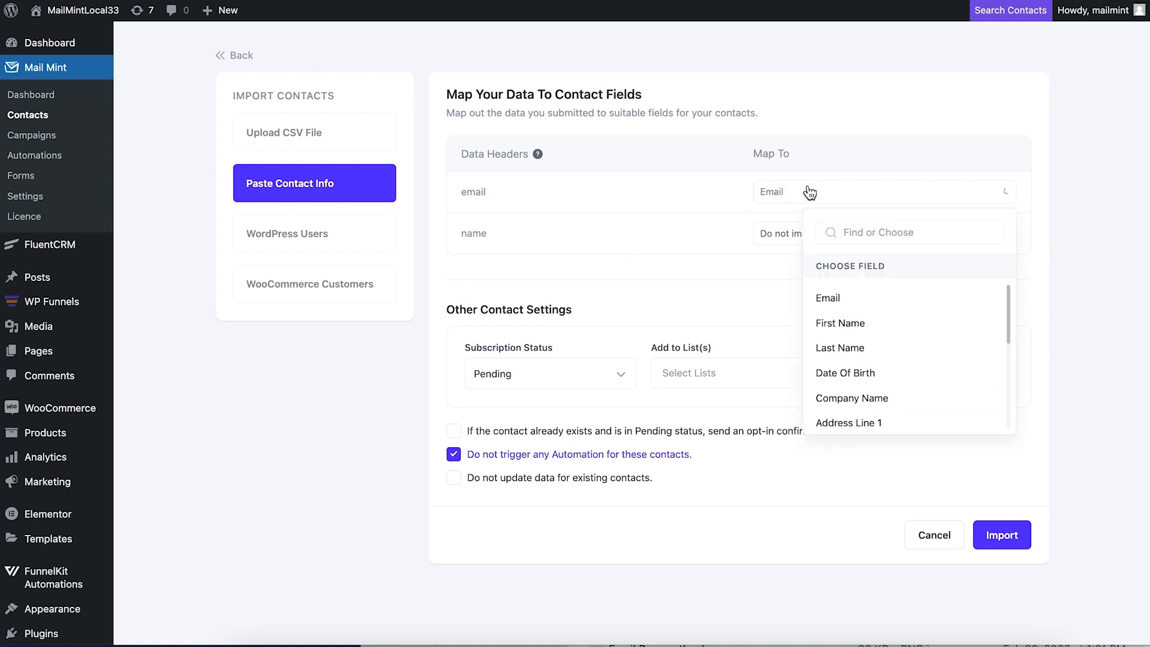
click(853, 297)
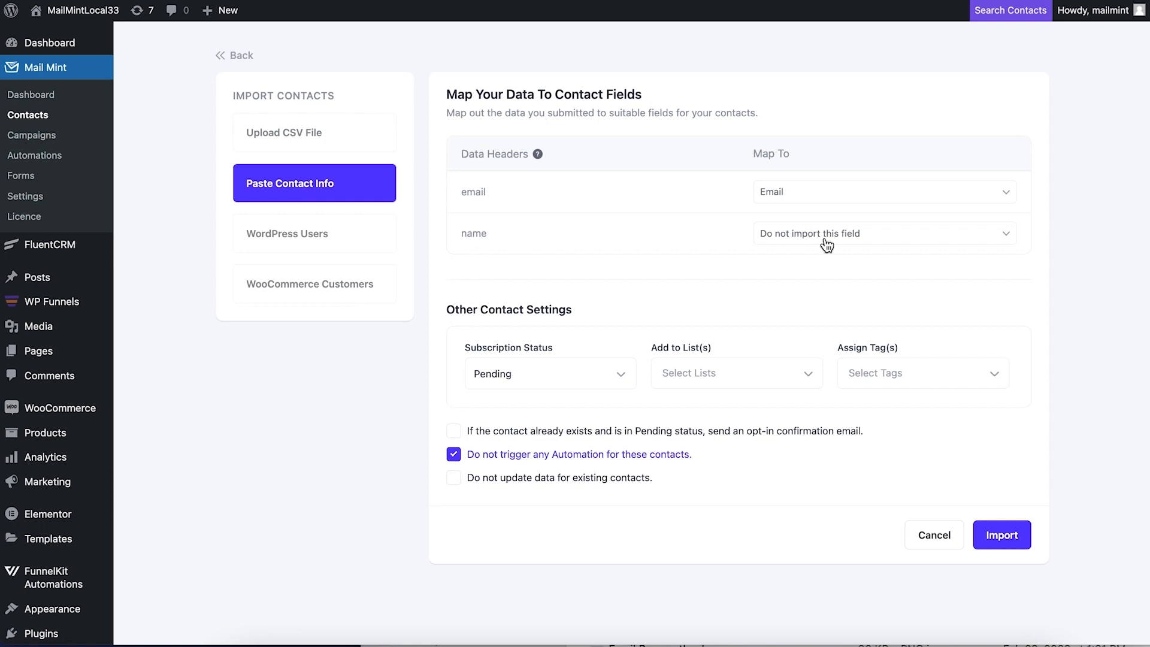
click(846, 238)
click(865, 364)
click(595, 382)
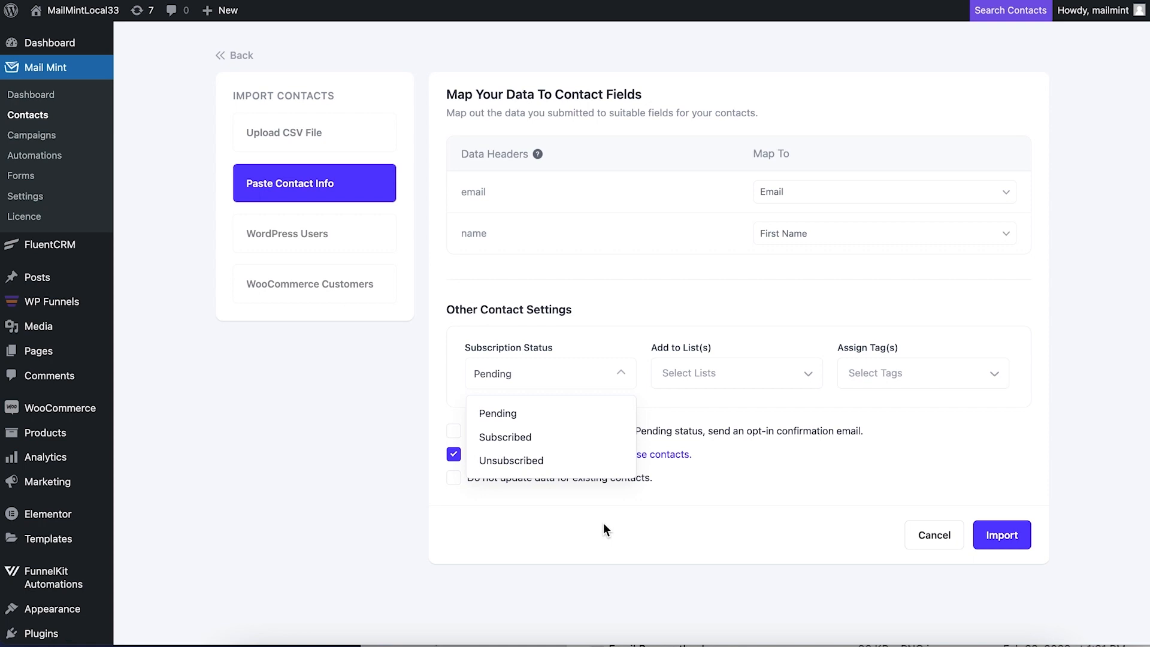
Import the pasted contact as Pending with no list and existing-contact updating left unchecked
click(571, 530)
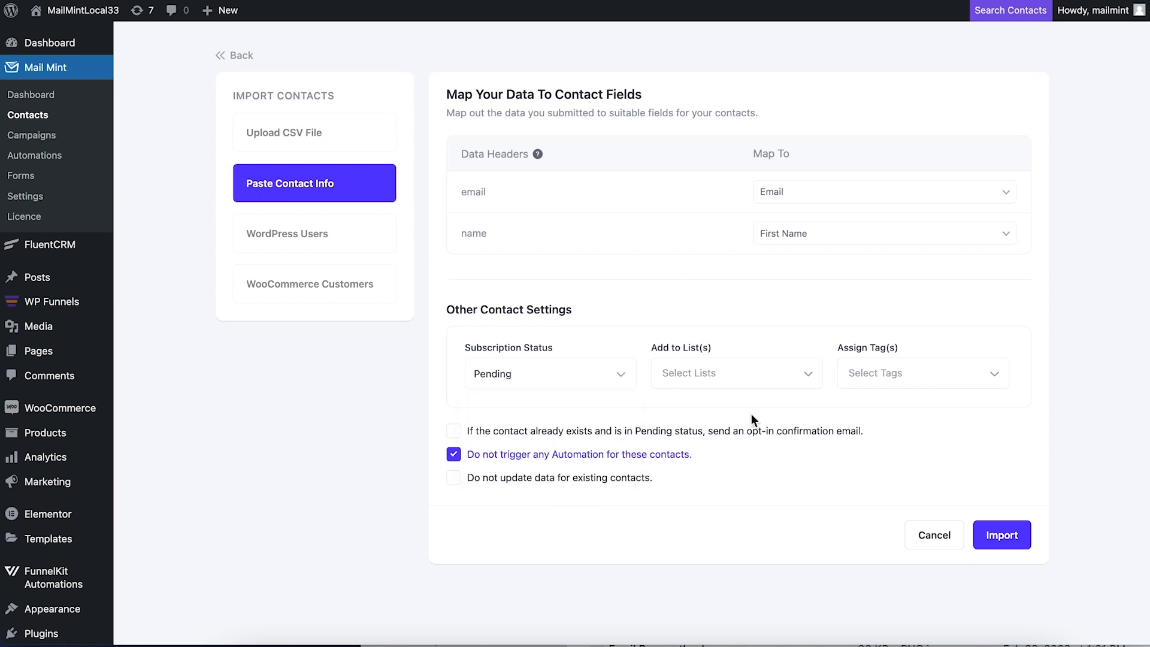
click(735, 372)
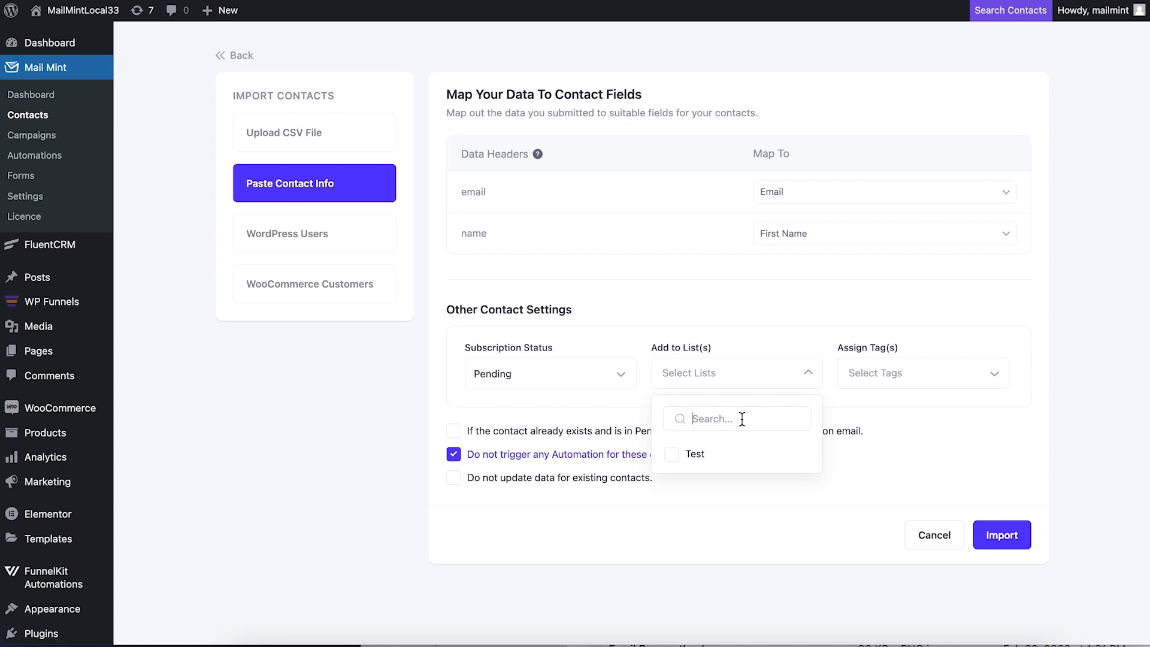
click(656, 534)
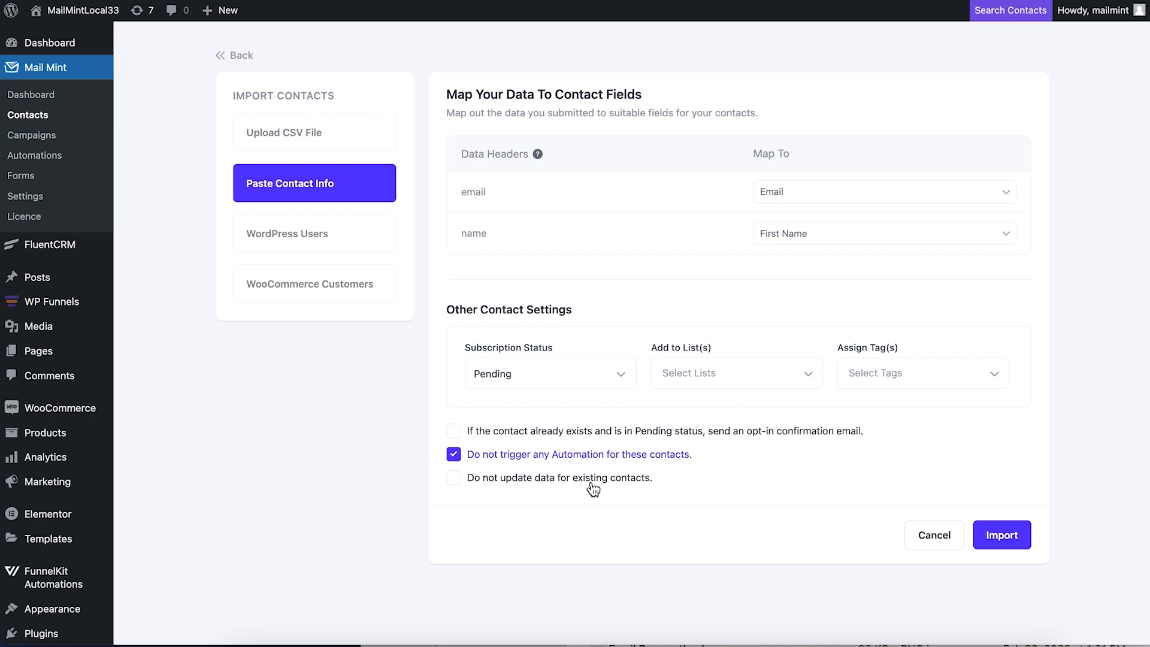
click(453, 477)
click(453, 479)
click(1002, 533)
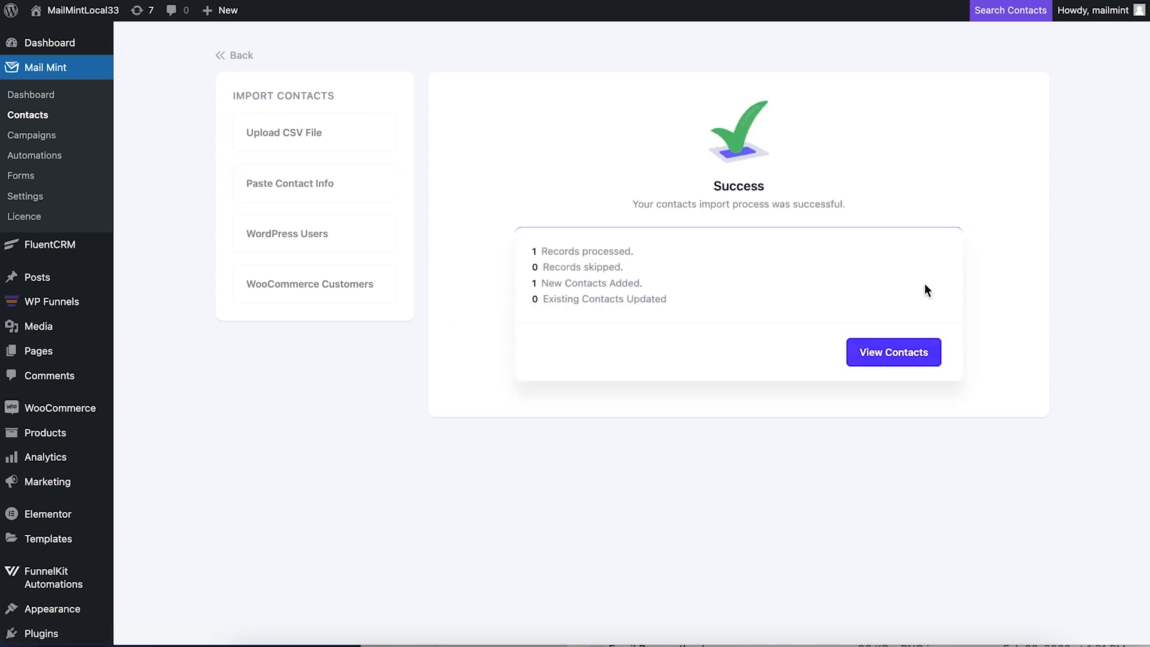
Delete the imported Pending contact, then select the remaining subscribed contact for bulk actions
click(898, 356)
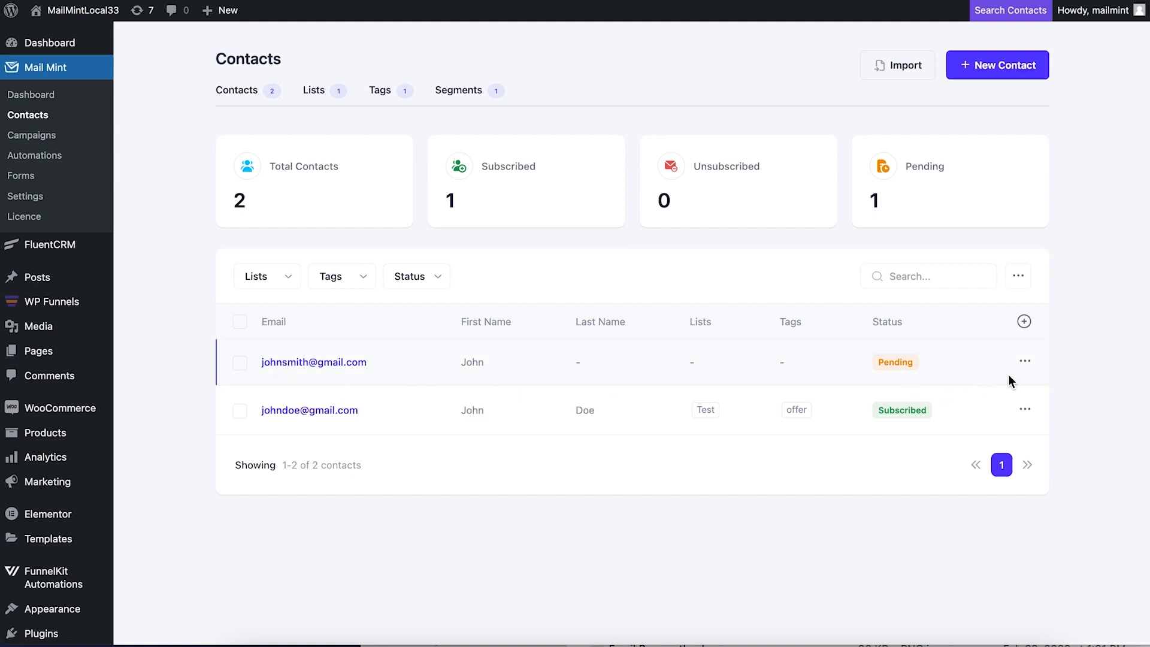
click(1024, 361)
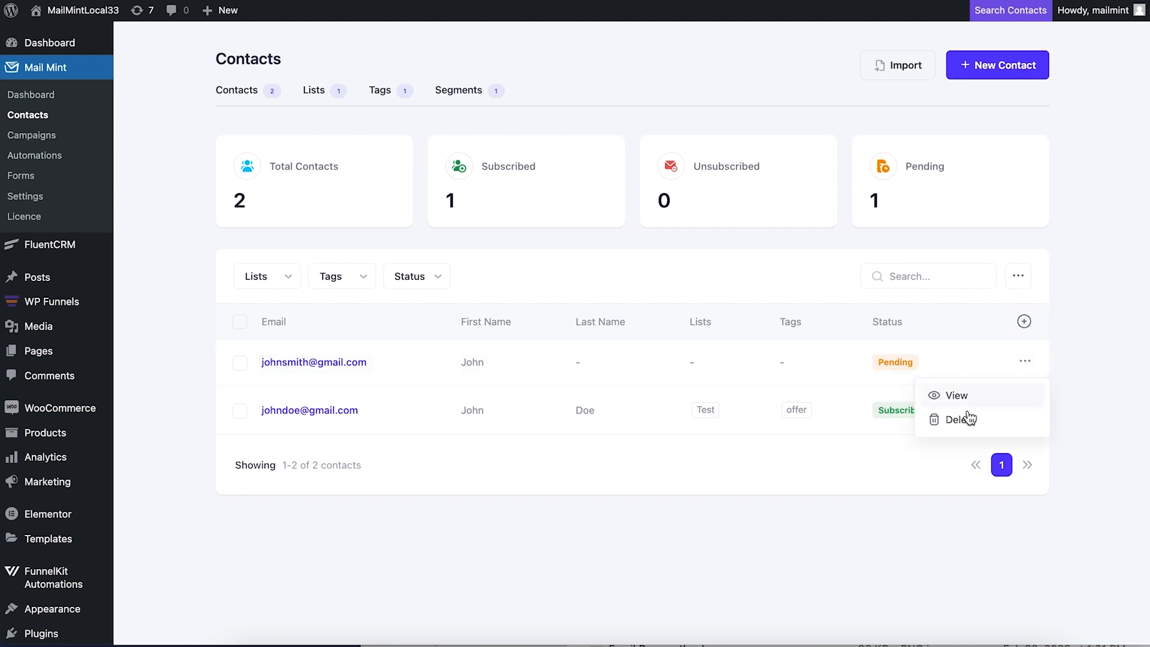
click(965, 419)
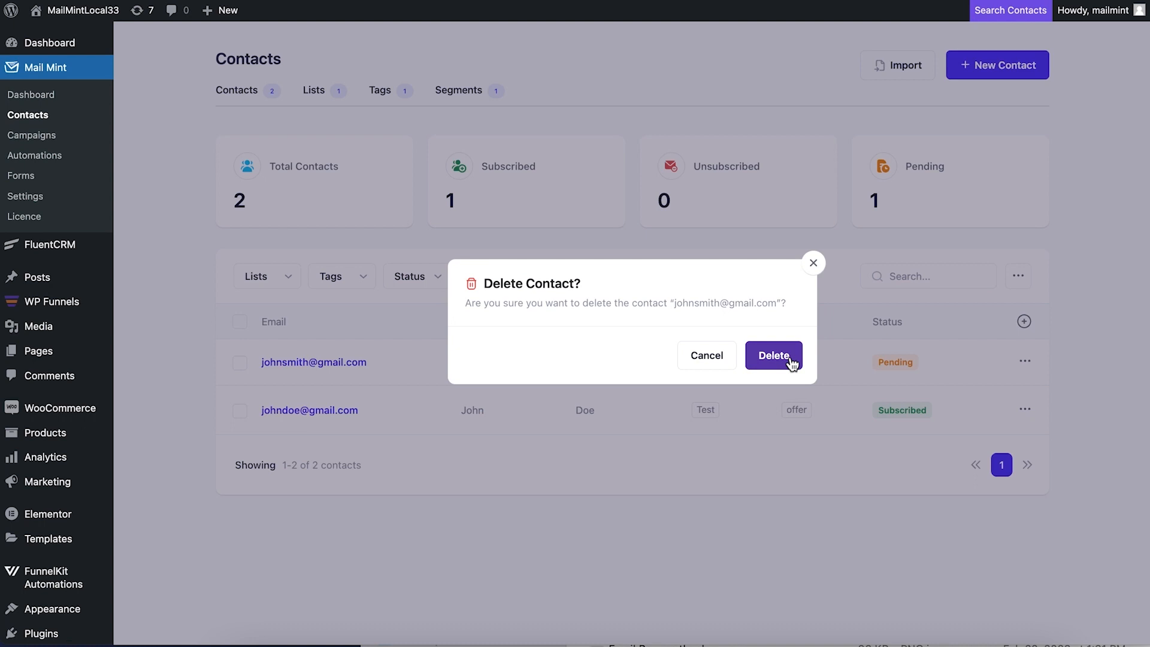
click(773, 355)
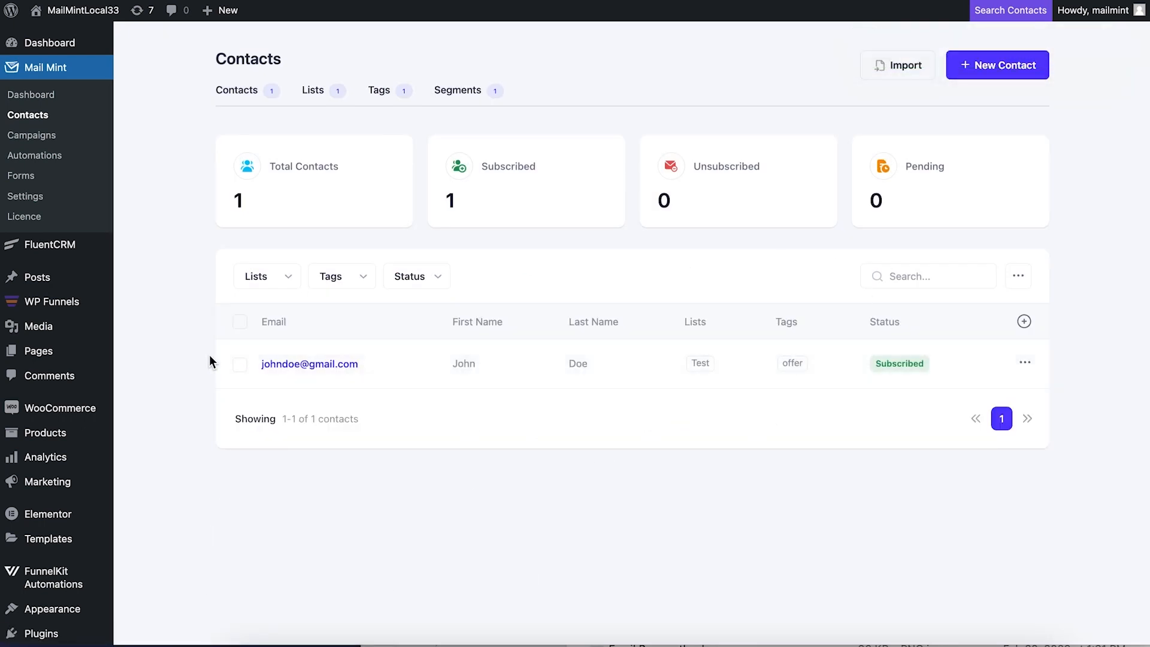
click(239, 364)
click(1021, 278)
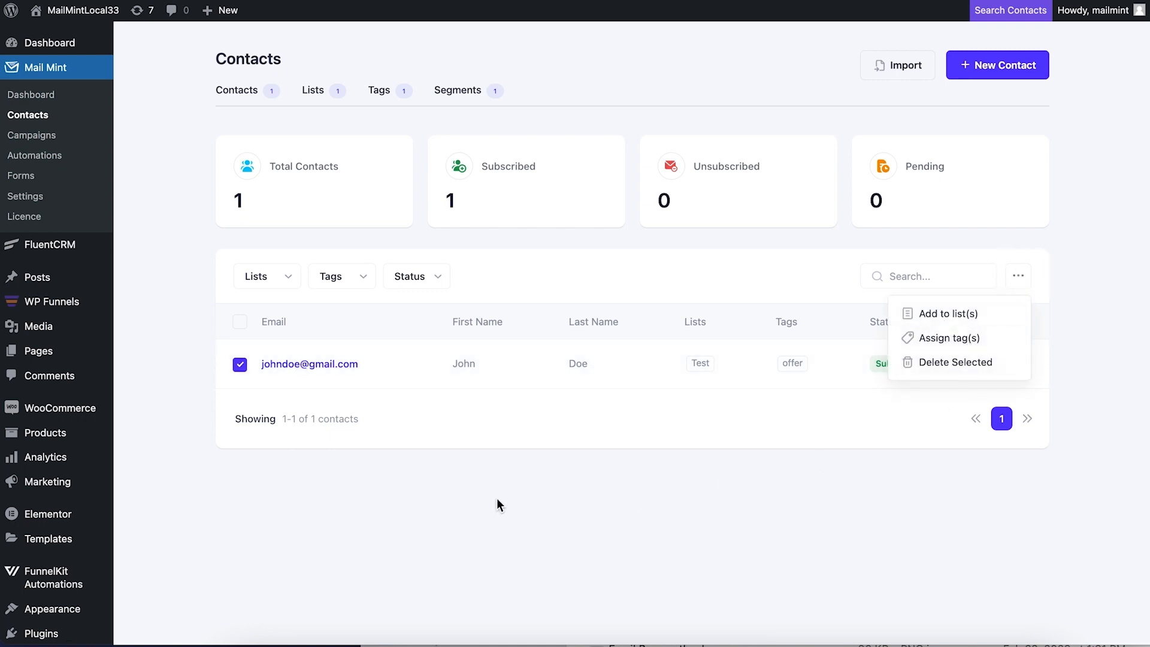
Dismiss bulk actions, check the Lists and Tags overviews, filter by the Offer tag, then view Segments
click(259, 441)
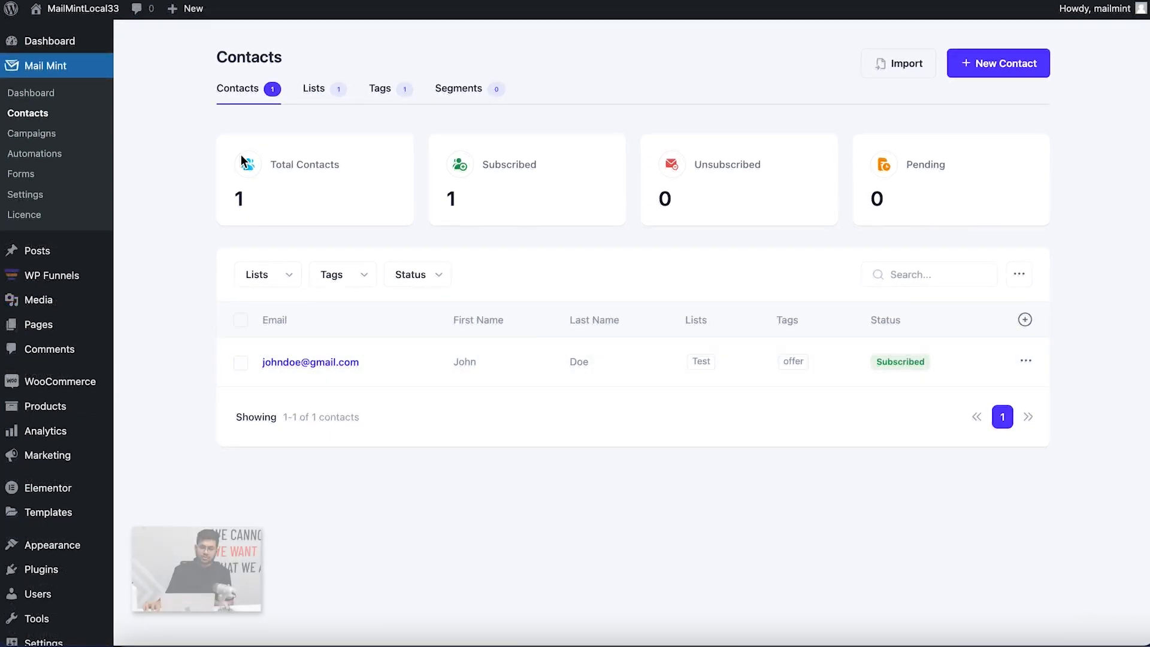
click(316, 96)
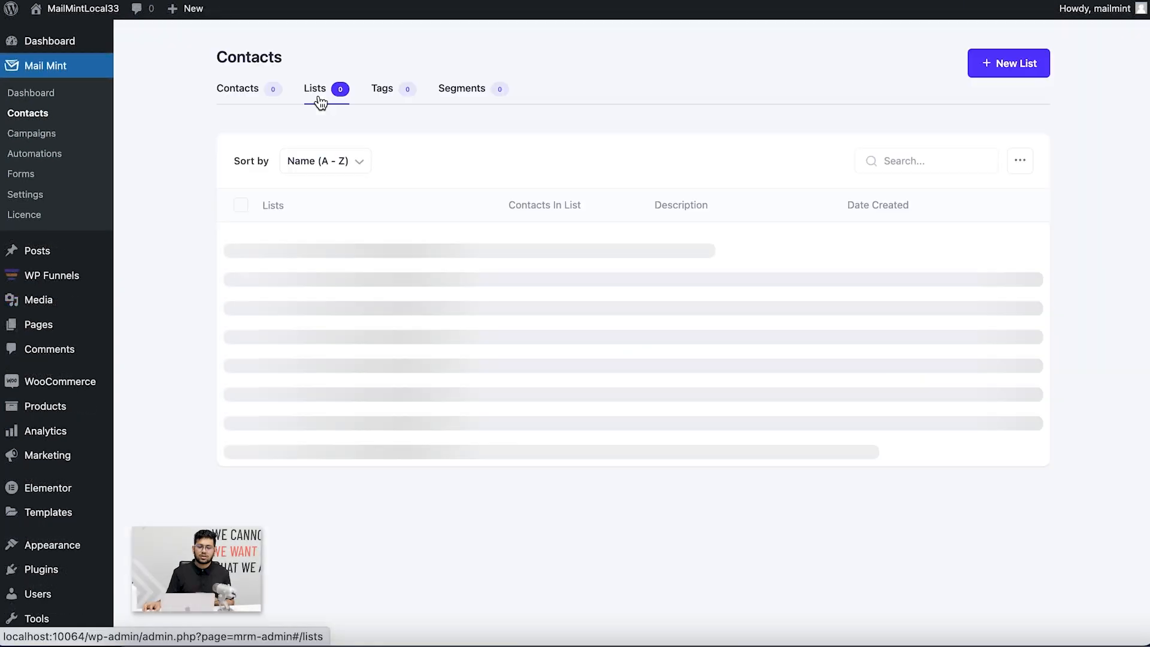
click(384, 102)
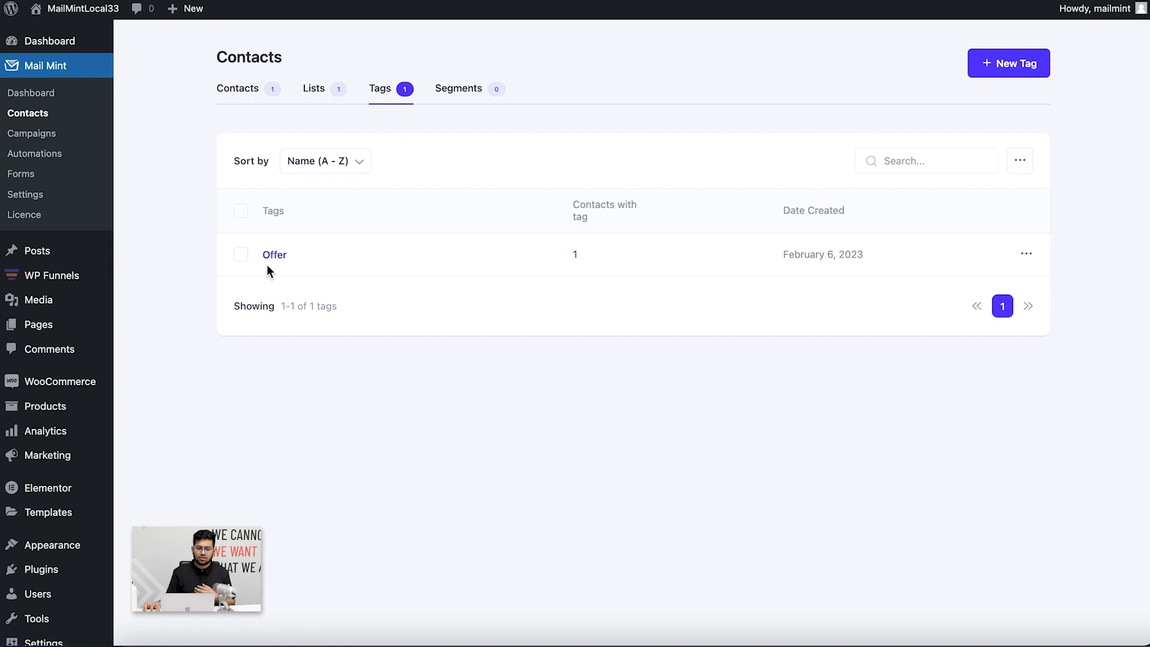
click(277, 257)
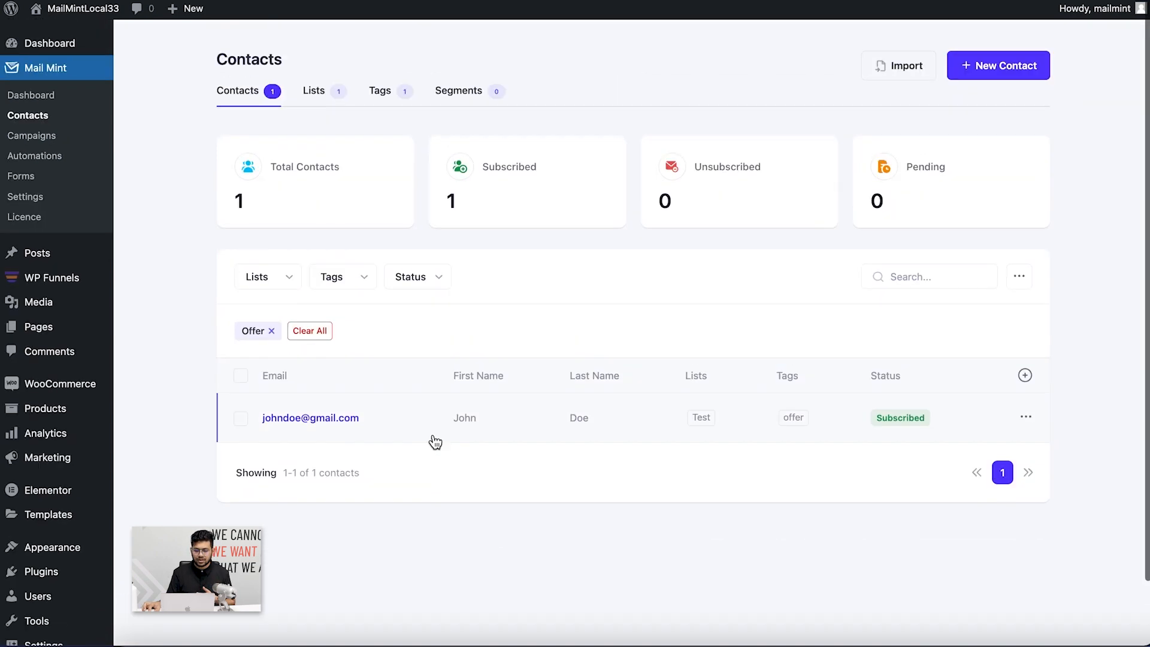
click(462, 93)
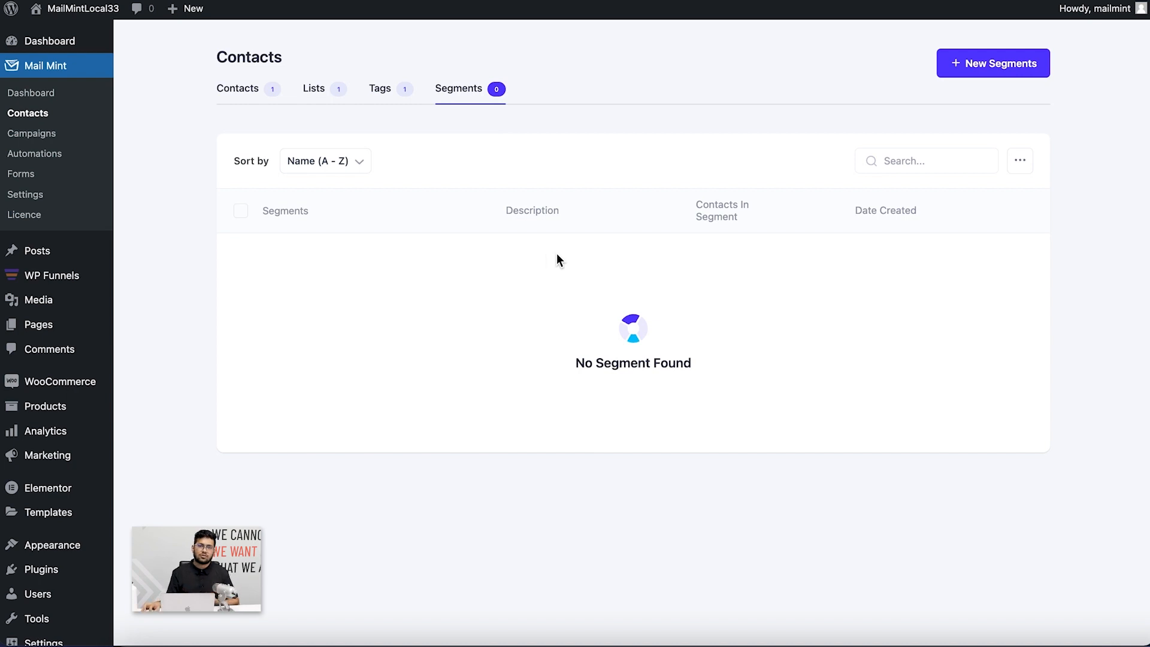
Create and save 'Segment 1' with the condition First Name contains 'john'
click(992, 65)
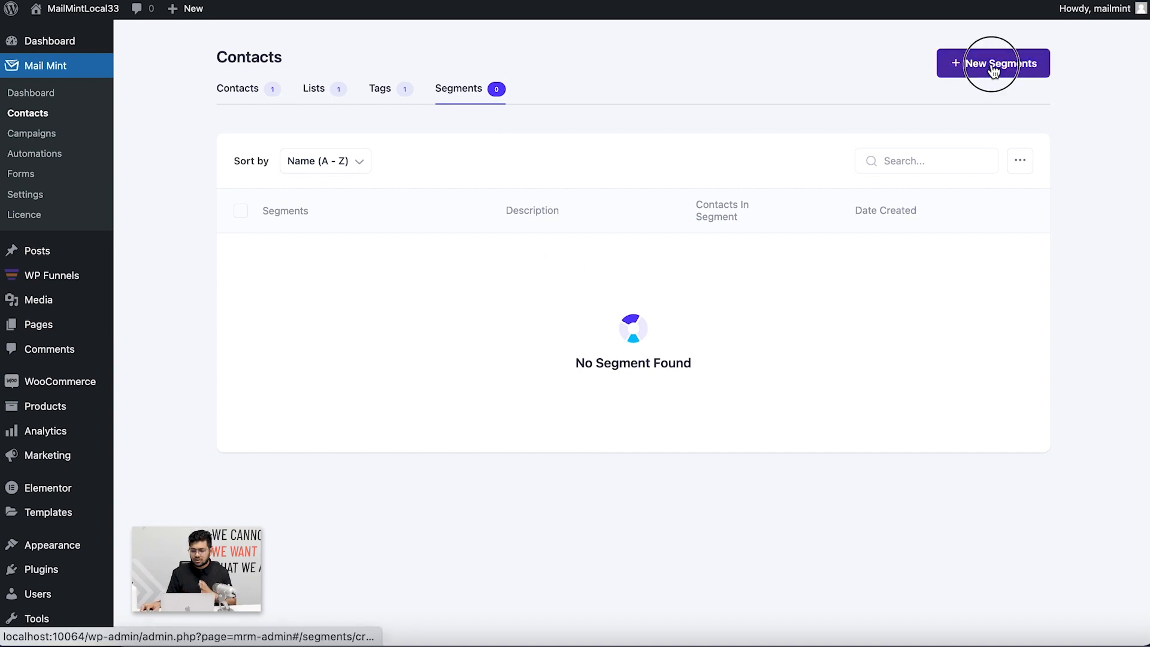
text(Segment 1)
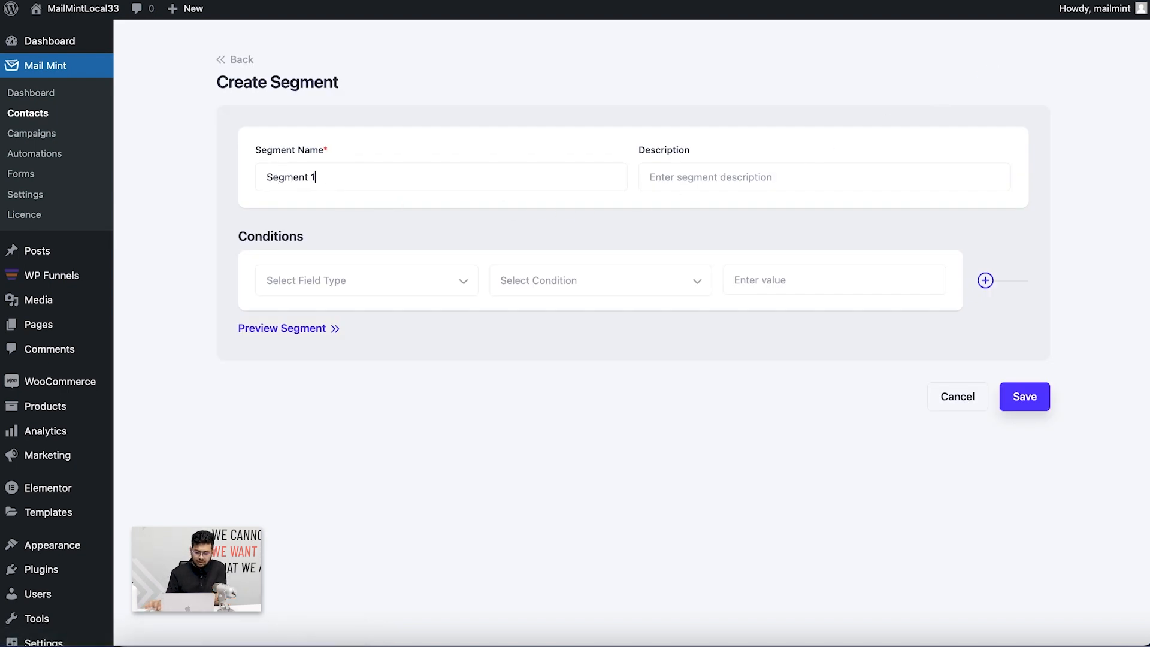
click(396, 290)
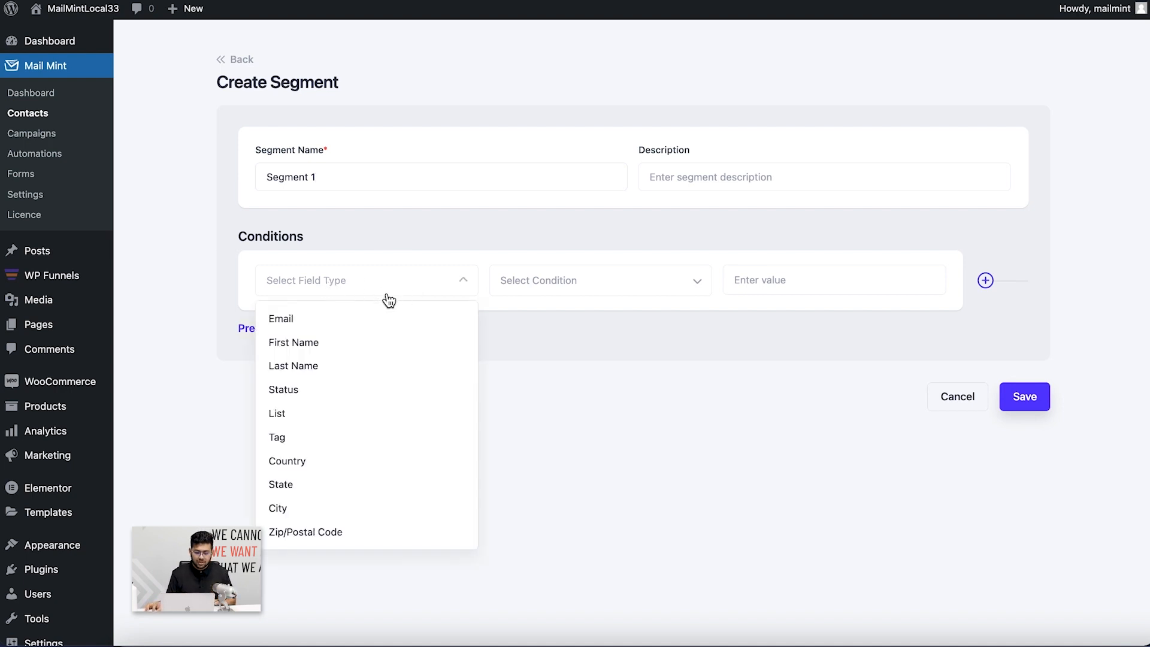
click(317, 342)
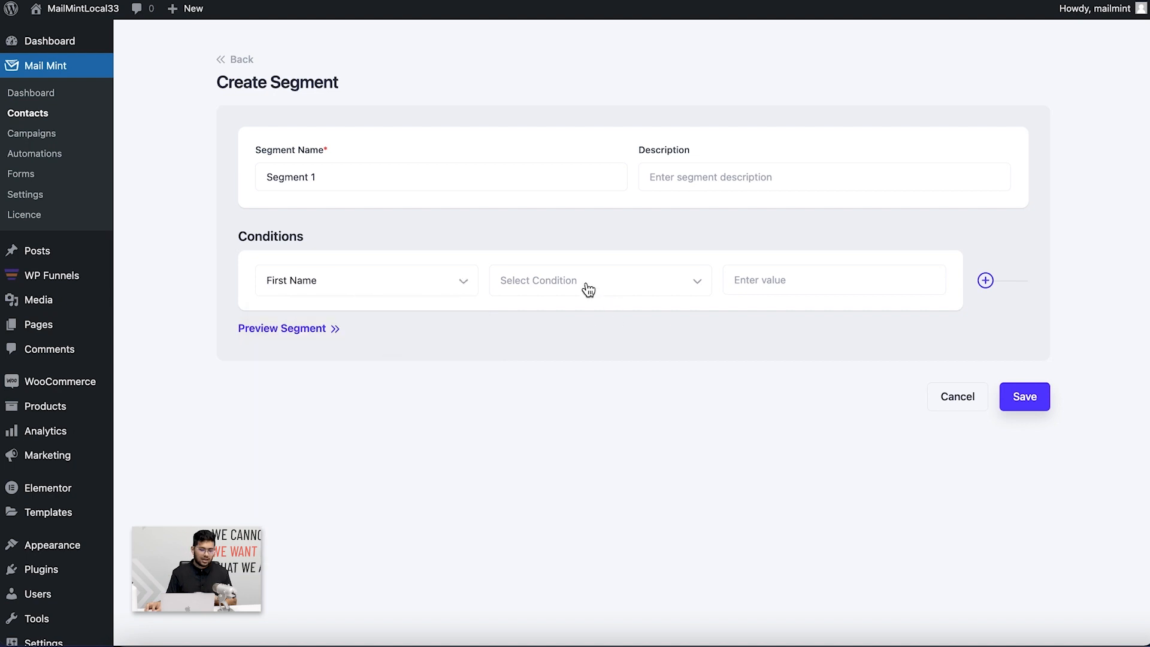
click(590, 291)
click(585, 318)
click(844, 286)
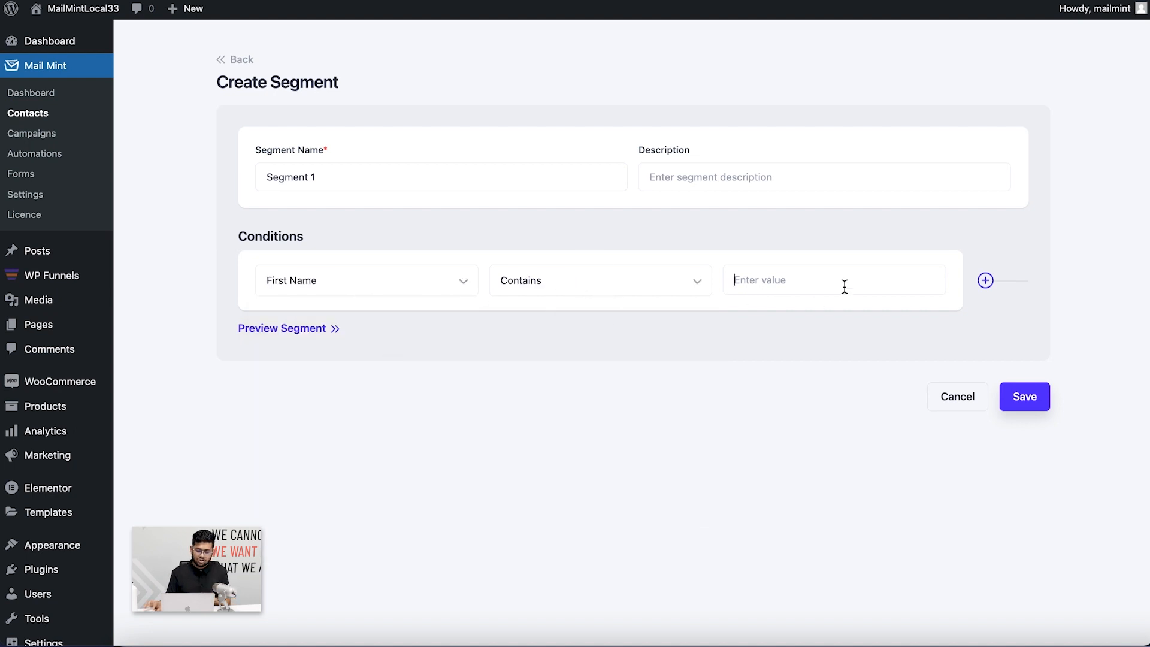
text(john)
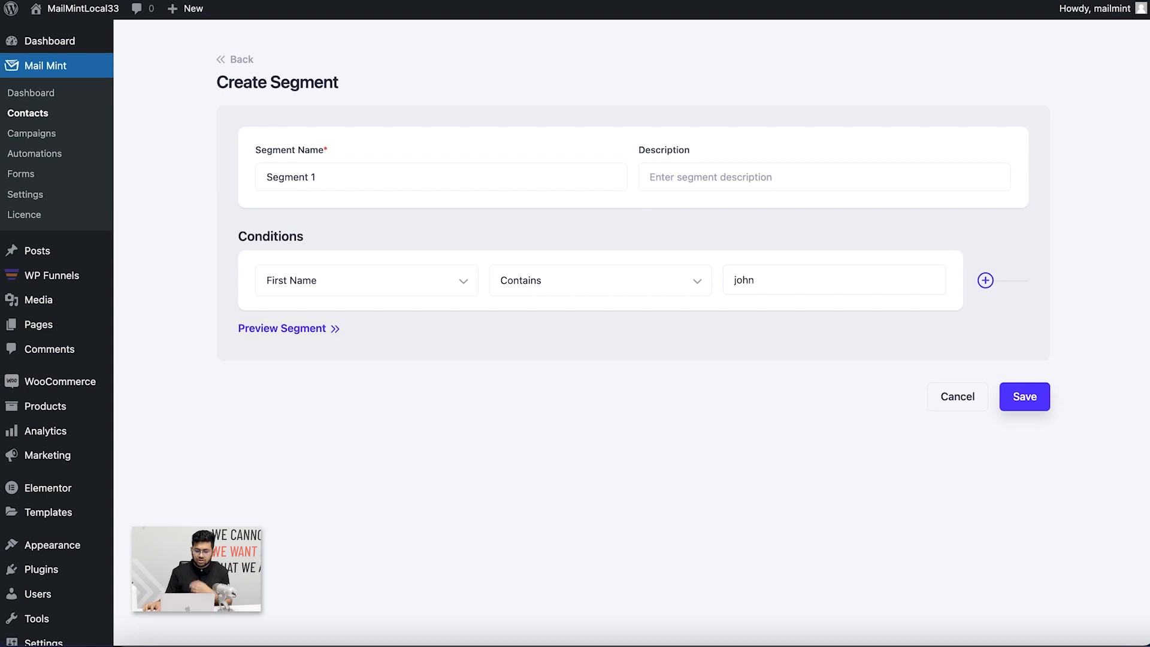
click(1021, 398)
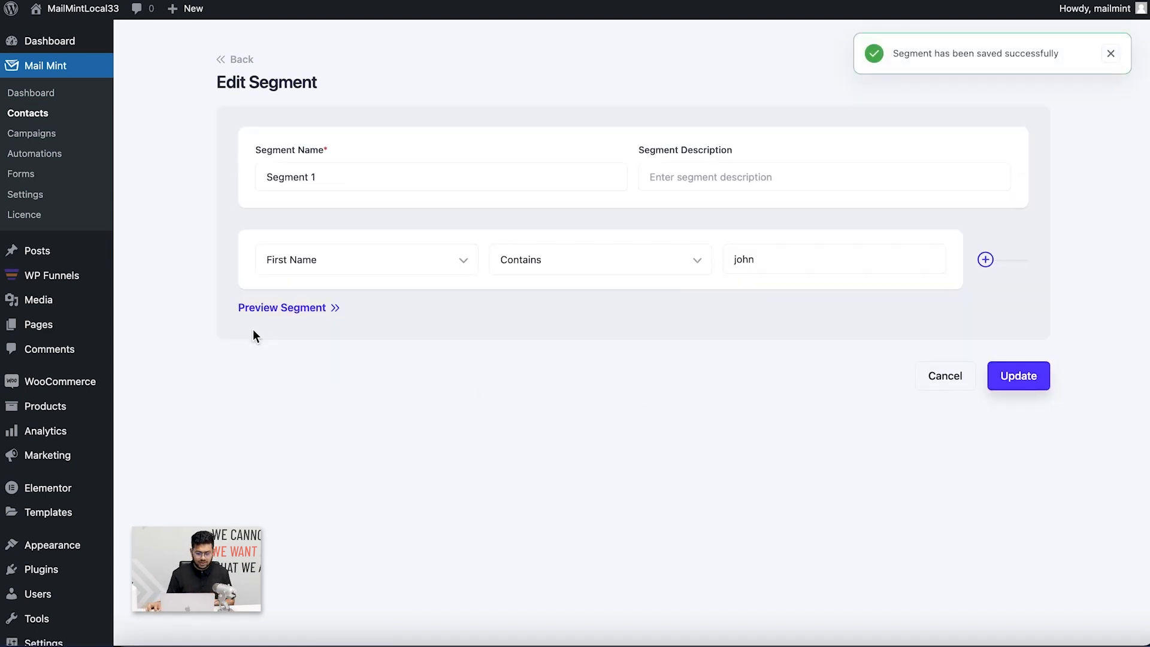
Preview the contacts matching Segment 1 without adding conditions, then go back to the segments list
click(277, 321)
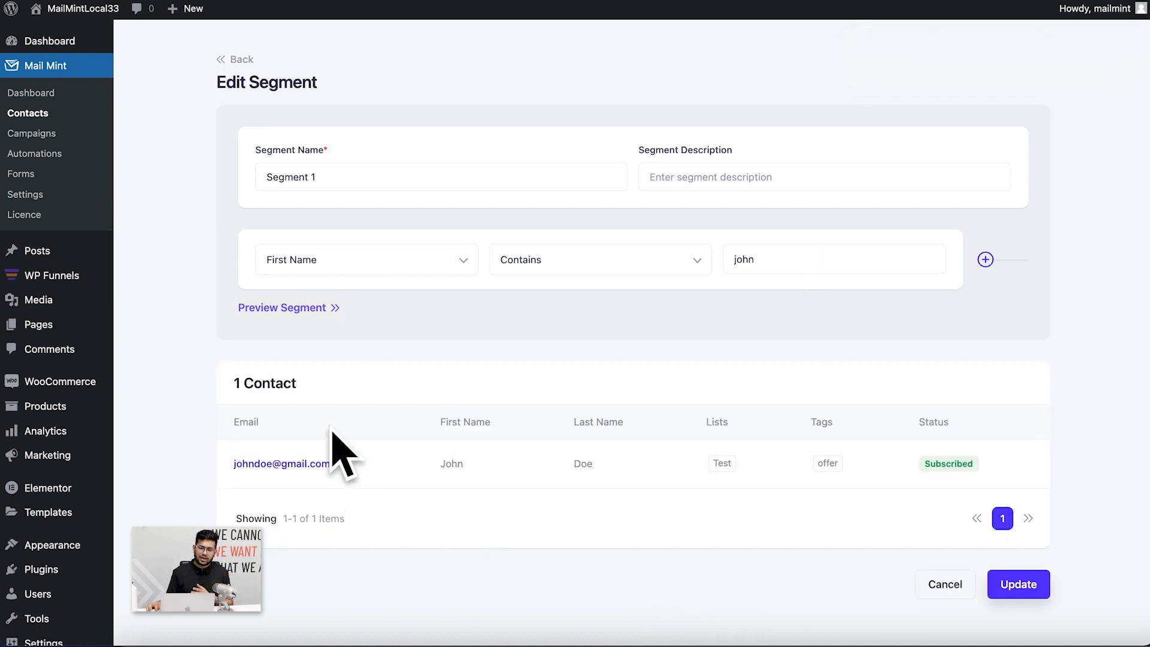
click(985, 260)
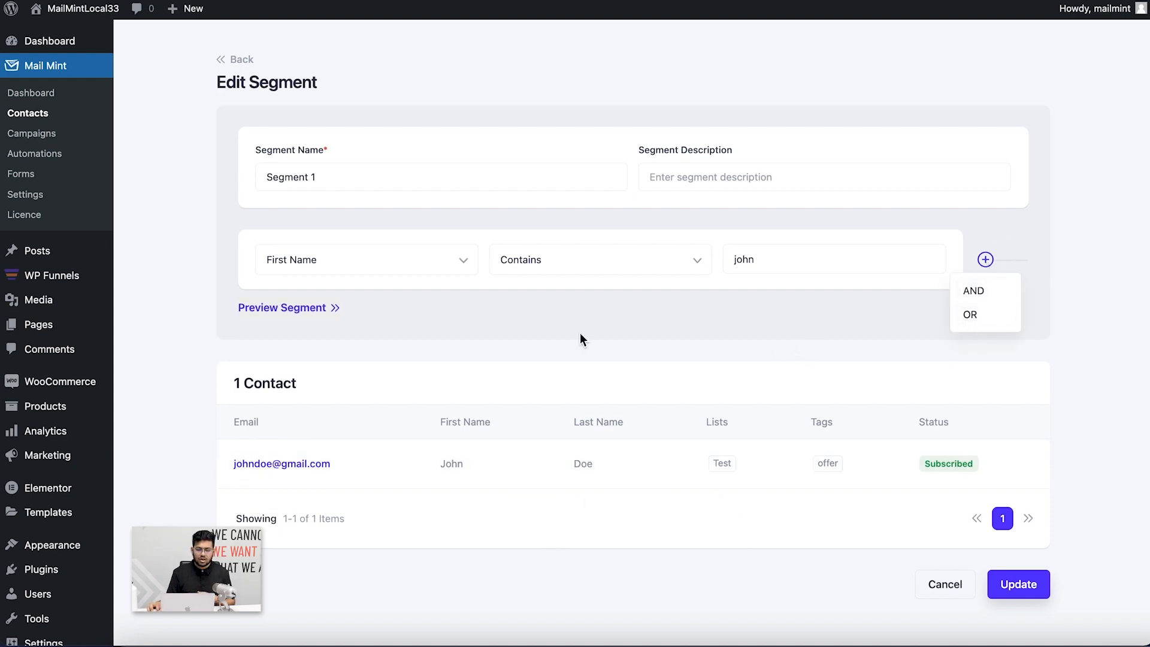
click(612, 345)
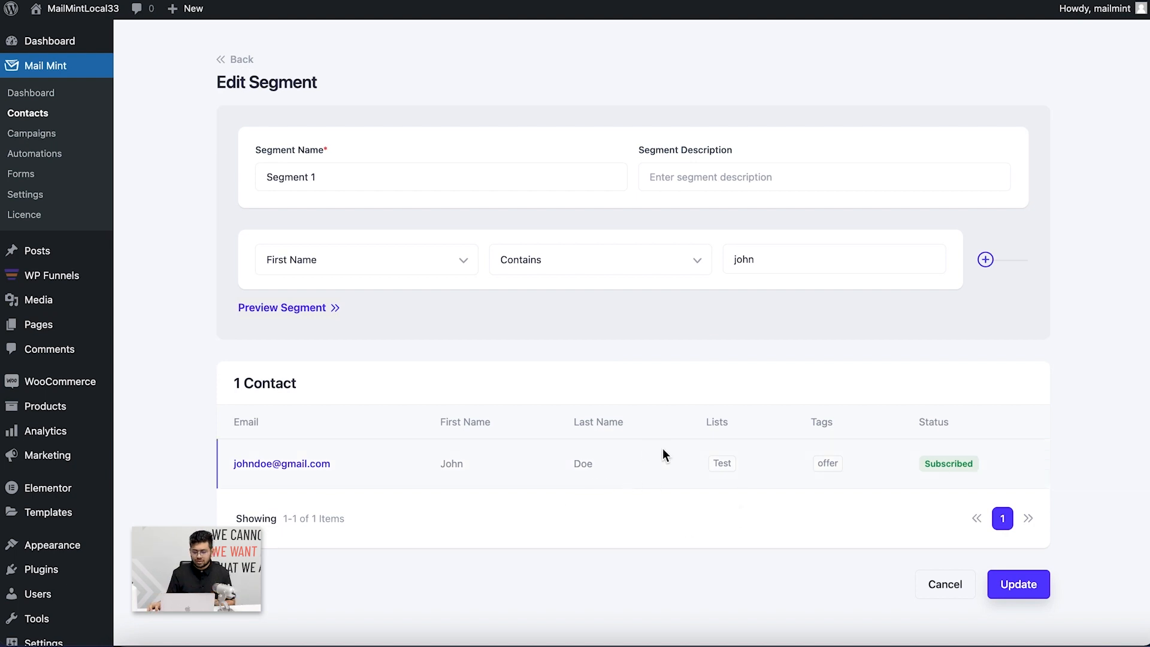
click(228, 63)
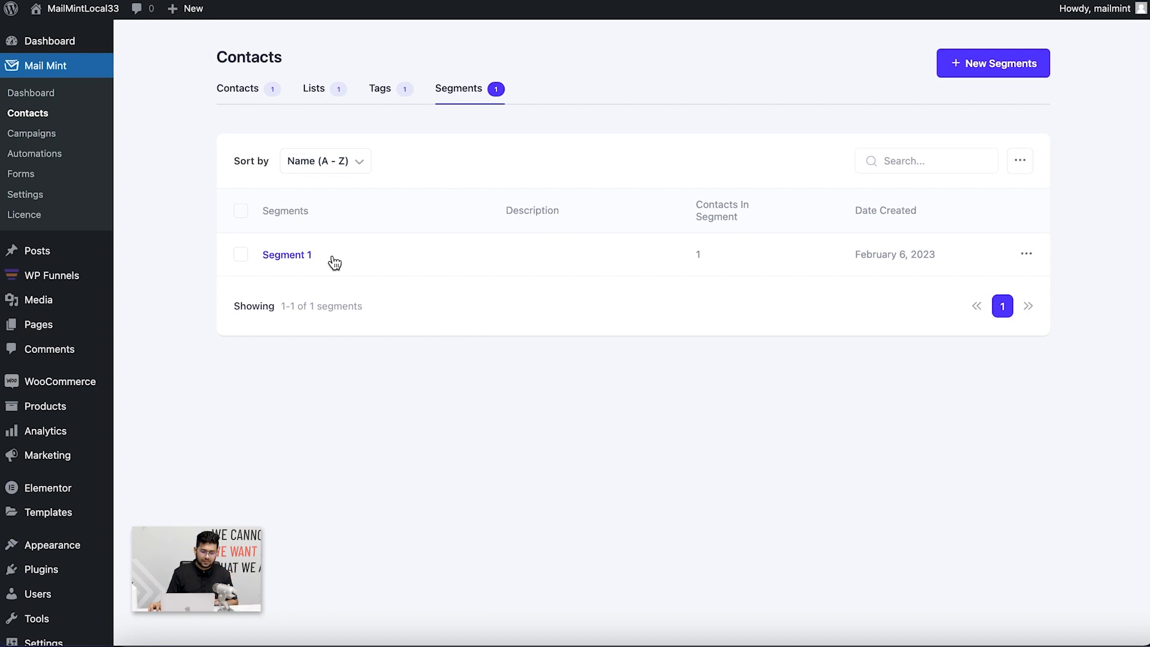
Go to Campaigns and start a new regular email campaign
click(33, 134)
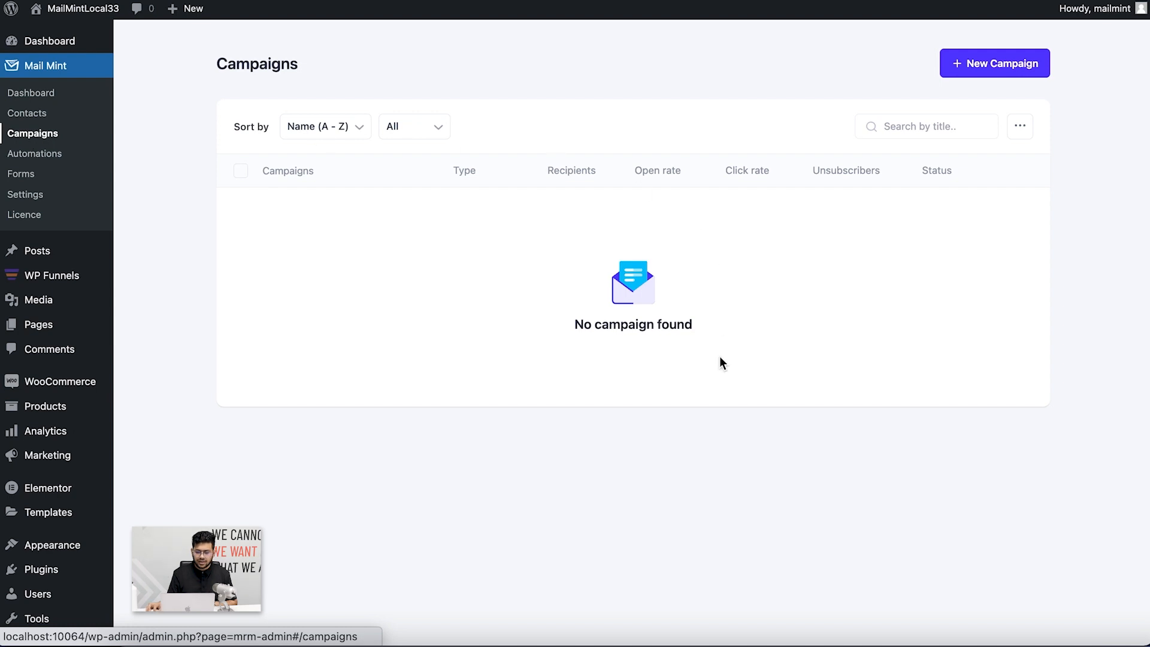
click(1001, 75)
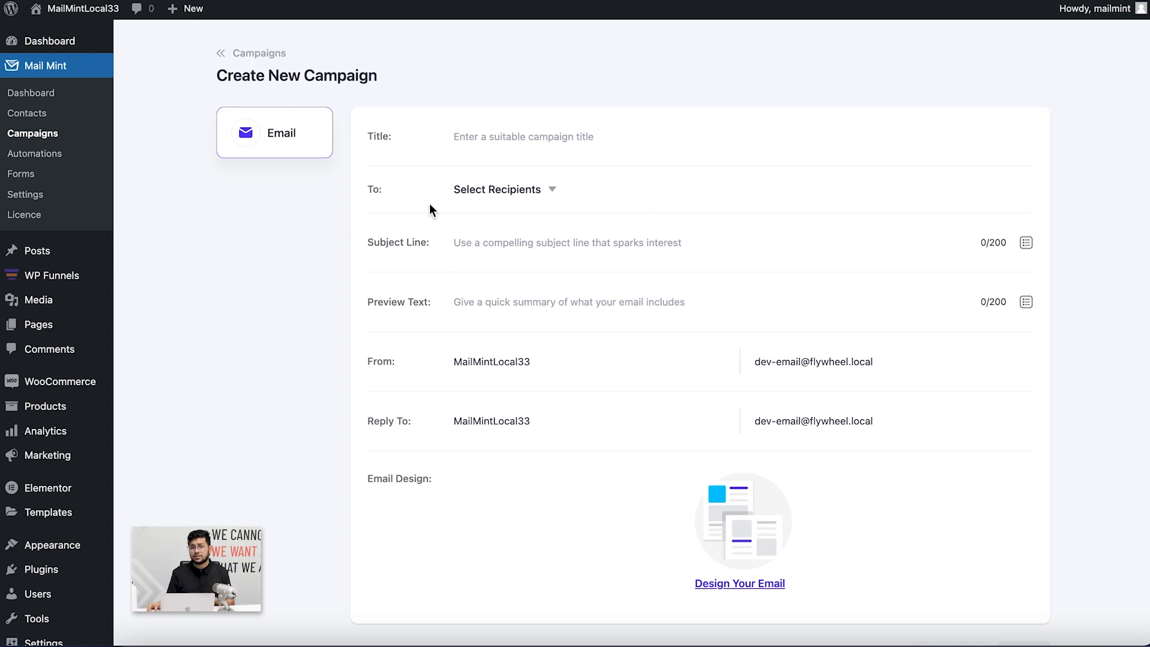
Title the campaign 'Test' and choose the Test list as its recipients
click(497, 133)
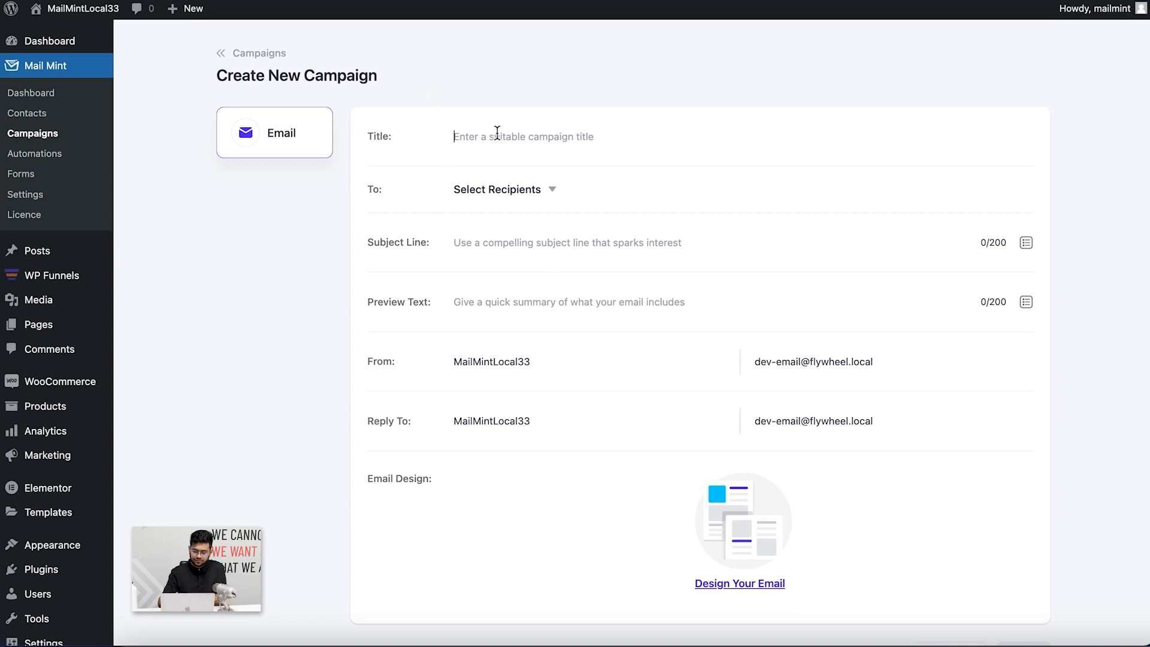
text(Test Campaign)
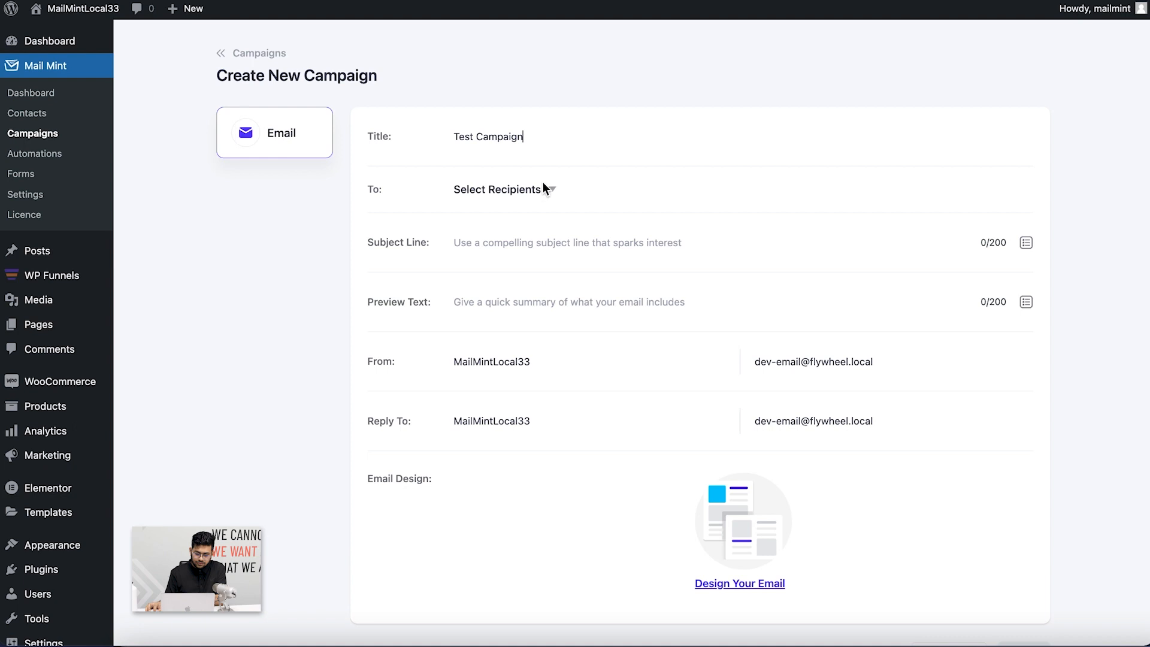
click(545, 188)
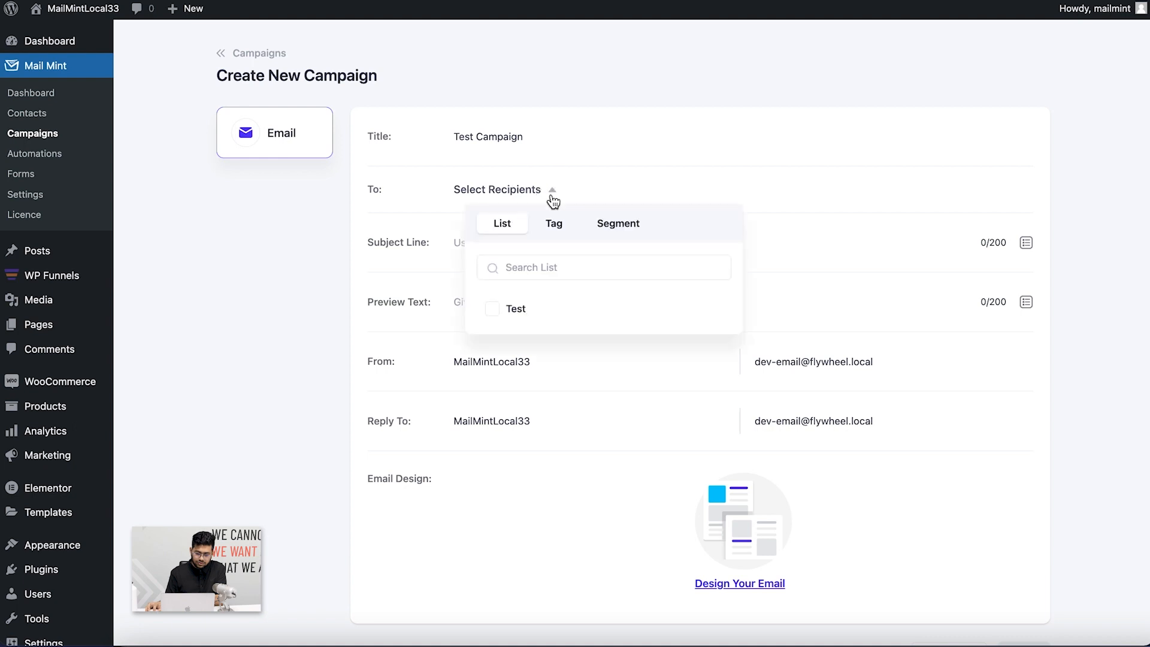
click(514, 309)
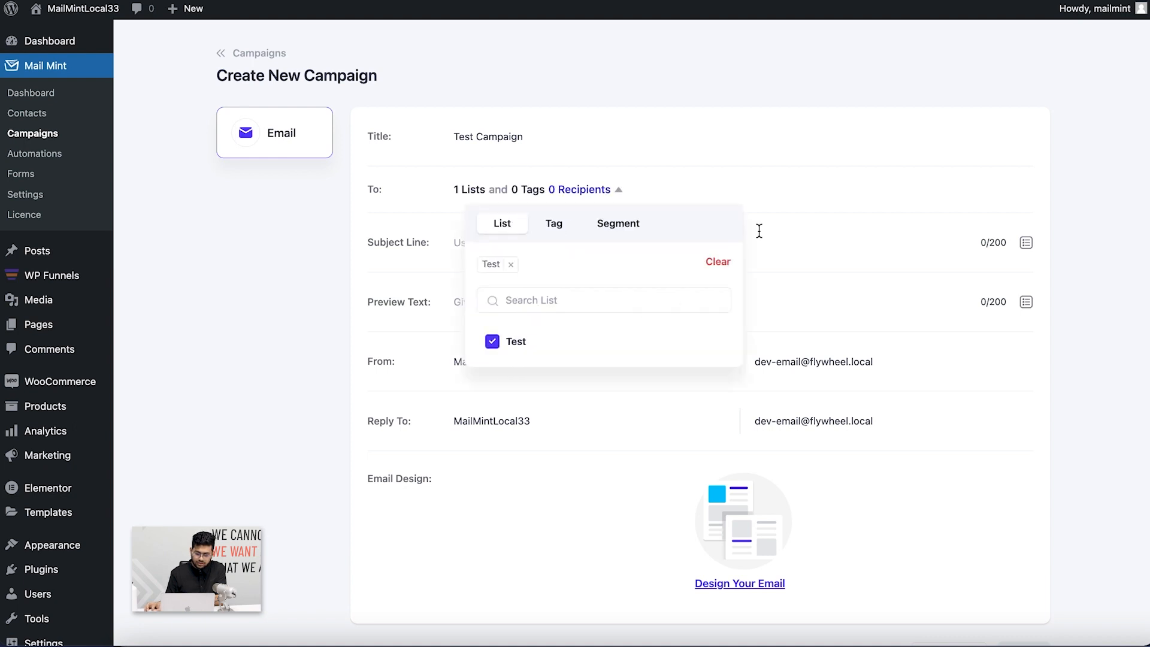
click(791, 216)
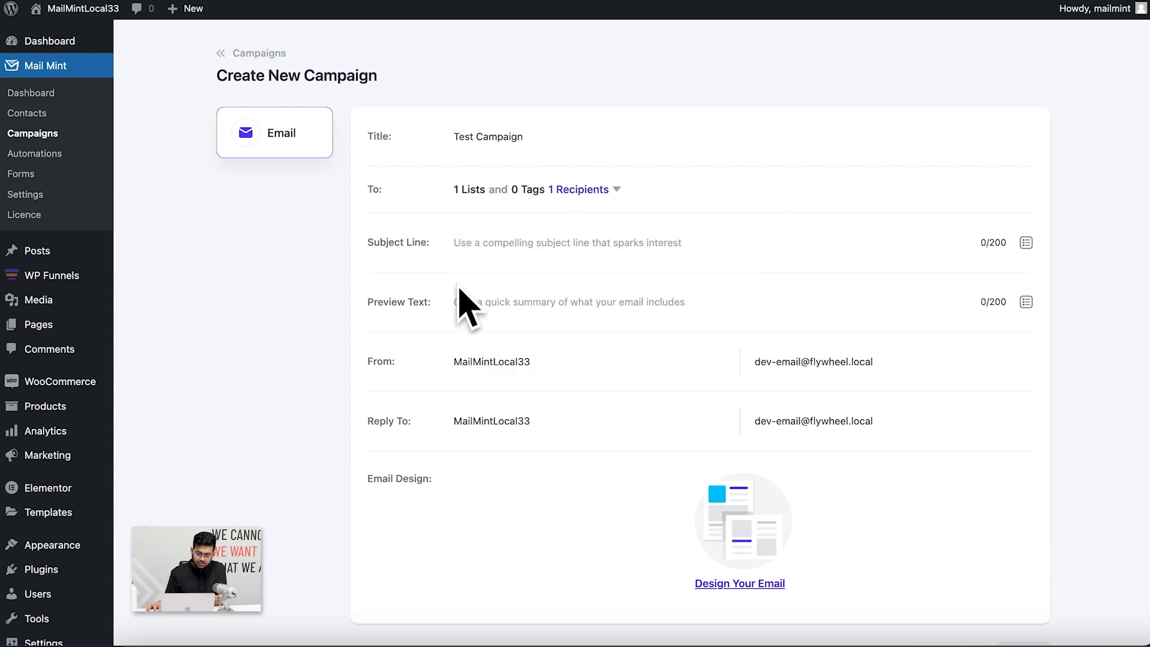
Set subject 'Welcome To Mail Mint!' and preview text 'Thank you for choosing Mail Mint', then open Design Your Email
click(537, 248)
text(We)
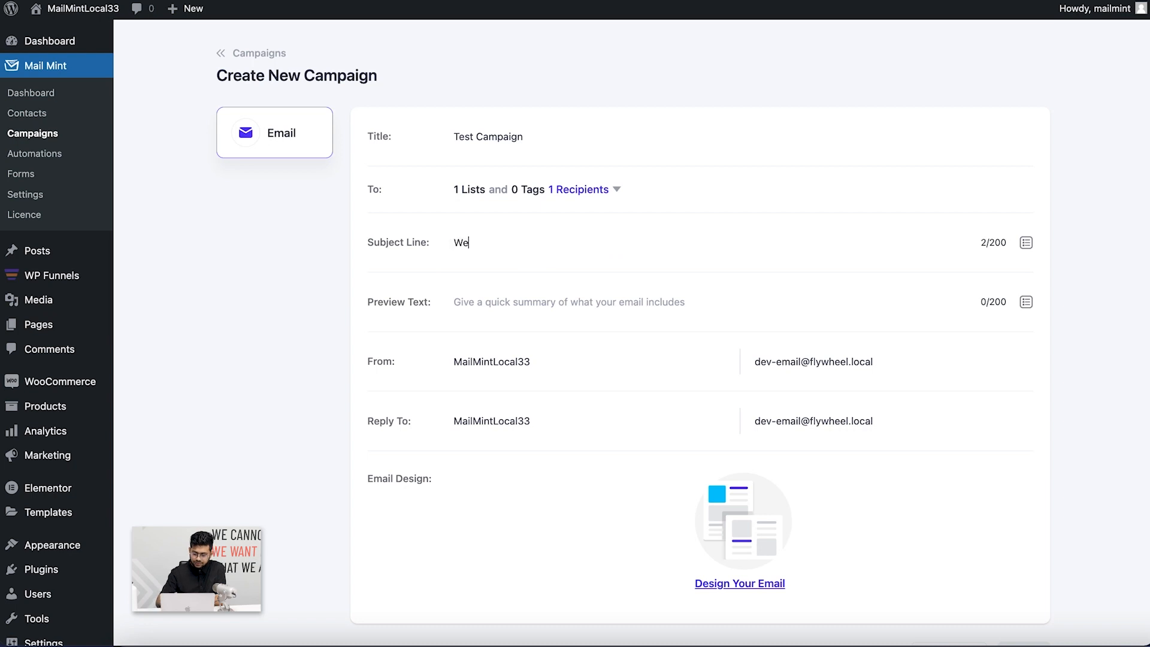
text(lcome To Mail Mint!)
click(519, 295)
text(Thank you for choo)
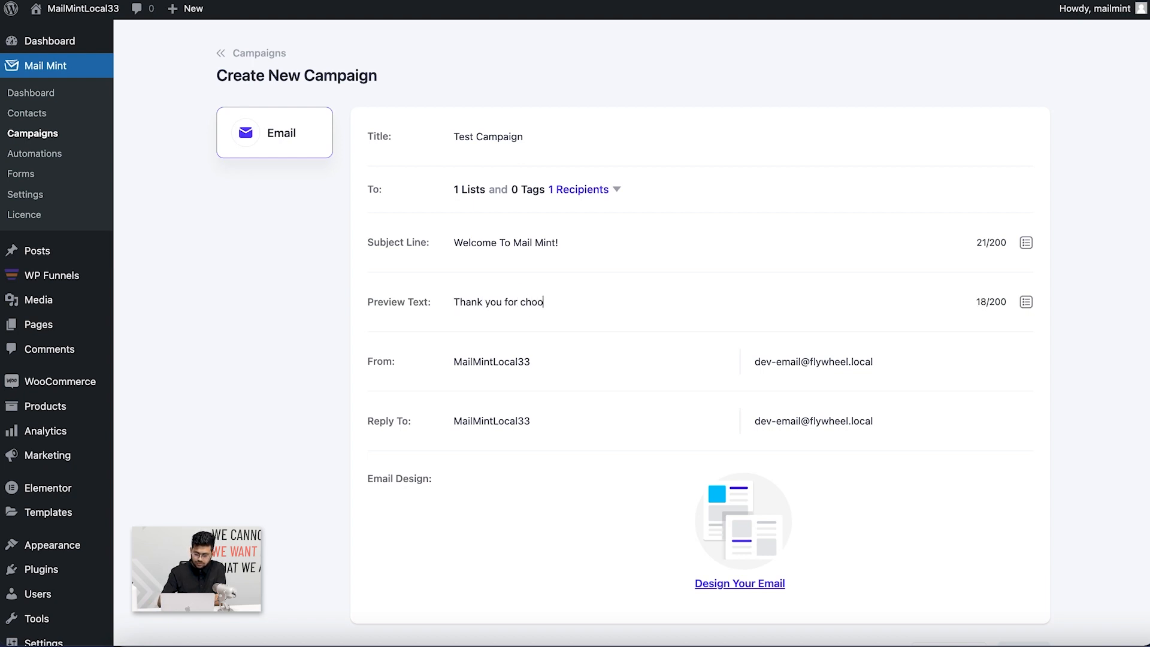
text(sing Mail Mint!)
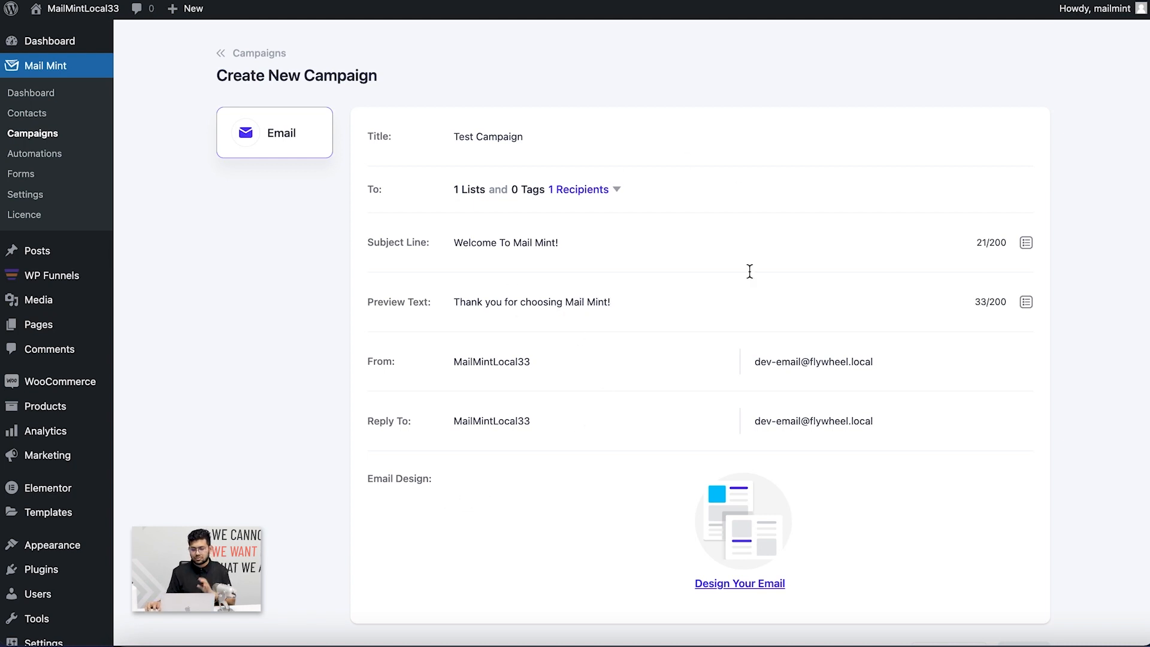
scroll(933, 554, down, 3)
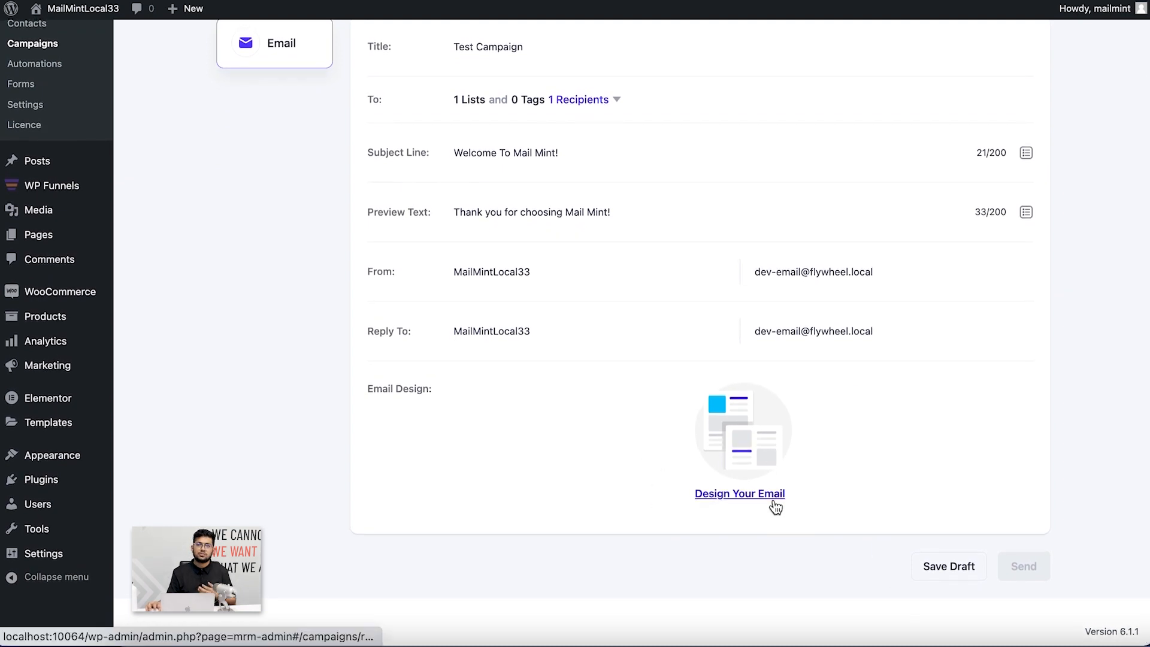
click(738, 495)
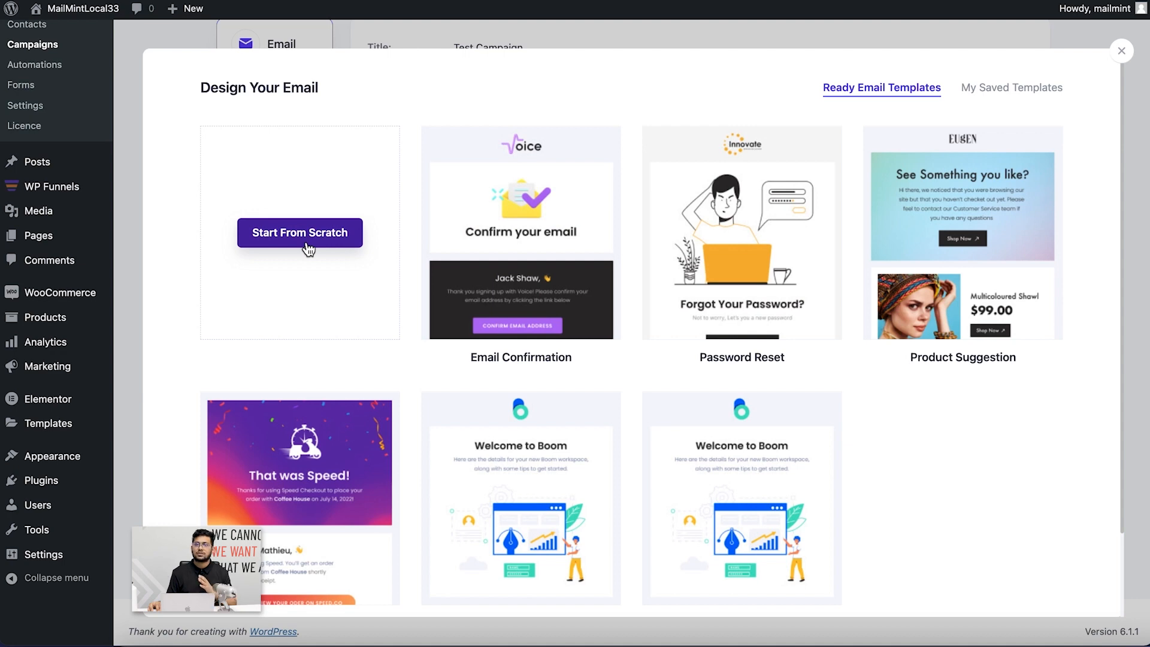
Start the campaign email design from a blank template
click(306, 242)
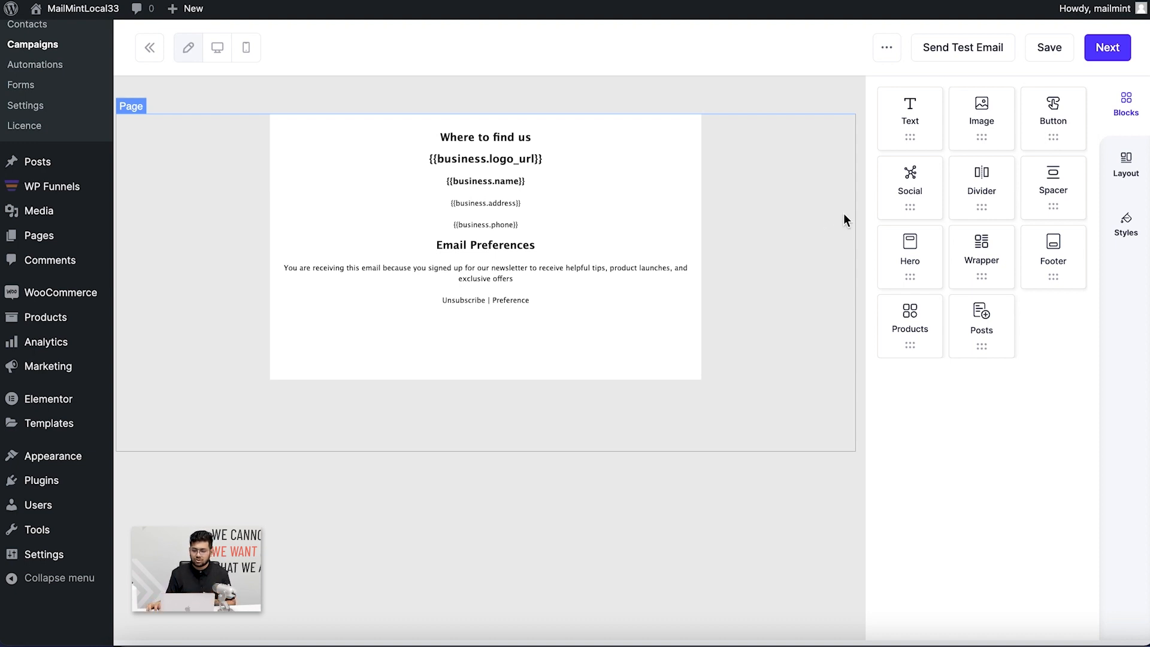
Add a Text block at the top of the email, and add then remove an Image block
drag(910, 124, 497, 125)
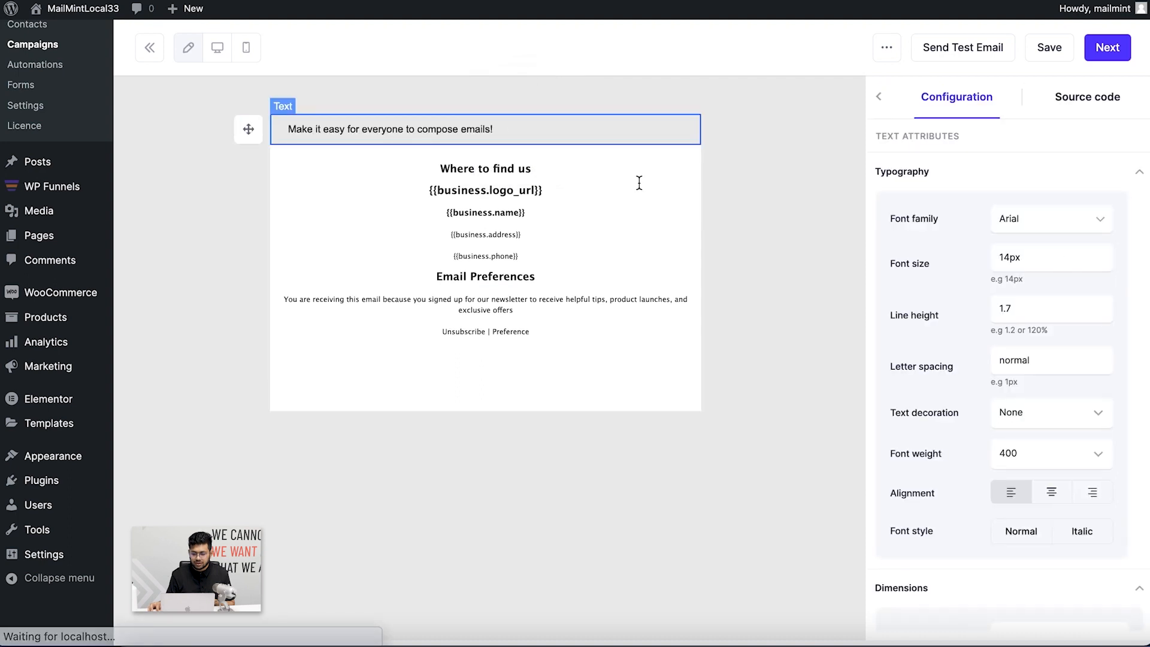
click(879, 97)
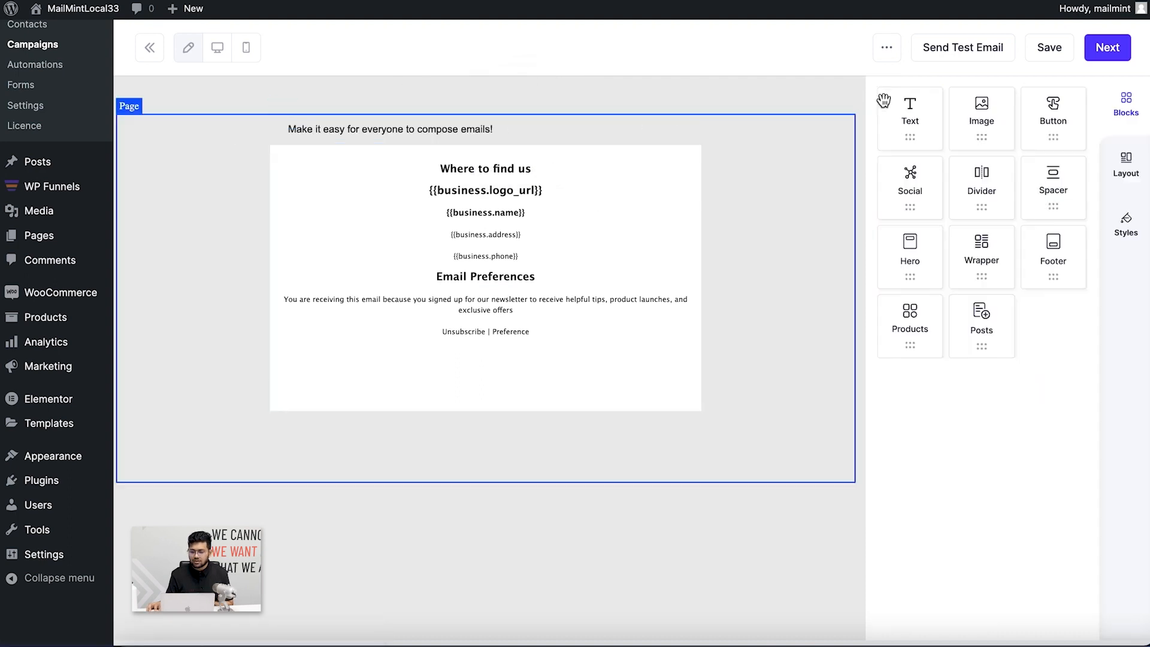
drag(976, 117, 567, 143)
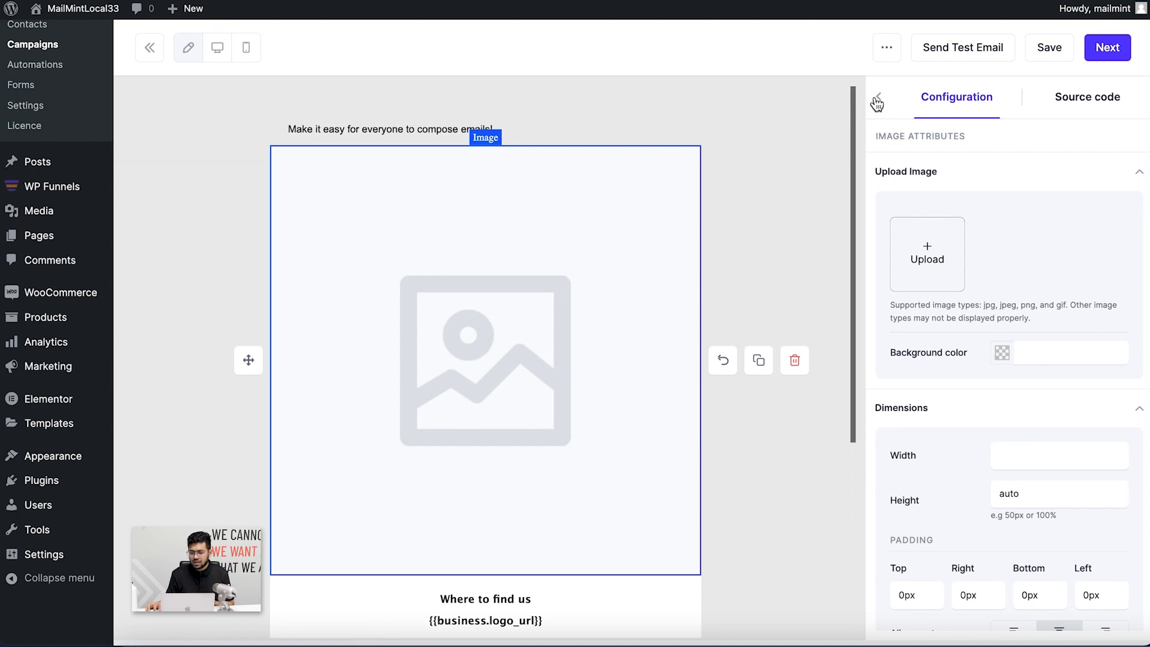
click(594, 284)
click(795, 361)
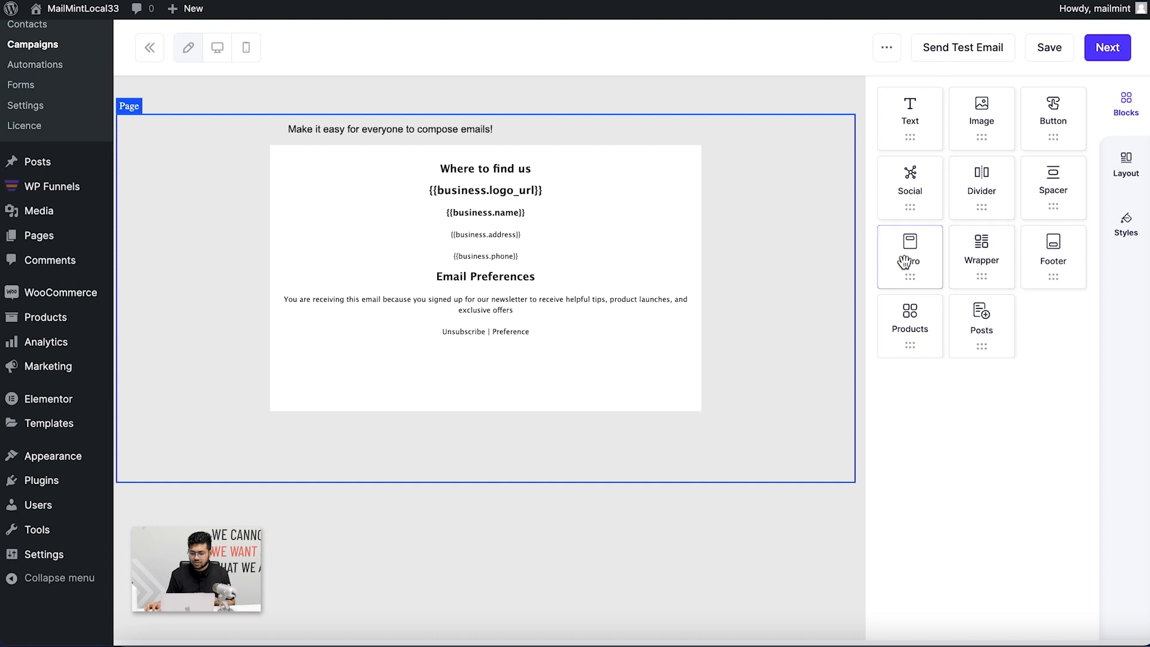
Add a Hero block and place a Social icons block with Facebook above it
mouse_move(909, 262)
mouse_down()
mouse_move(506, 139)
mouse_move(507, 120)
mouse_up()
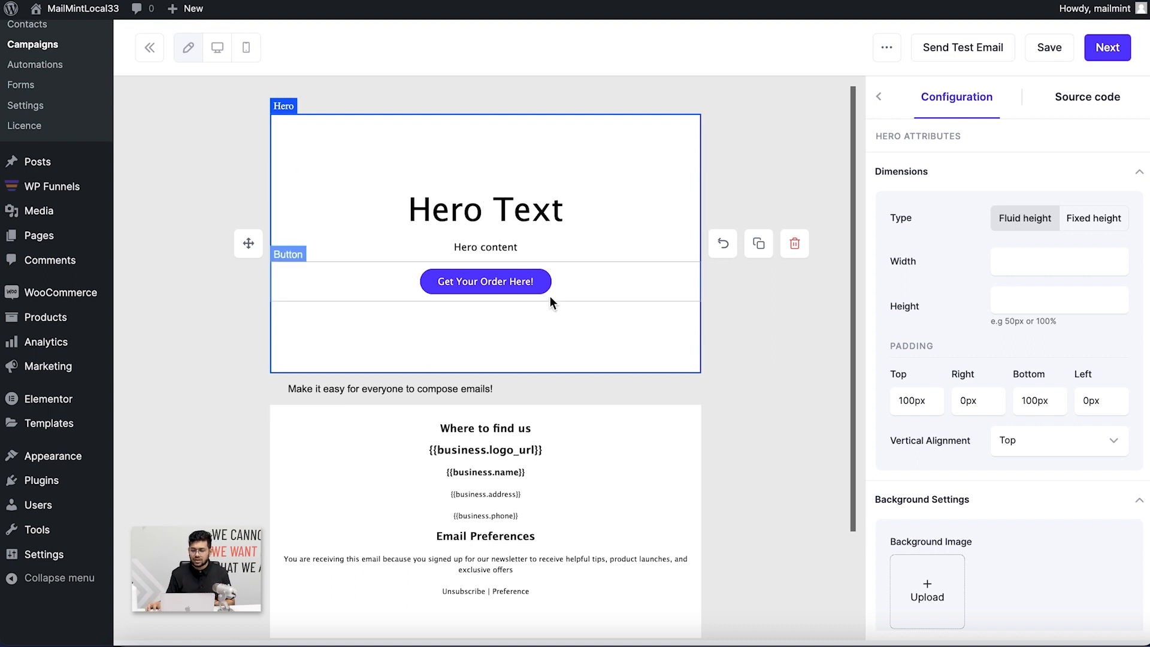
click(879, 97)
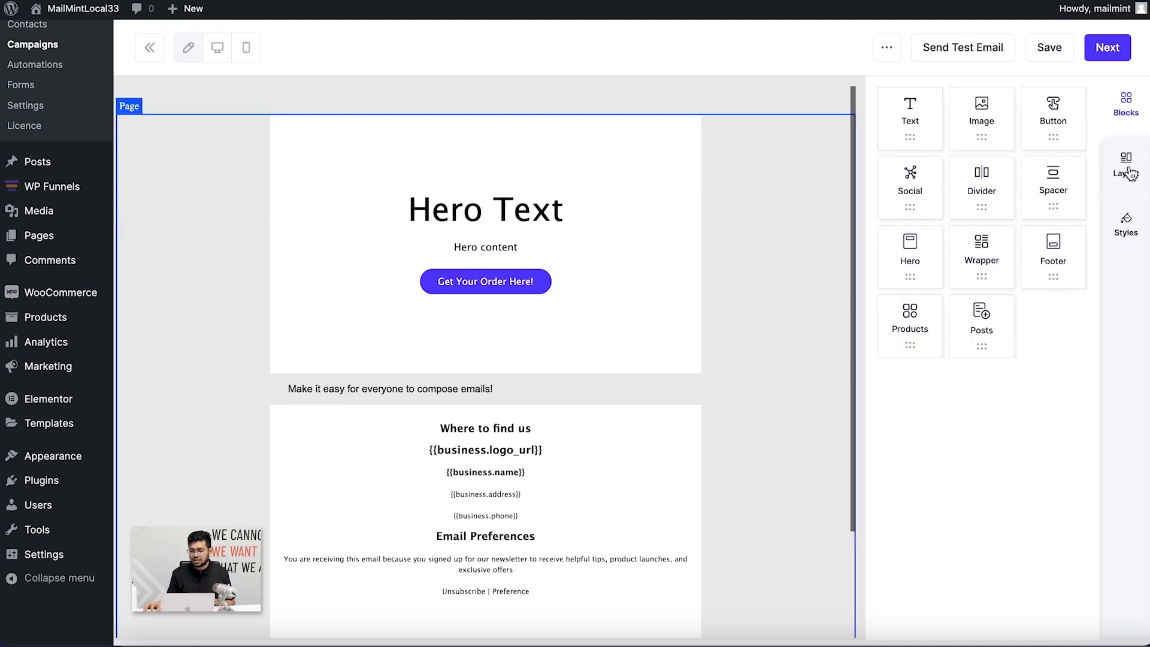
click(595, 444)
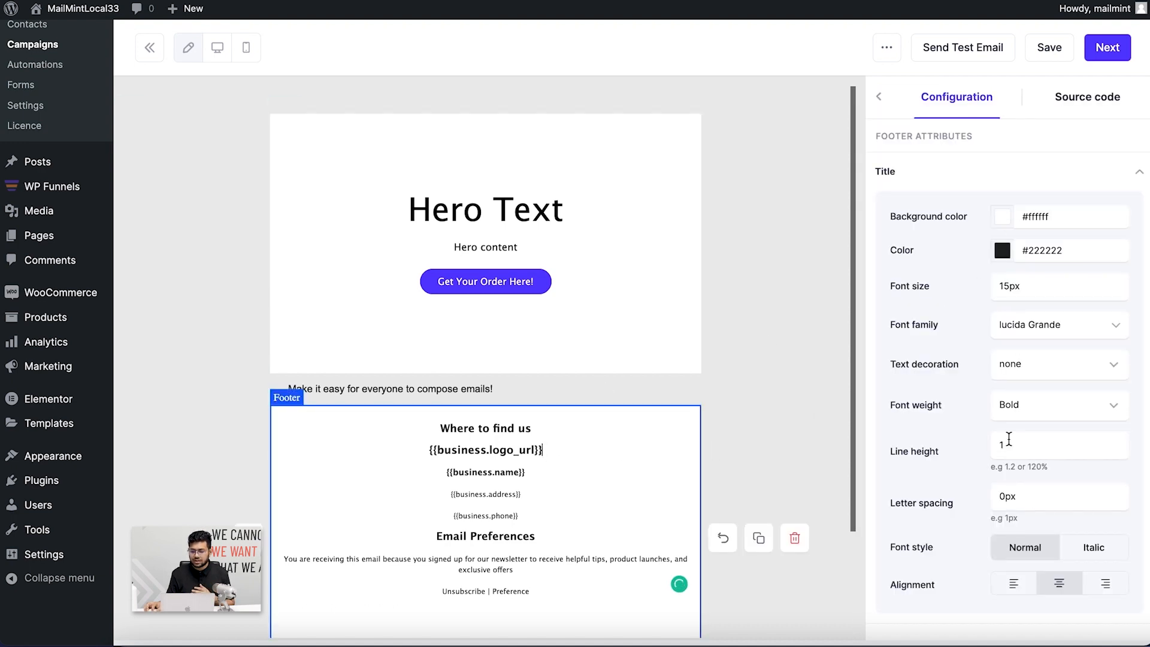
click(878, 97)
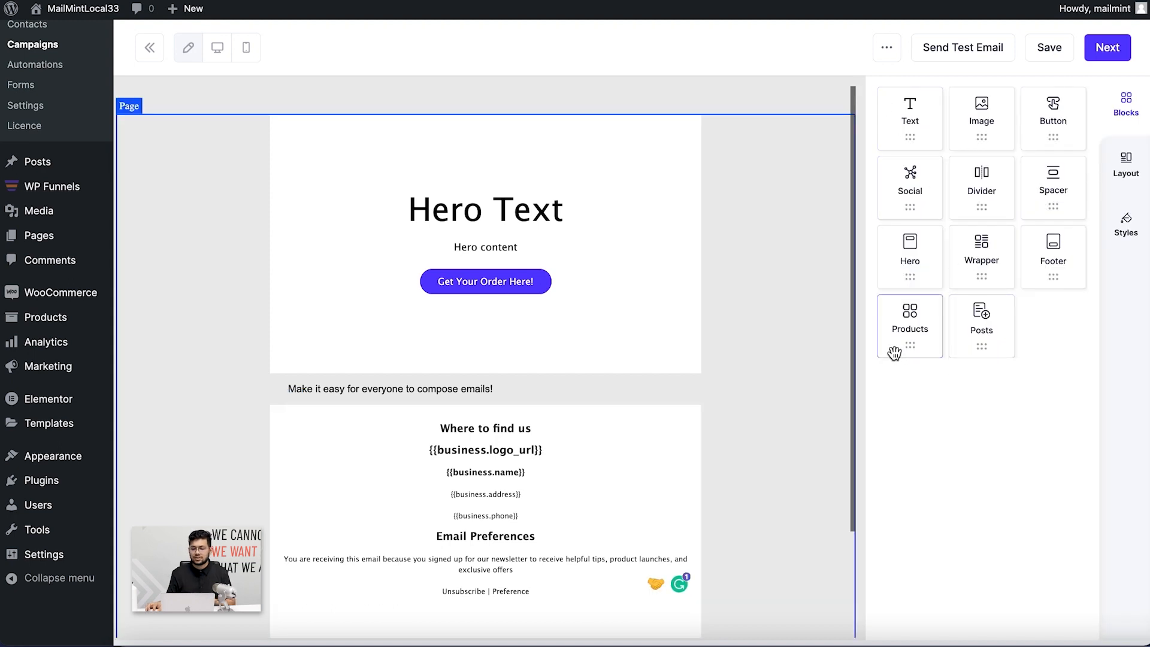
drag(910, 186, 440, 119)
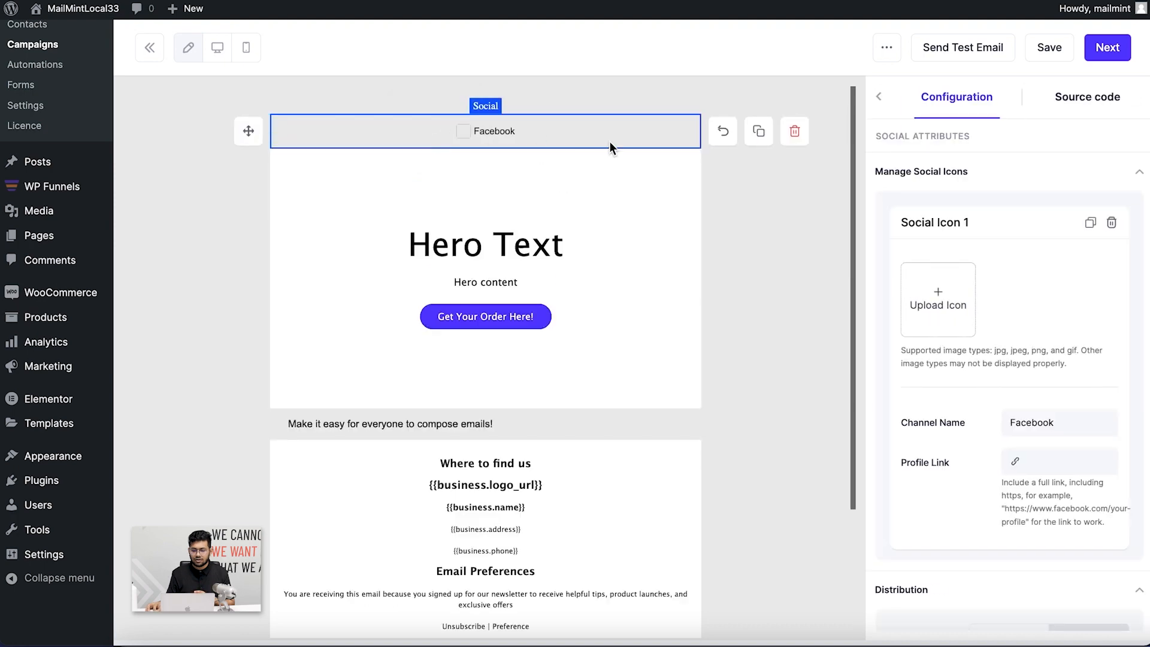
scroll(970, 345, down, 5)
scroll(941, 196, up, 6)
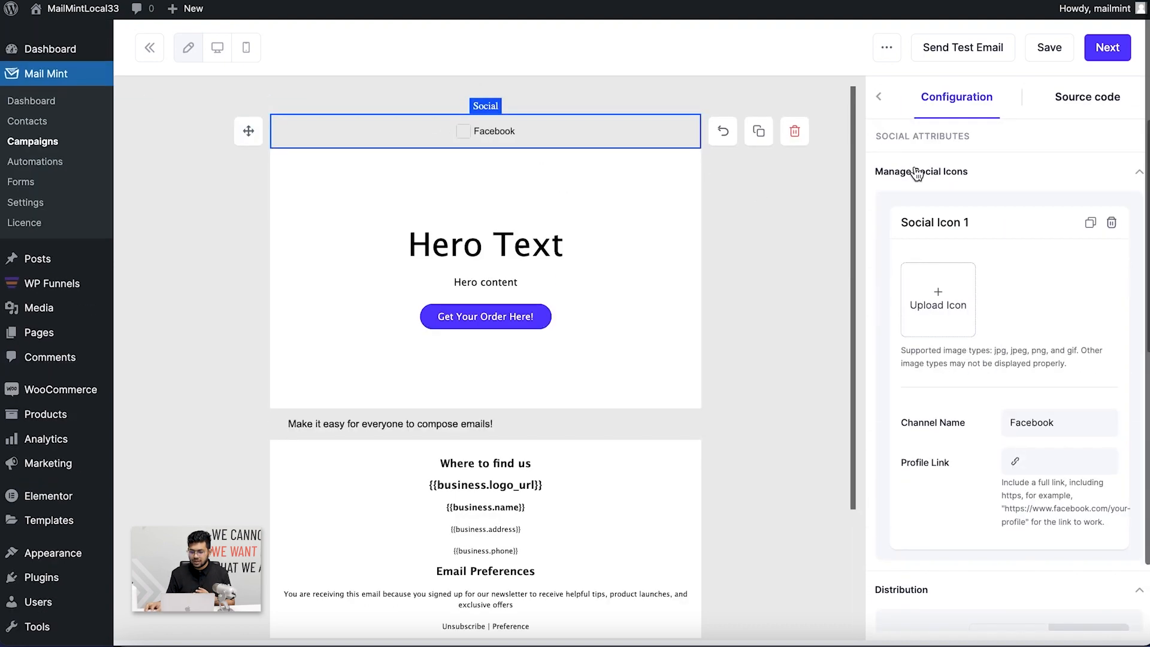
Leave the social block settings and review the Layout and Styles panels before returning to Blocks
click(878, 97)
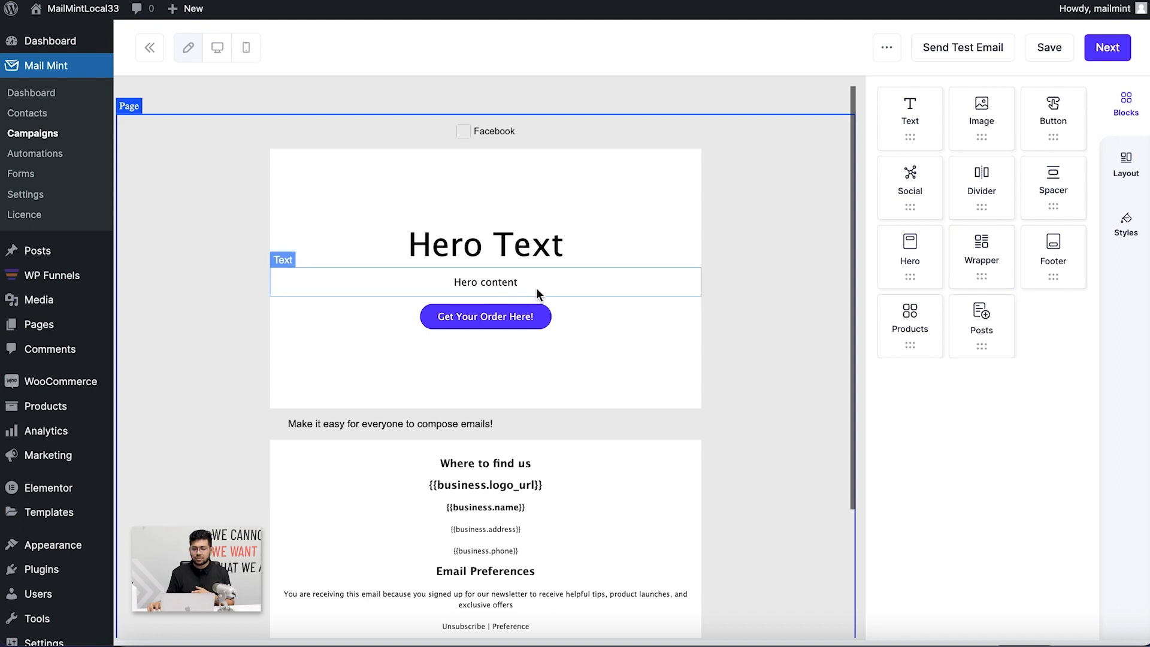
scroll(539, 288, down, 3)
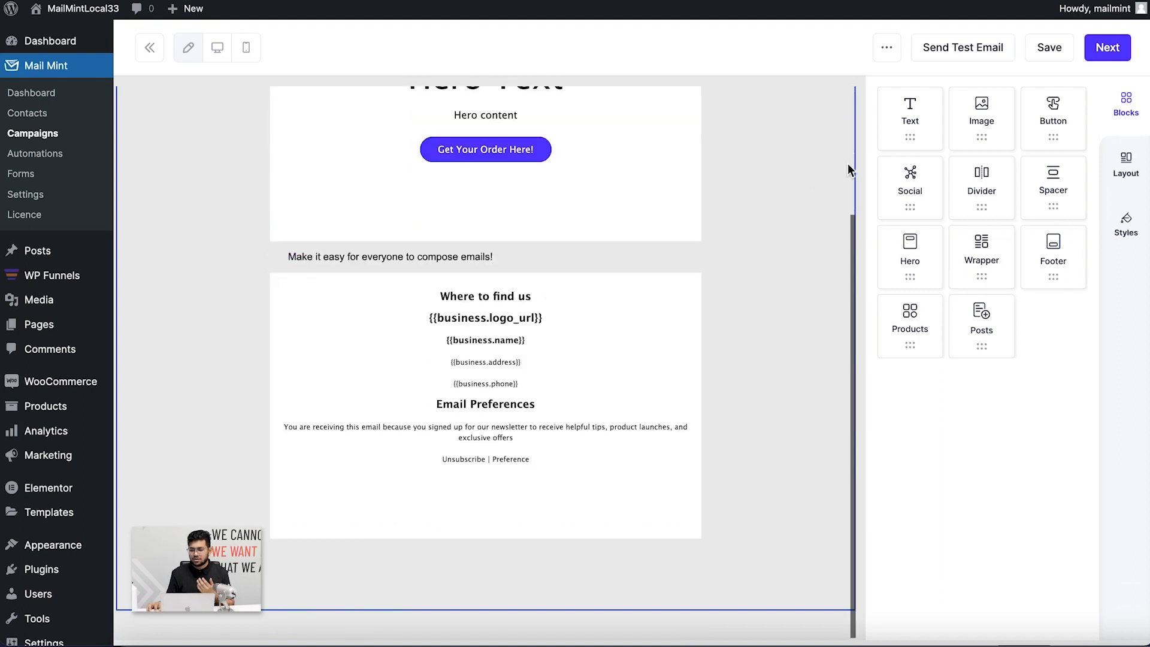
click(1119, 177)
click(1120, 225)
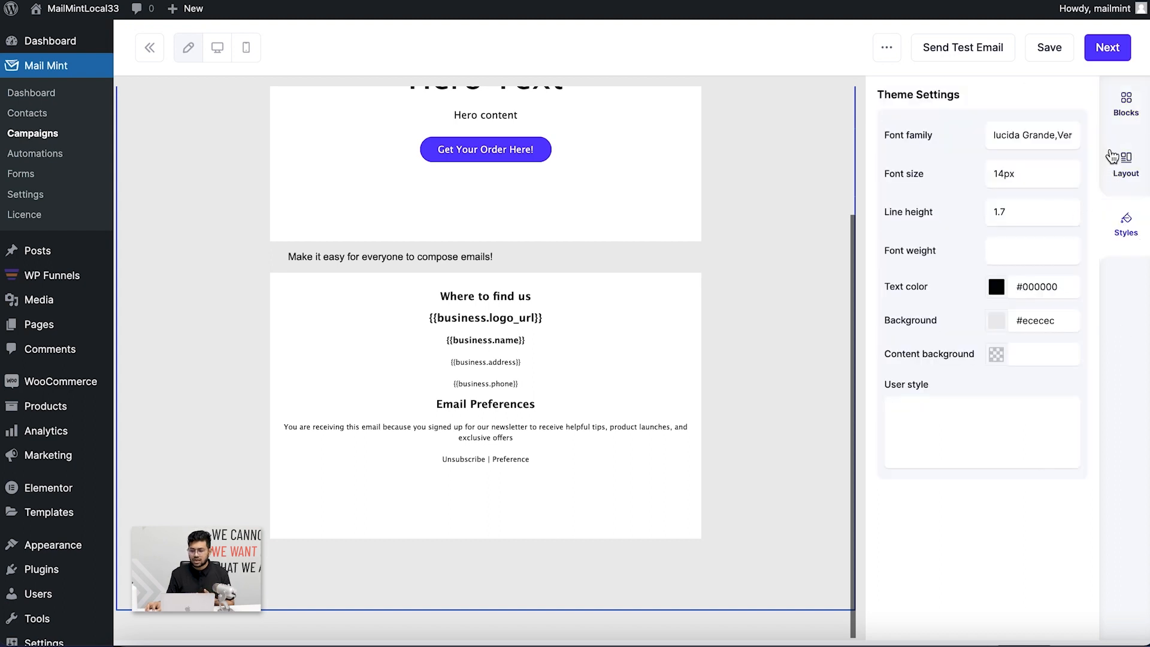
click(1122, 116)
scroll(441, 225, up, 3)
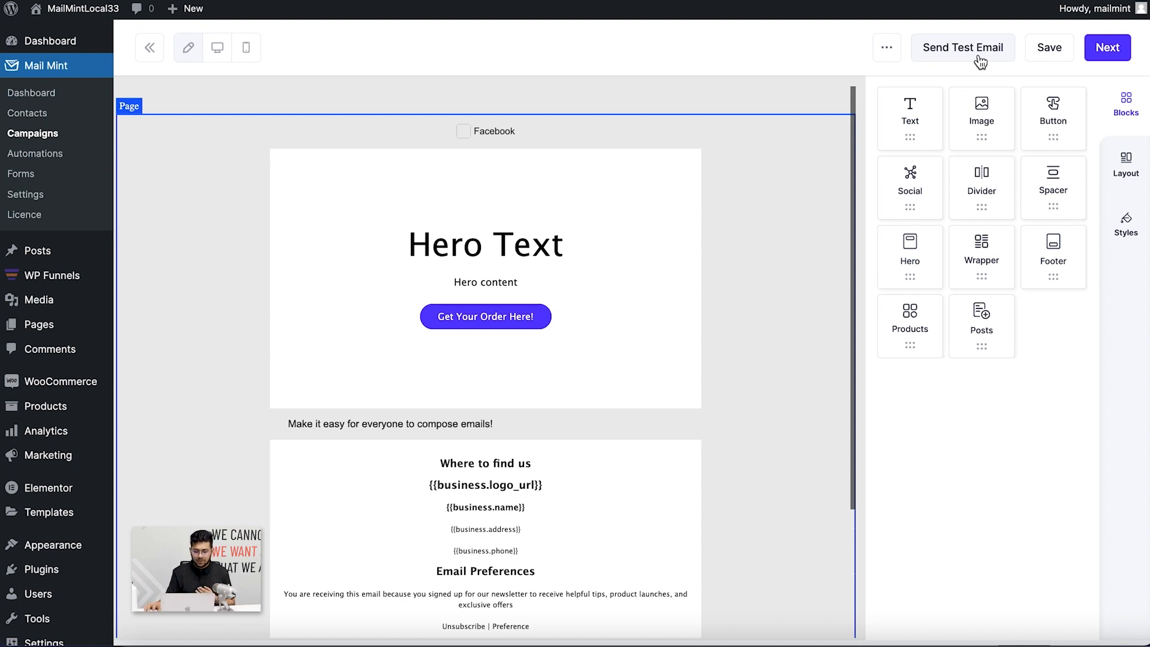
Save the email design and continue to the campaign settings page
click(1045, 52)
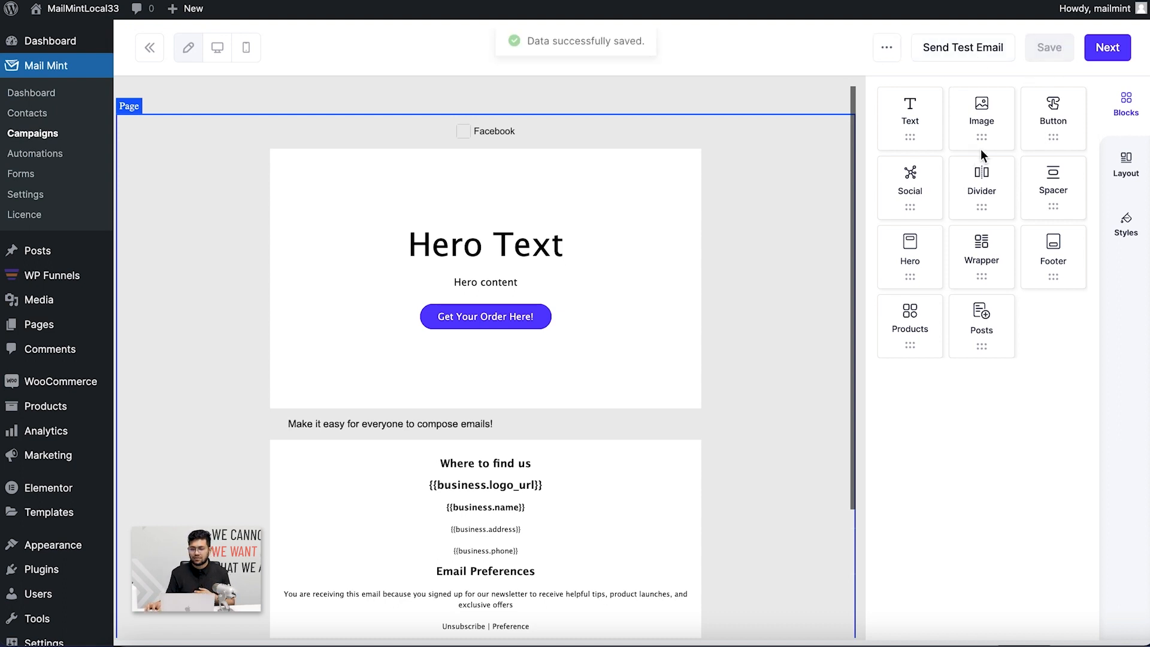
click(1098, 52)
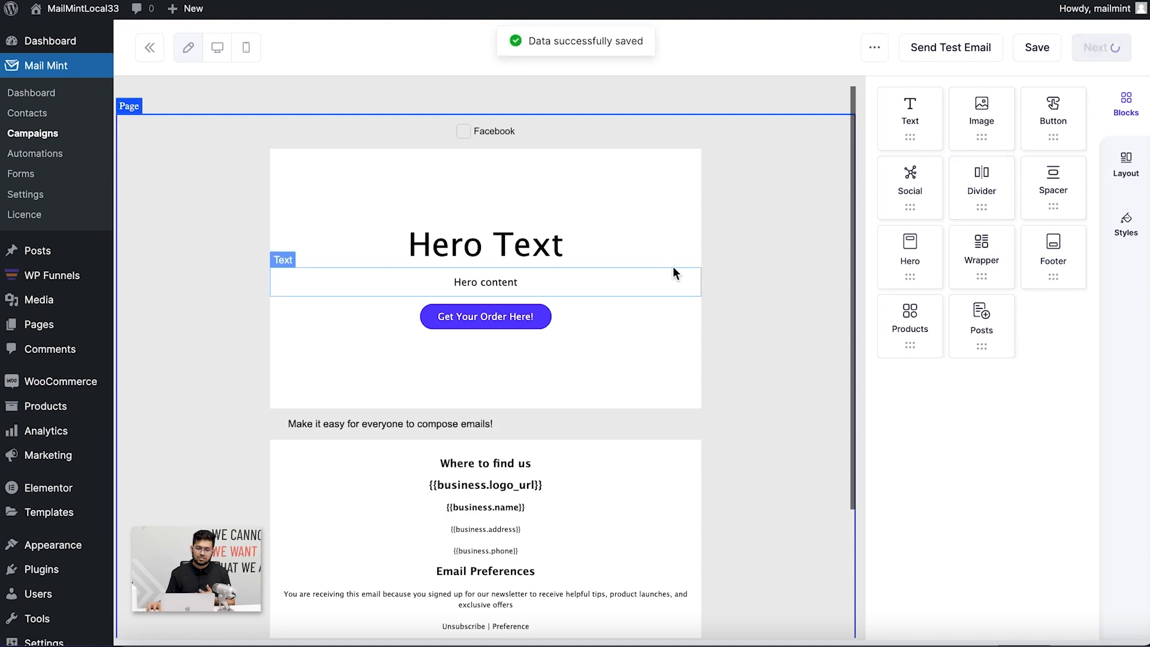
scroll(832, 300, down, 2)
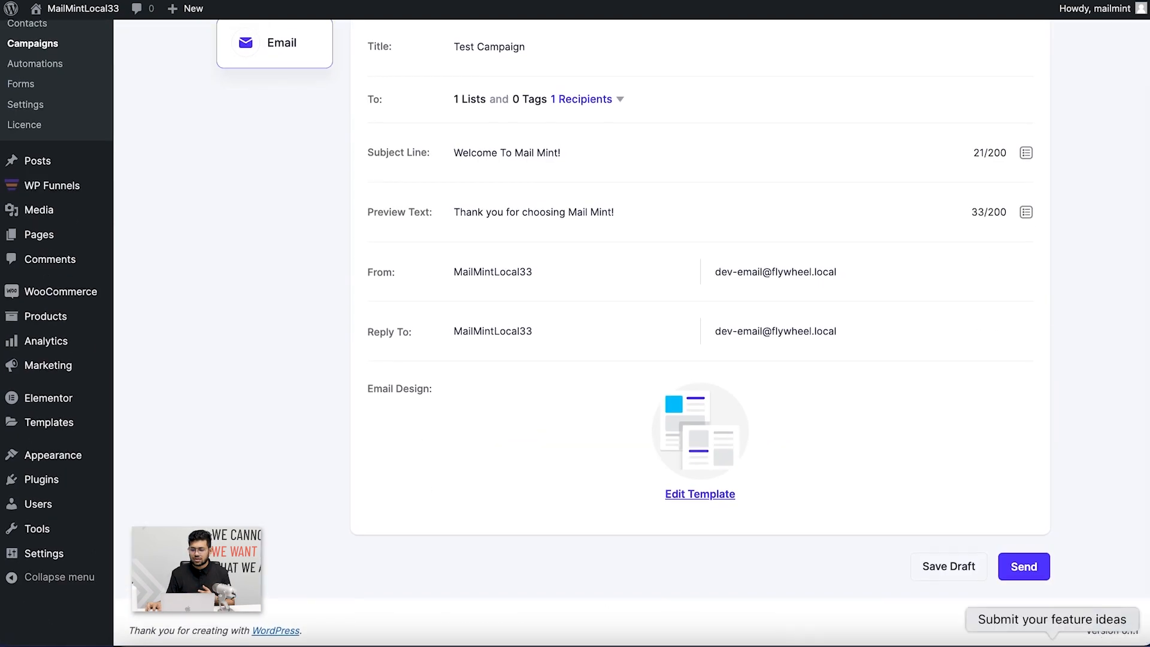
Cancel scheduling the campaign send, return to the Campaigns list, and start another new campaign
click(1018, 566)
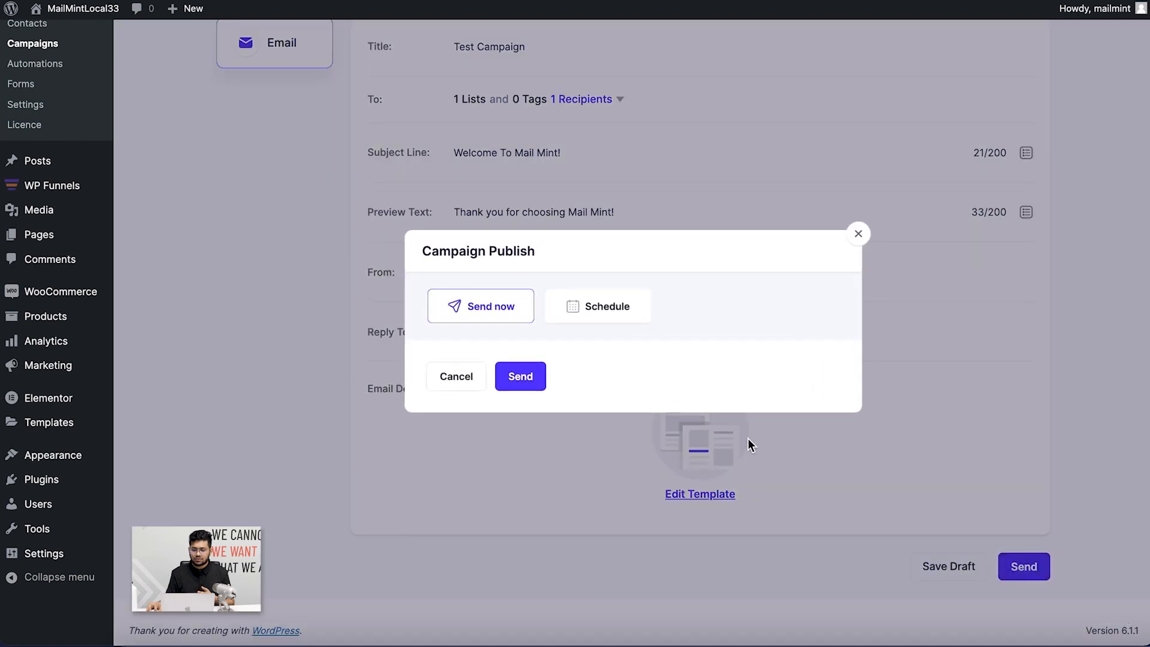
click(579, 312)
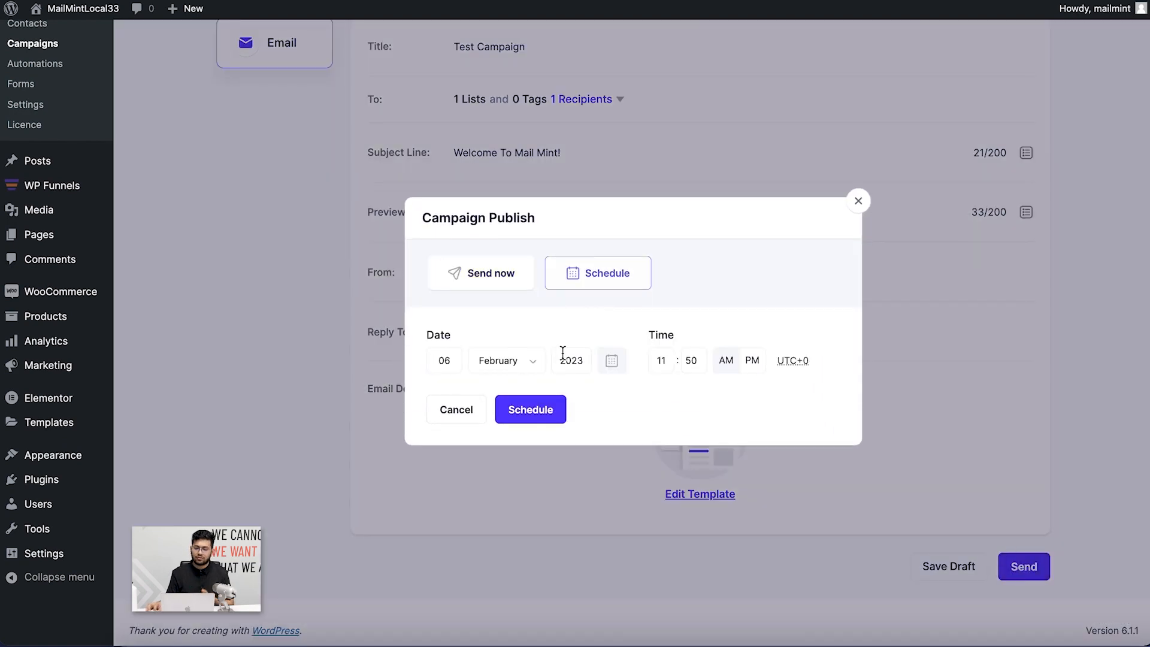
click(859, 202)
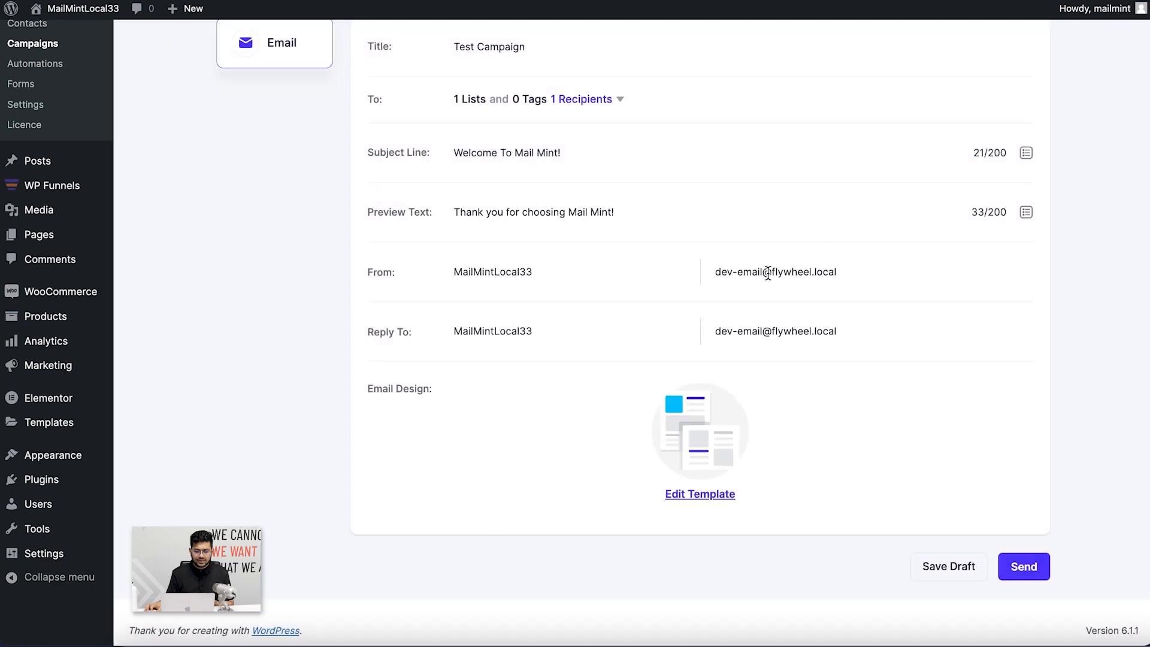
scroll(519, 250, up, 2)
click(276, 57)
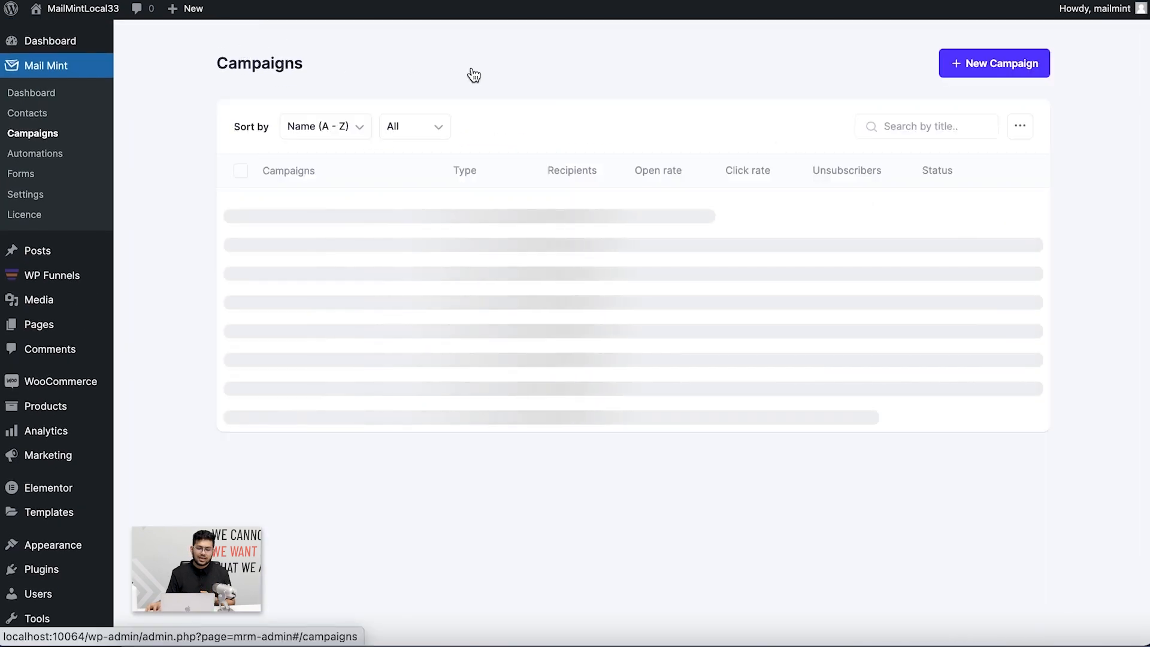
click(970, 72)
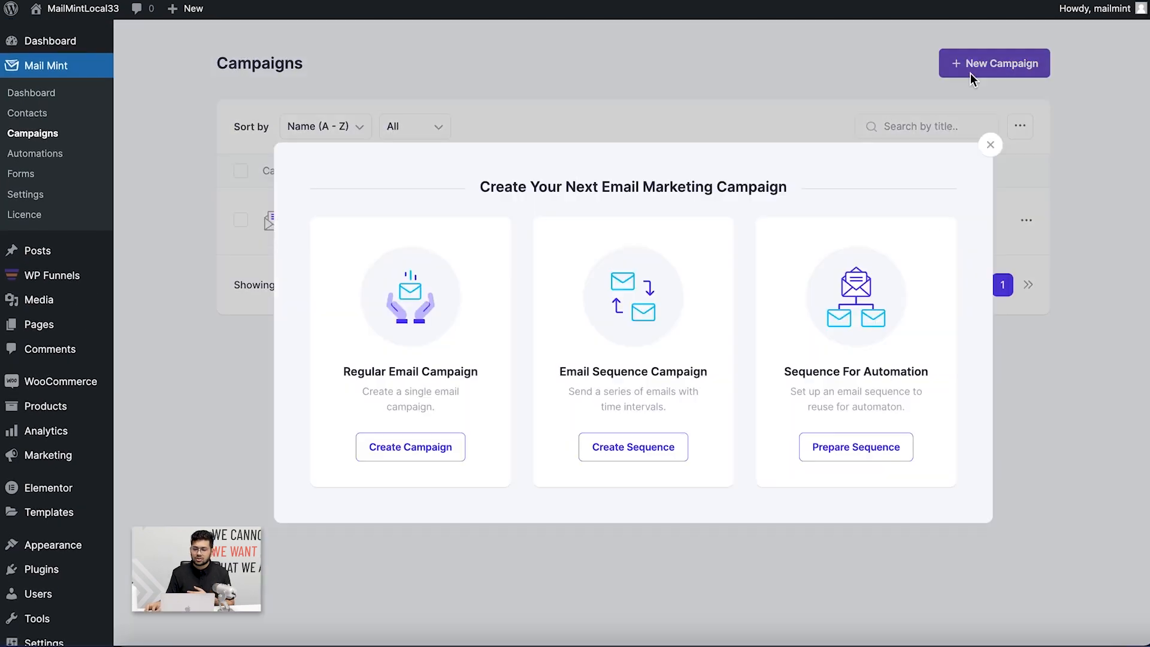
Start an email-sequence campaign and add Email 2 with a 3-day delay
click(663, 449)
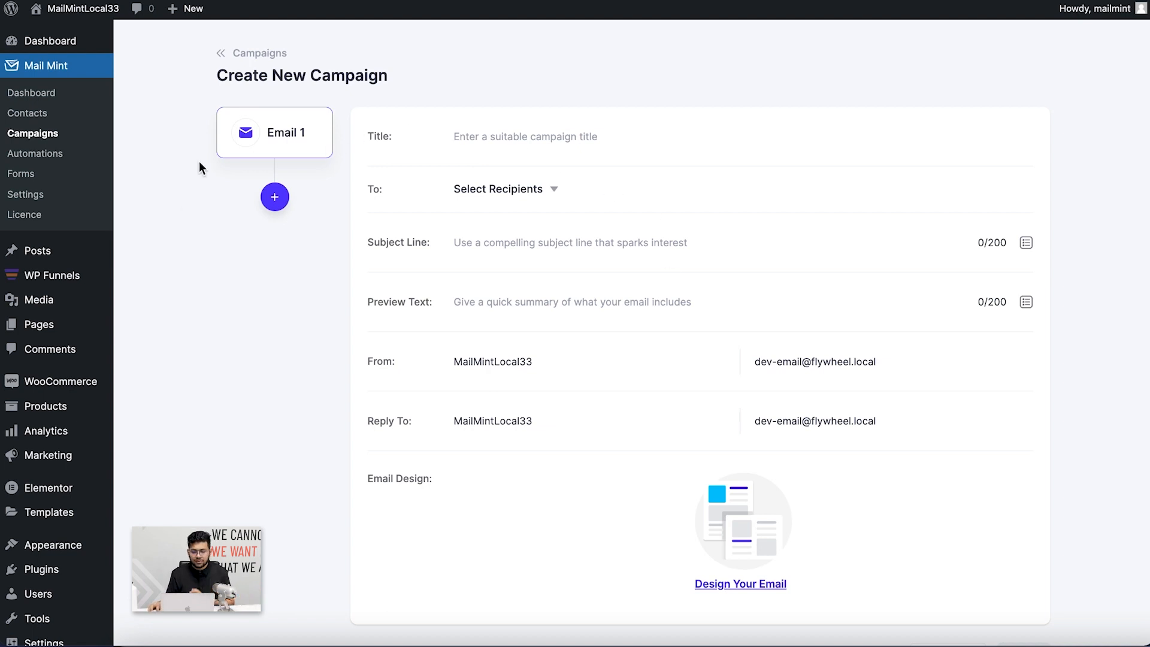
scroll(565, 314, down, 3)
scroll(563, 311, up, 3)
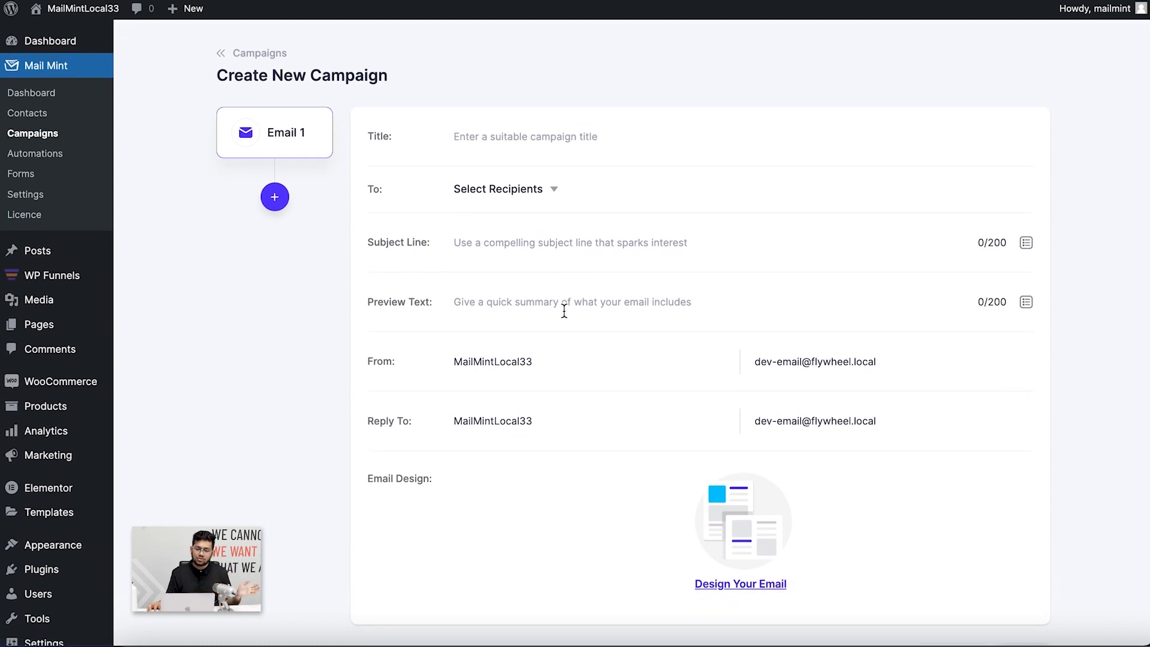
click(285, 203)
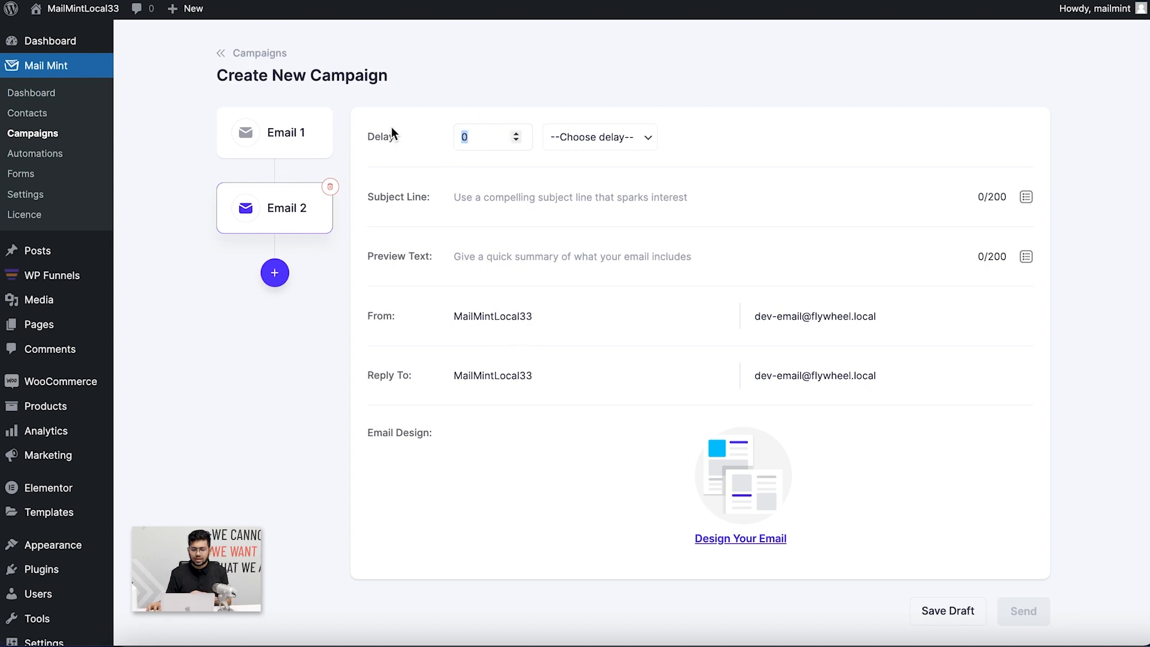
text(3)
click(554, 135)
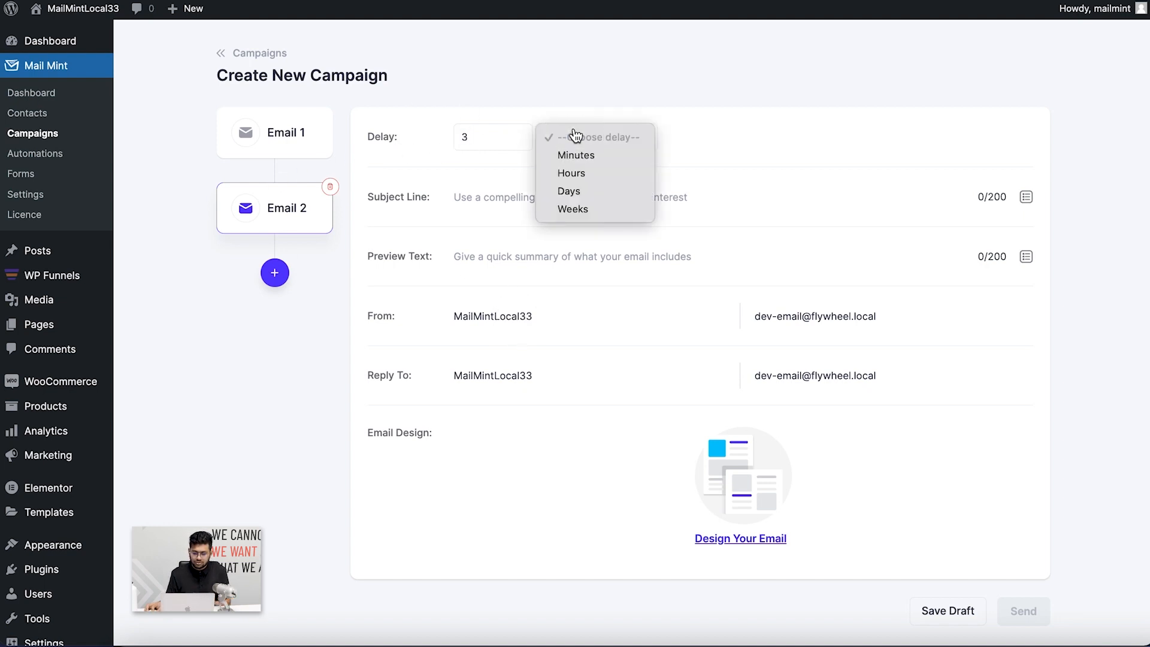
click(590, 190)
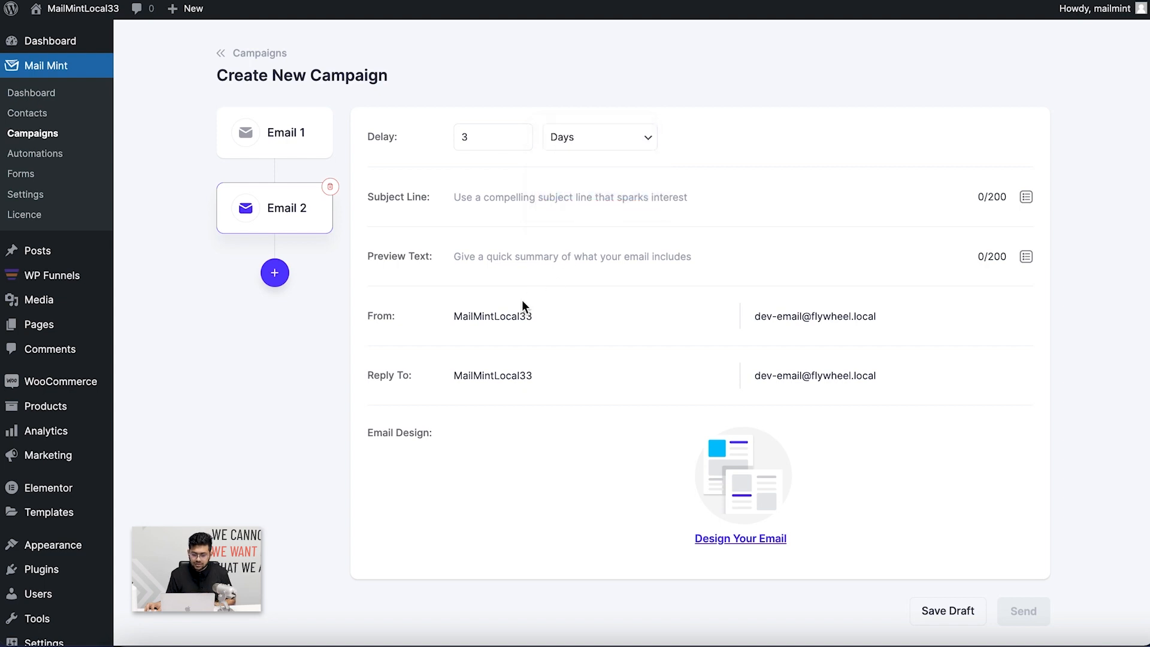
click(272, 134)
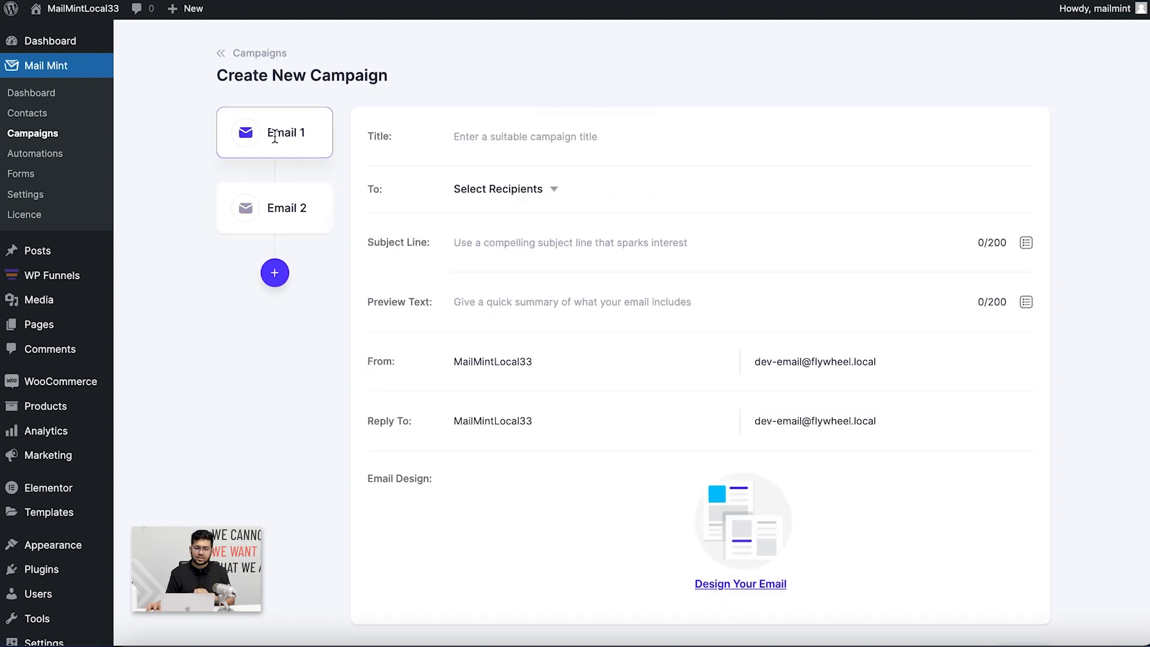
click(283, 208)
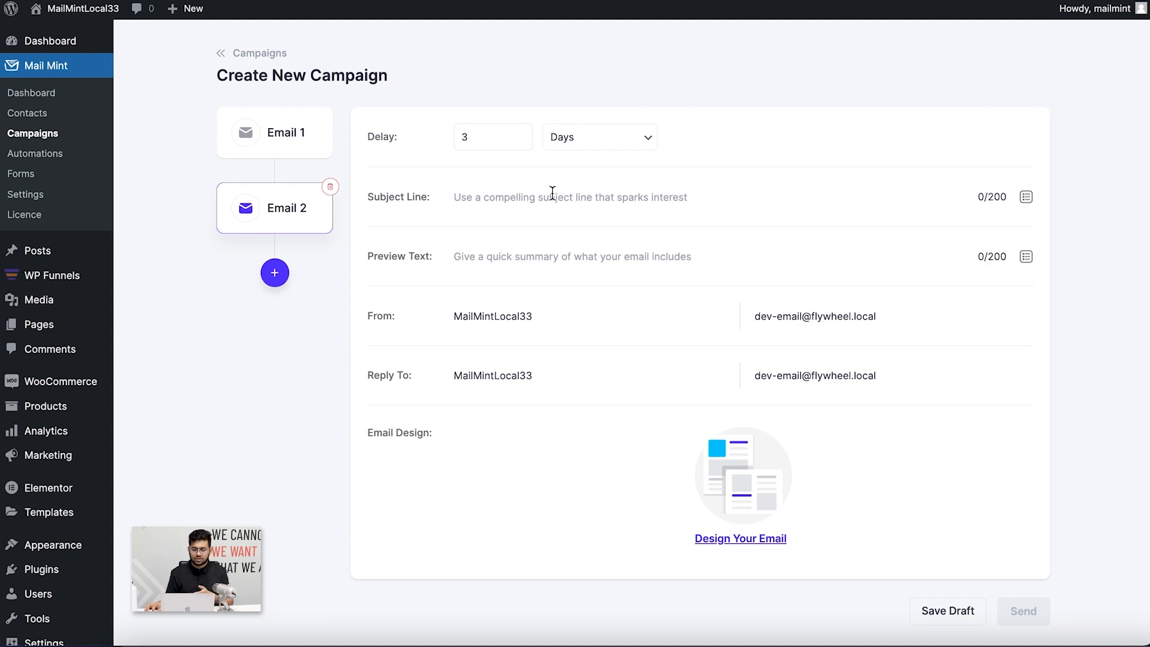
Add Email 3 with a 30-minute delay, then review the earlier emails' delay settings
click(275, 274)
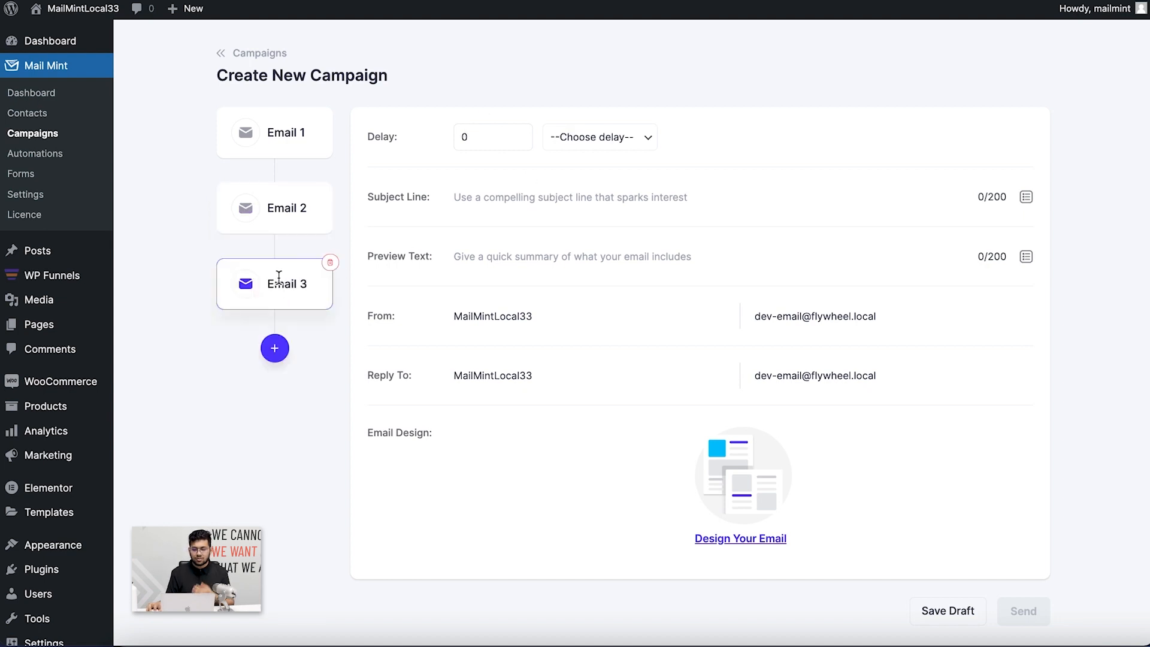
double_click(465, 136)
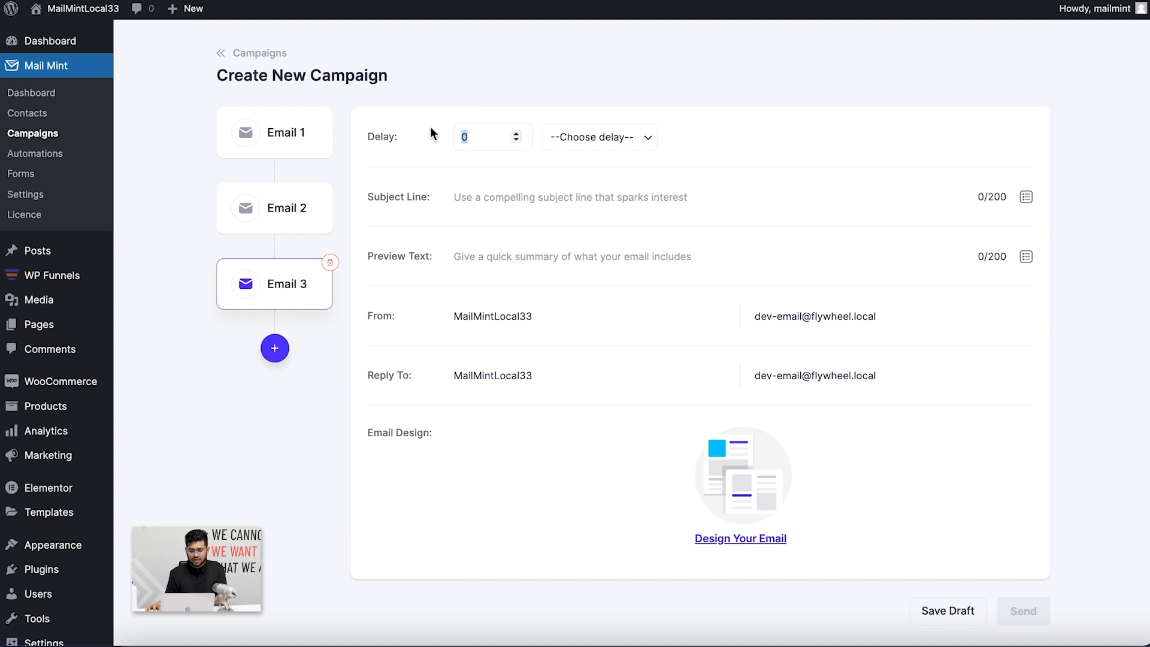
text(30)
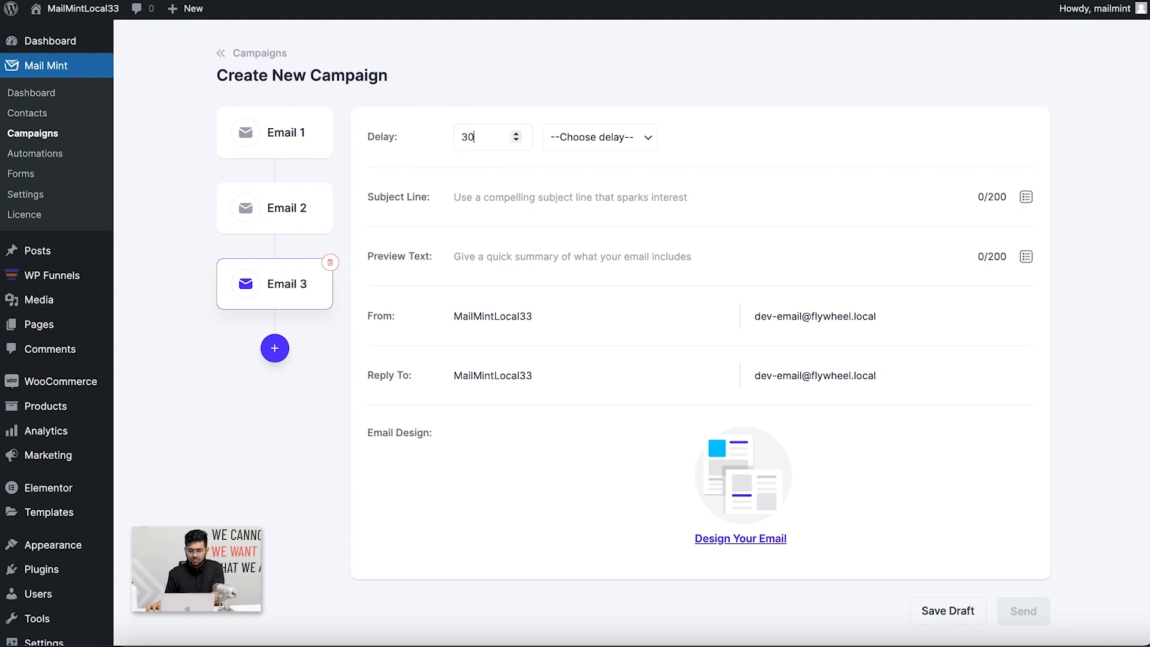
click(622, 138)
click(615, 158)
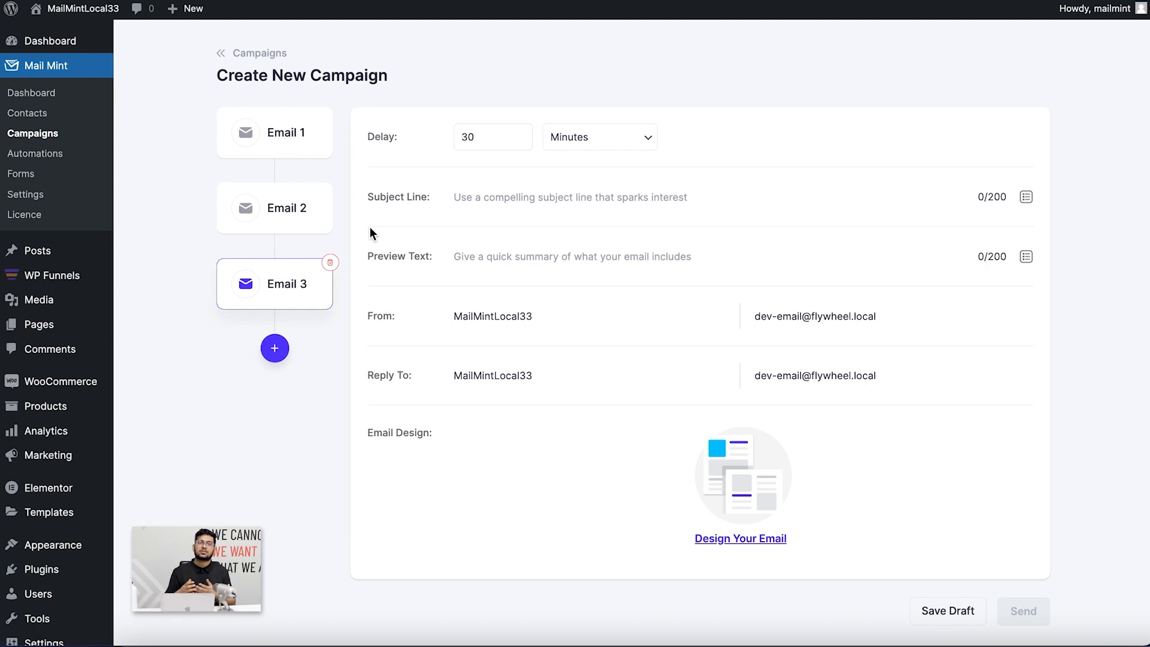
scroll(624, 394, down, 1)
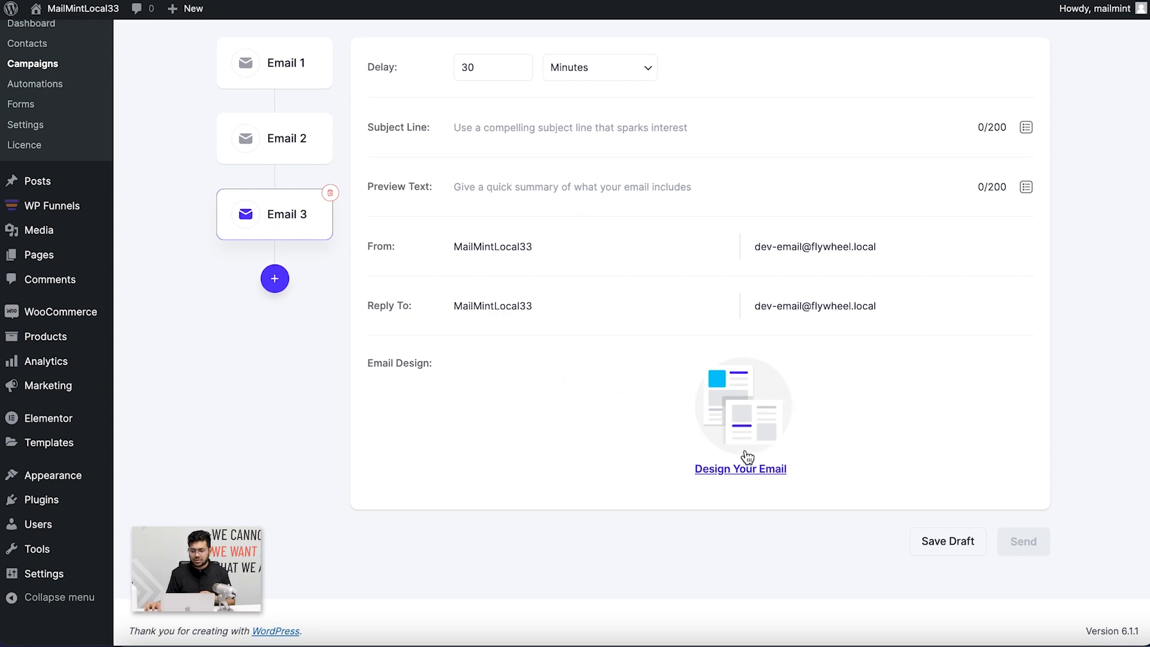
click(296, 141)
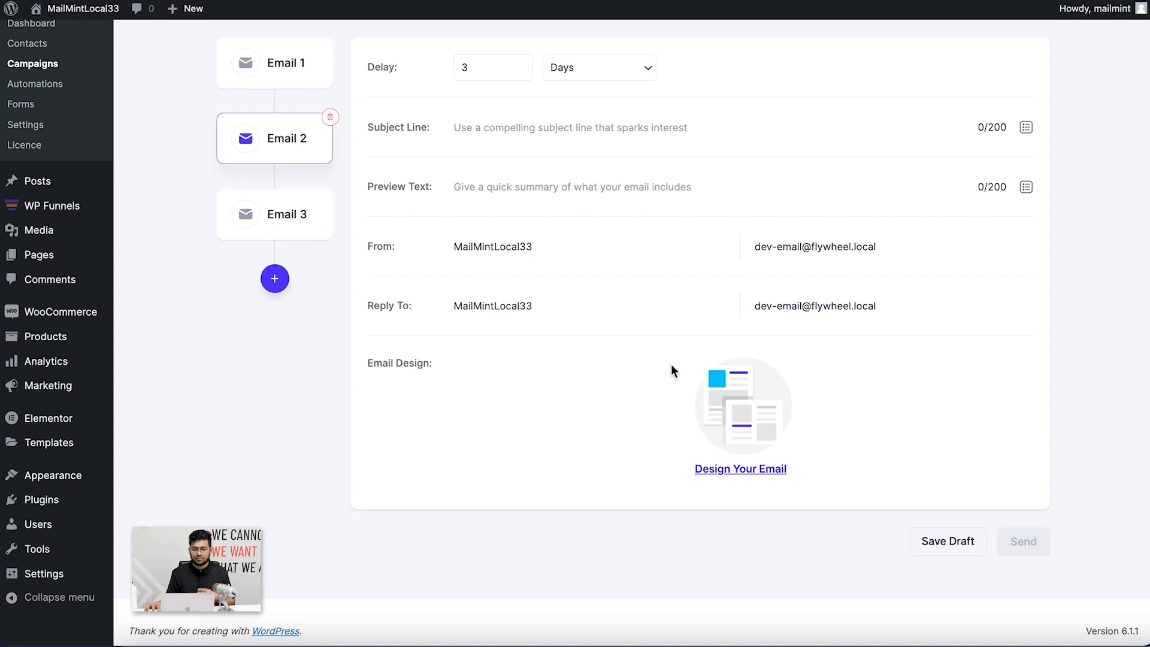
click(279, 60)
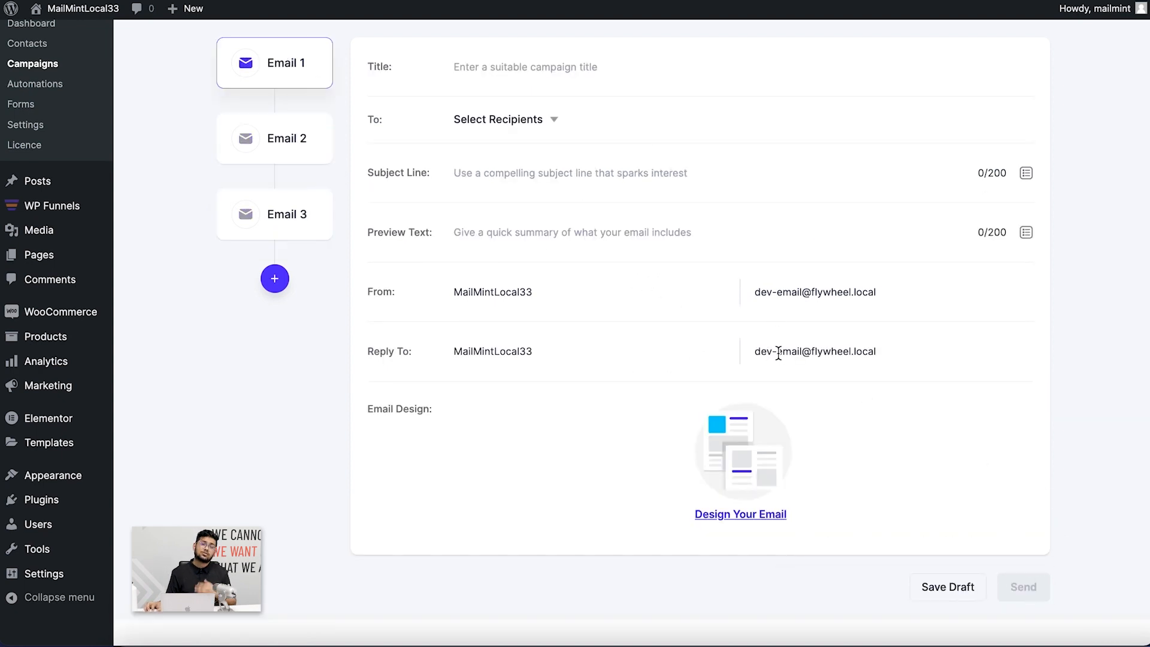
scroll(503, 225, up, 2)
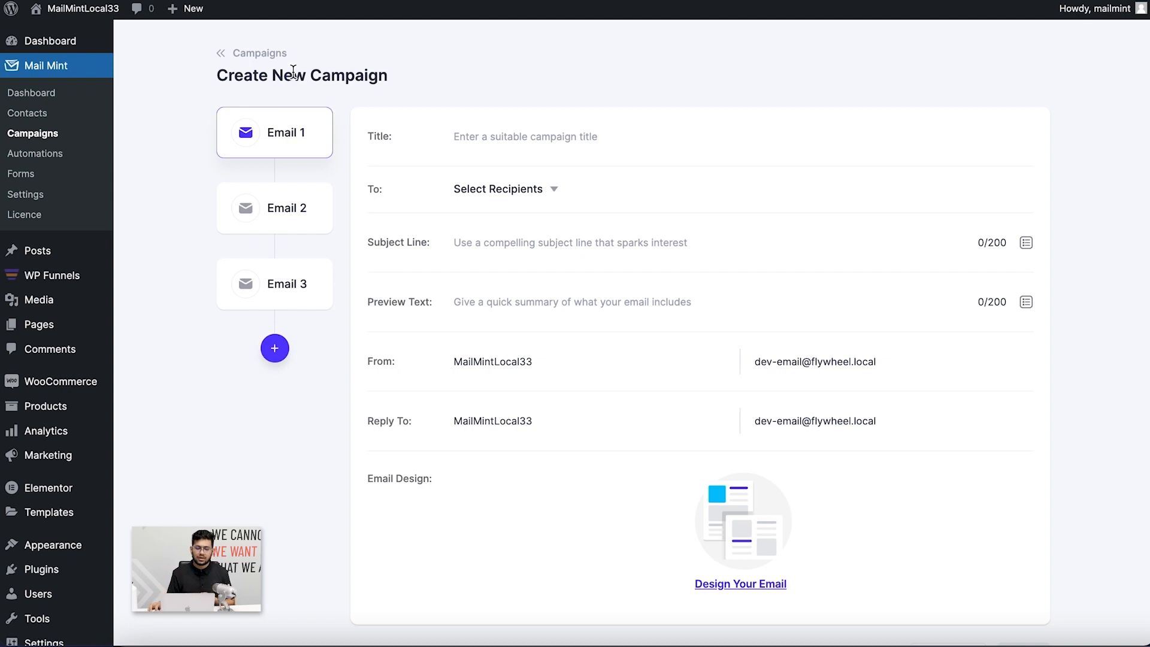
Close the unsaved campaign without saving and go to the Automations list
click(261, 51)
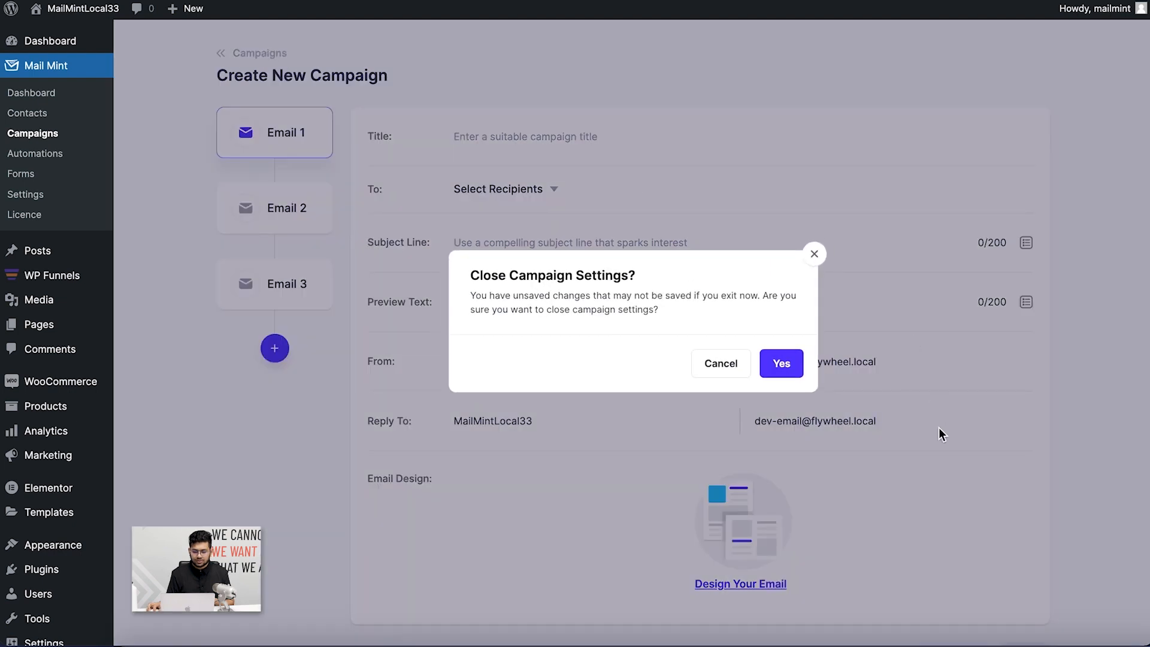
click(784, 370)
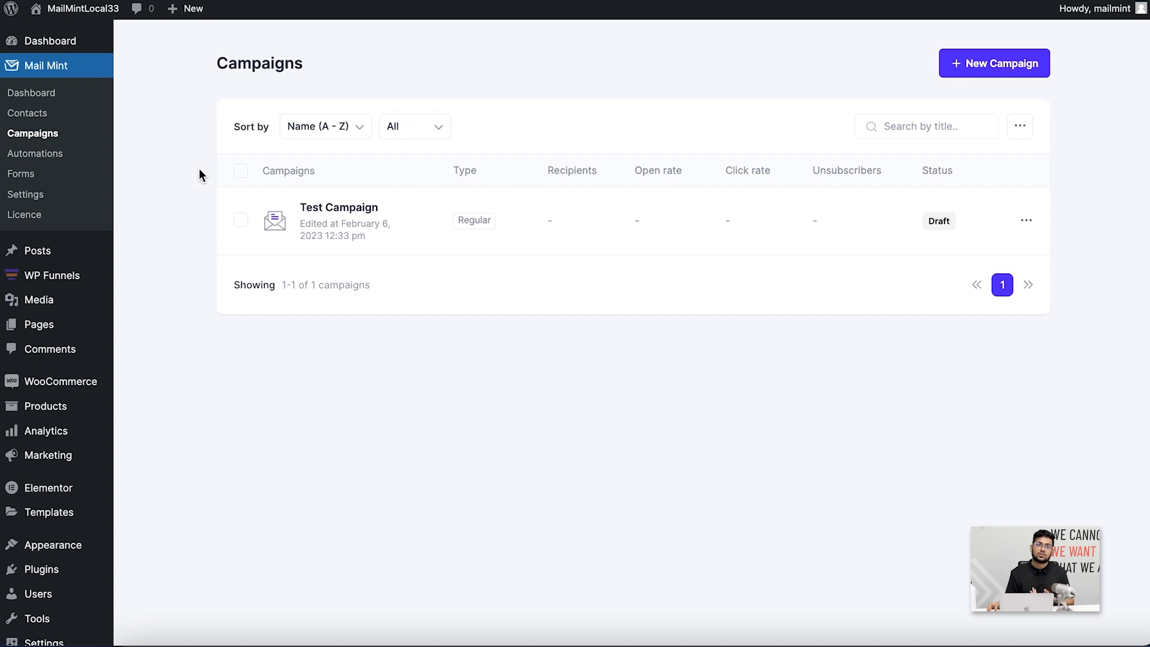
click(35, 154)
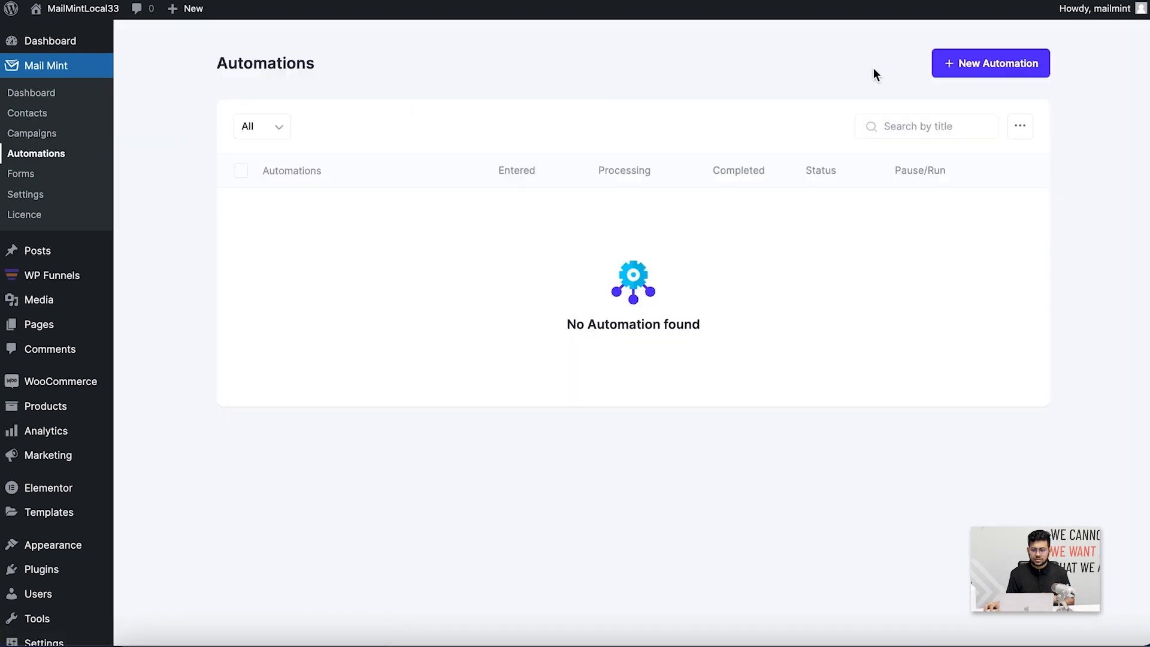
Create a new automation and rename it from Untitled to 'New Login'
click(958, 66)
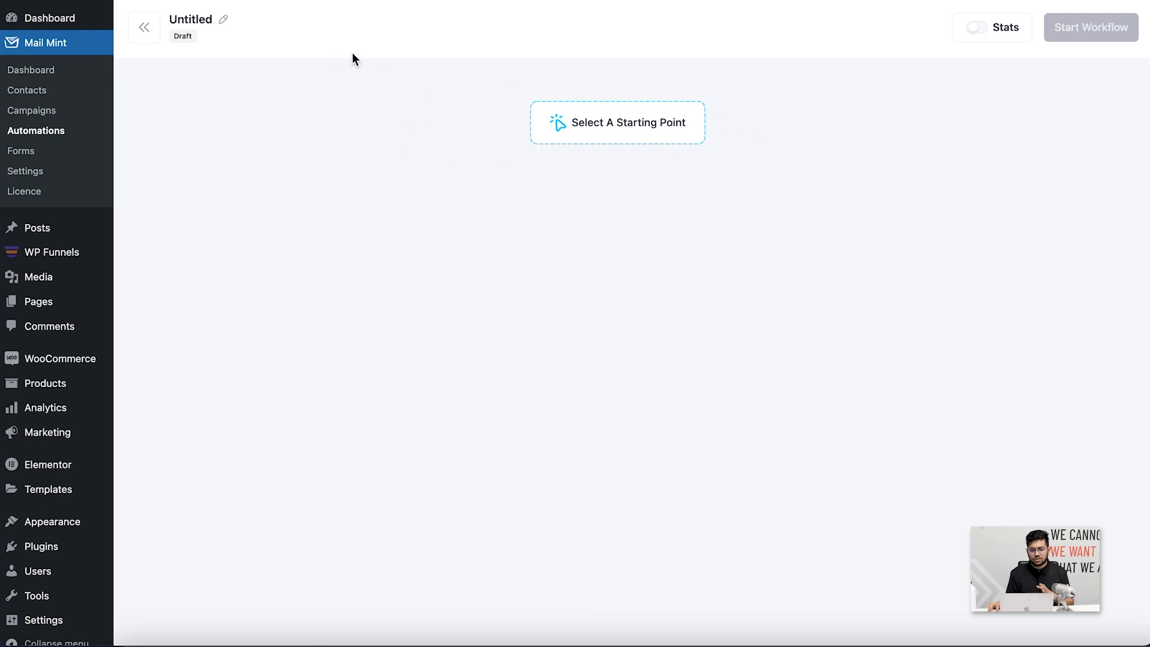
click(223, 20)
double_click(205, 26)
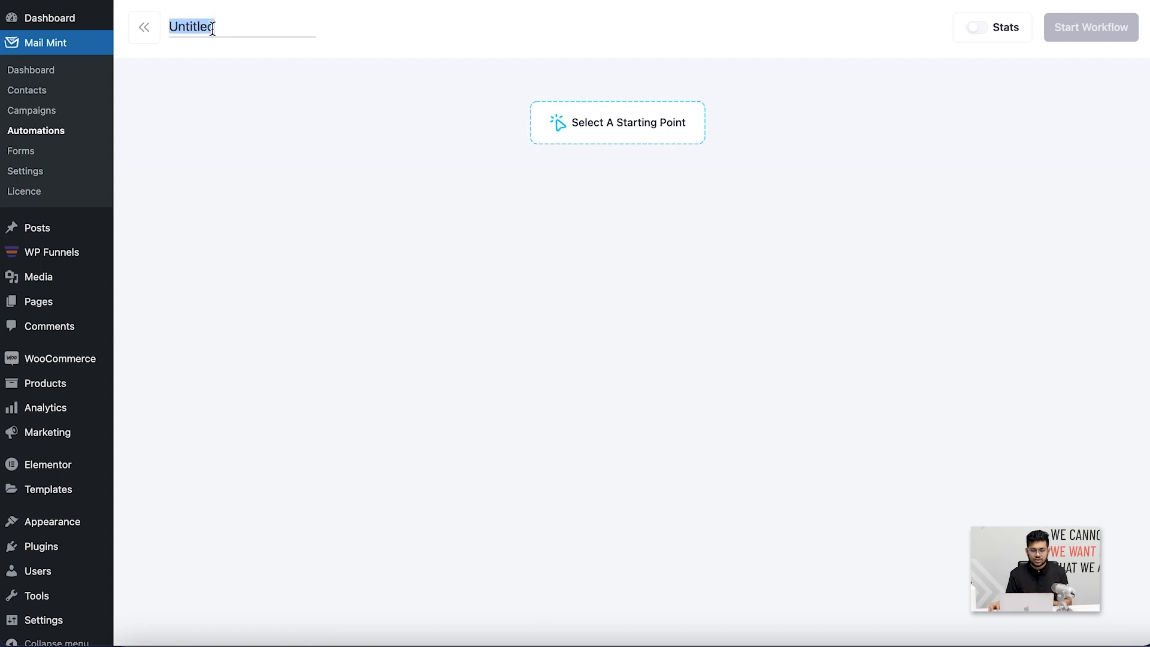
text(NEw)
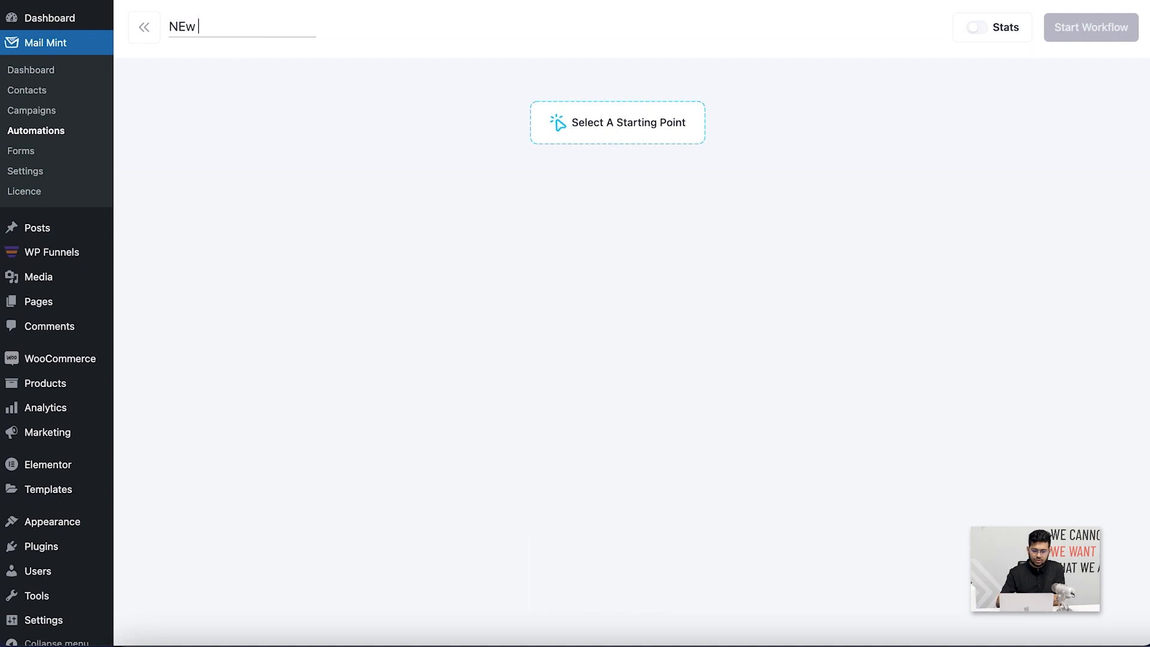
key(BackSpace)
key(BackSpace)
key(BackSpace)
text(ew Login)
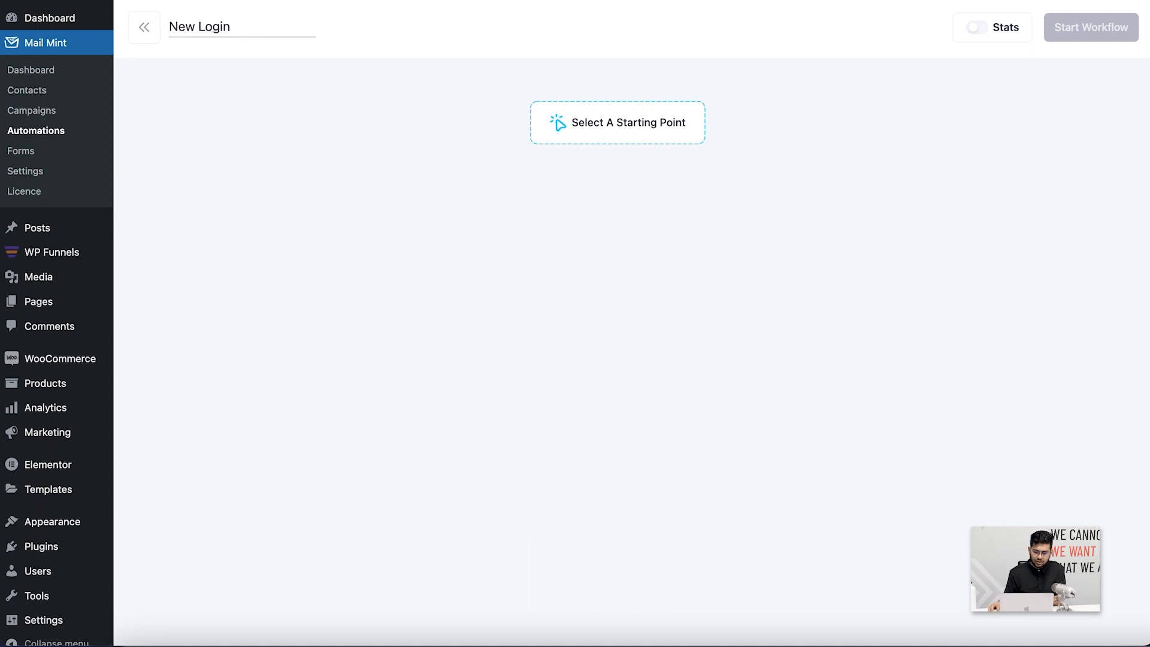
click(350, 133)
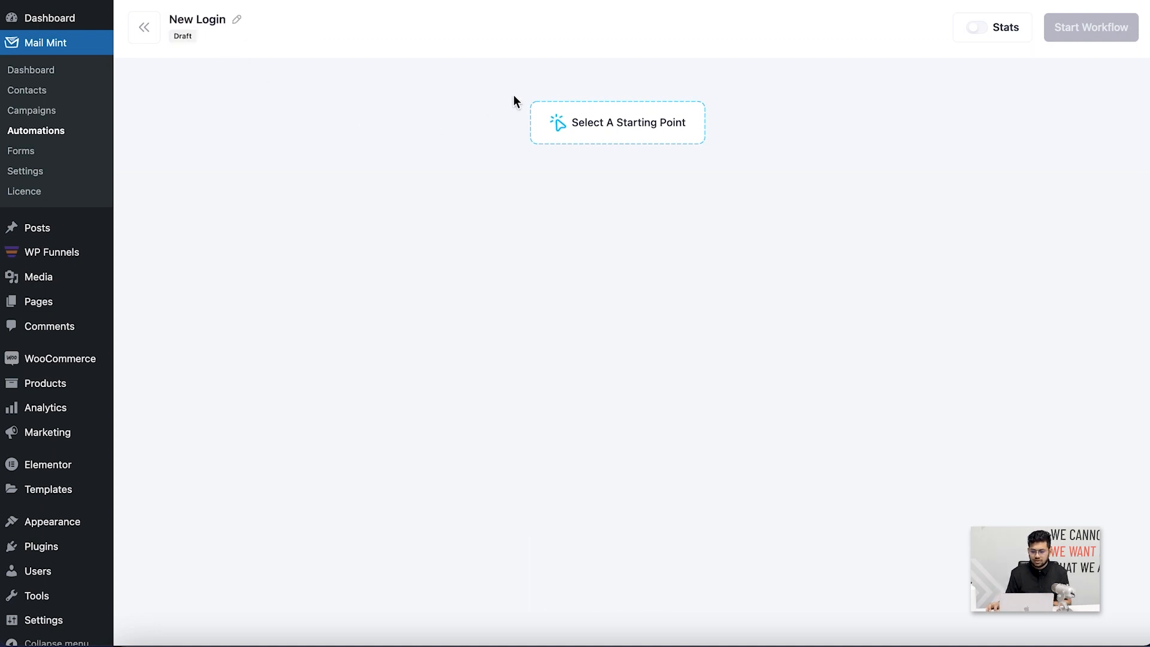
Browse the Mail Mint, WordPress and WooCommerce triggers, then choose List Applied
click(598, 127)
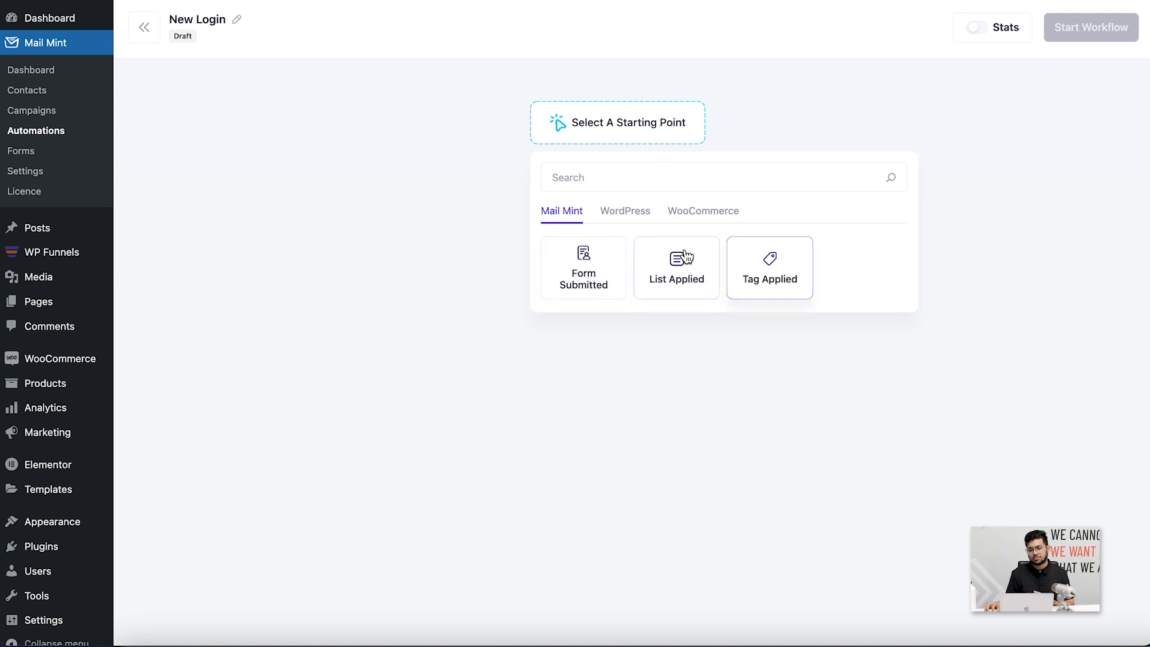
click(641, 212)
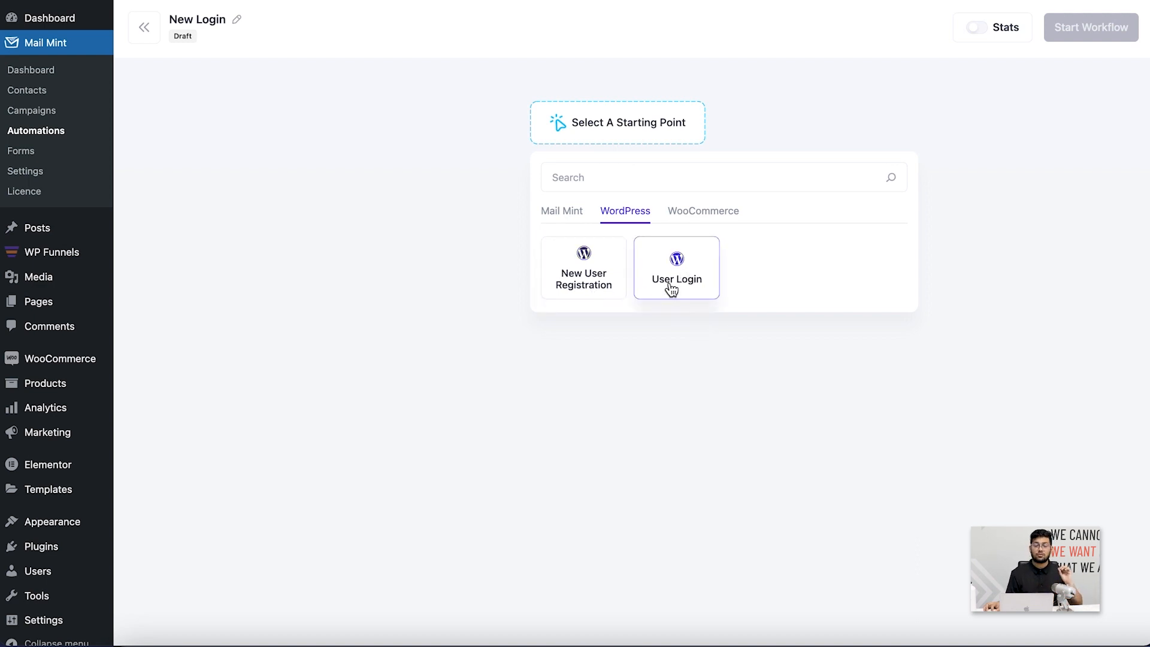
click(698, 222)
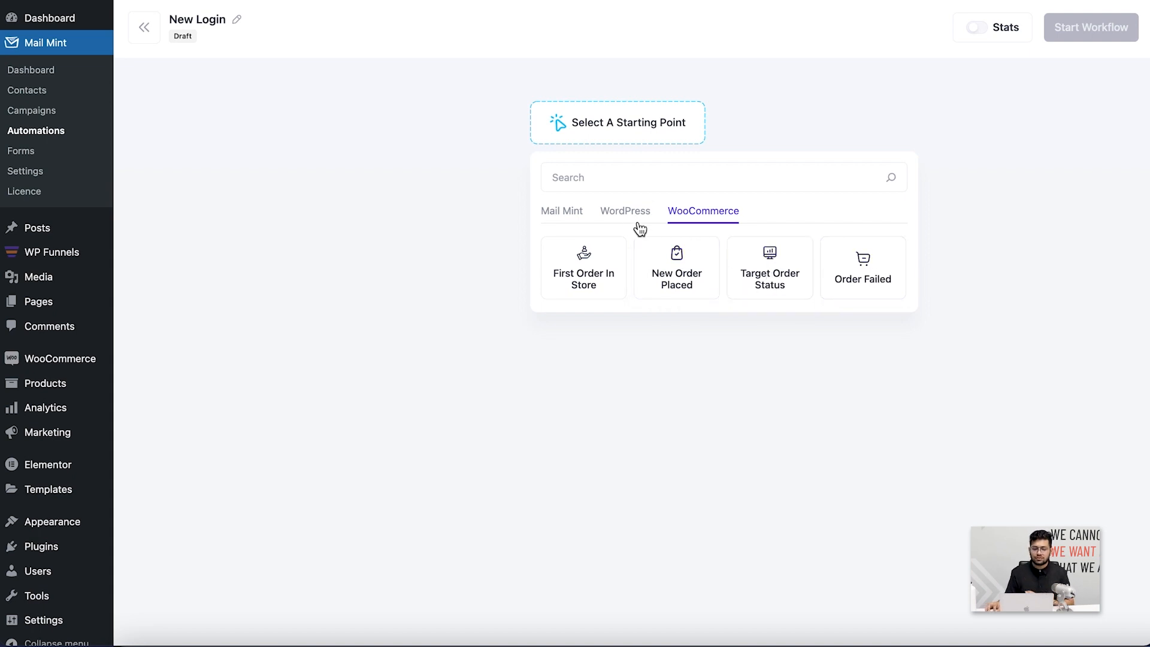
click(566, 216)
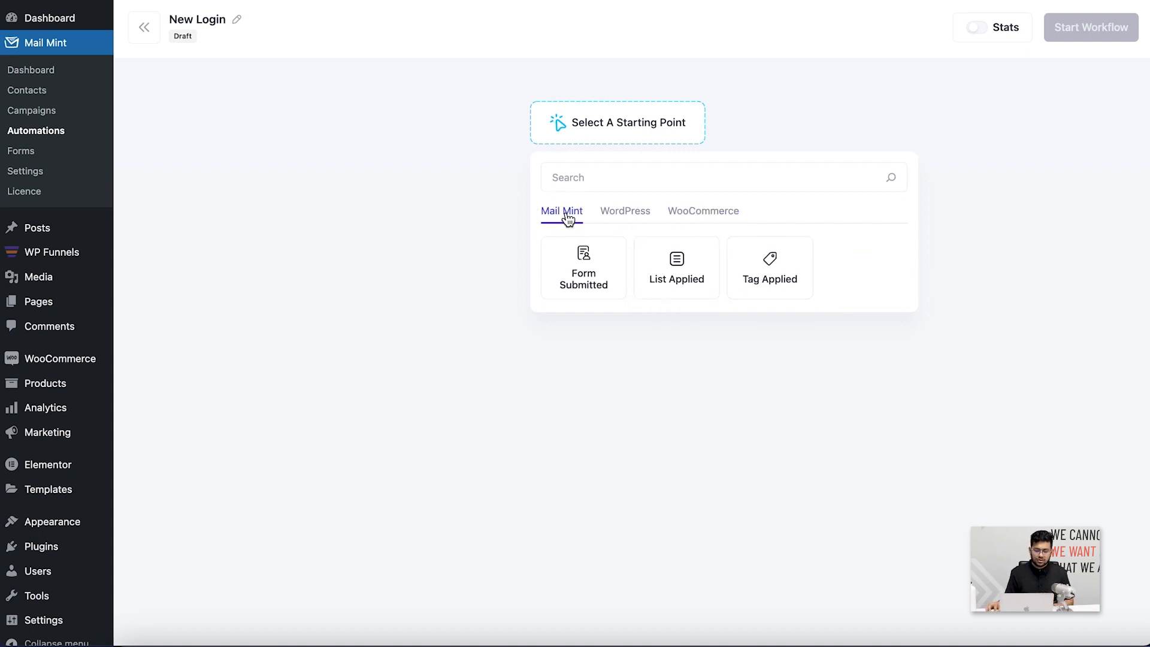
click(689, 271)
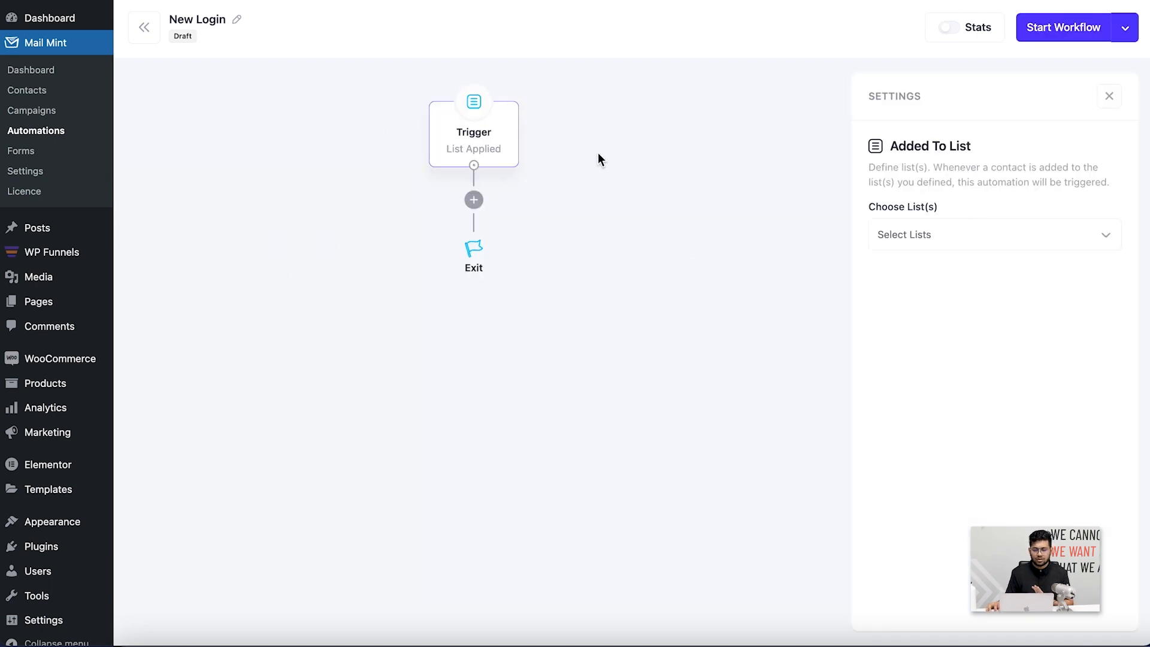
Choose the Test list for the List Applied trigger and bring up the next-step actions
click(1030, 236)
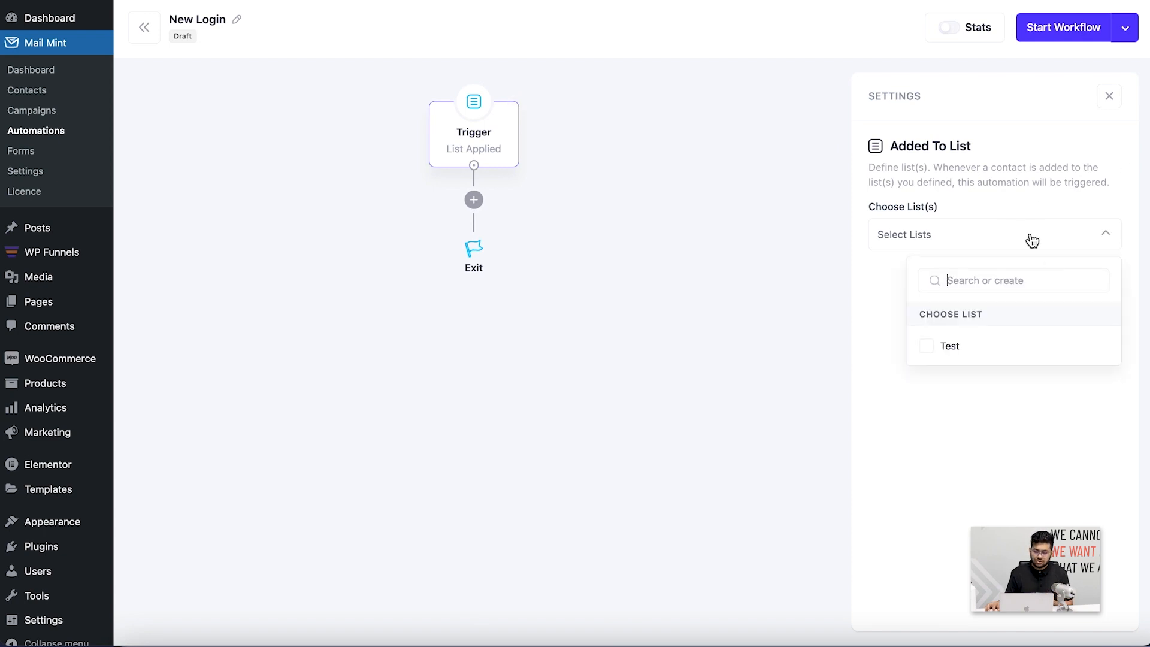
click(939, 355)
click(973, 397)
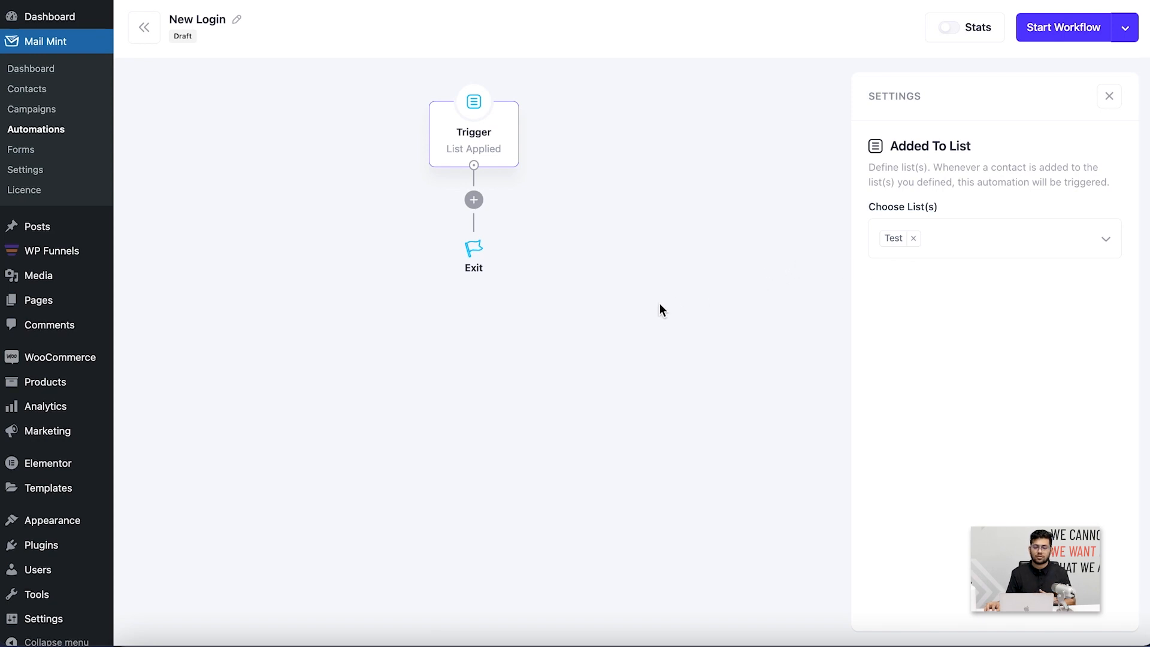
click(473, 200)
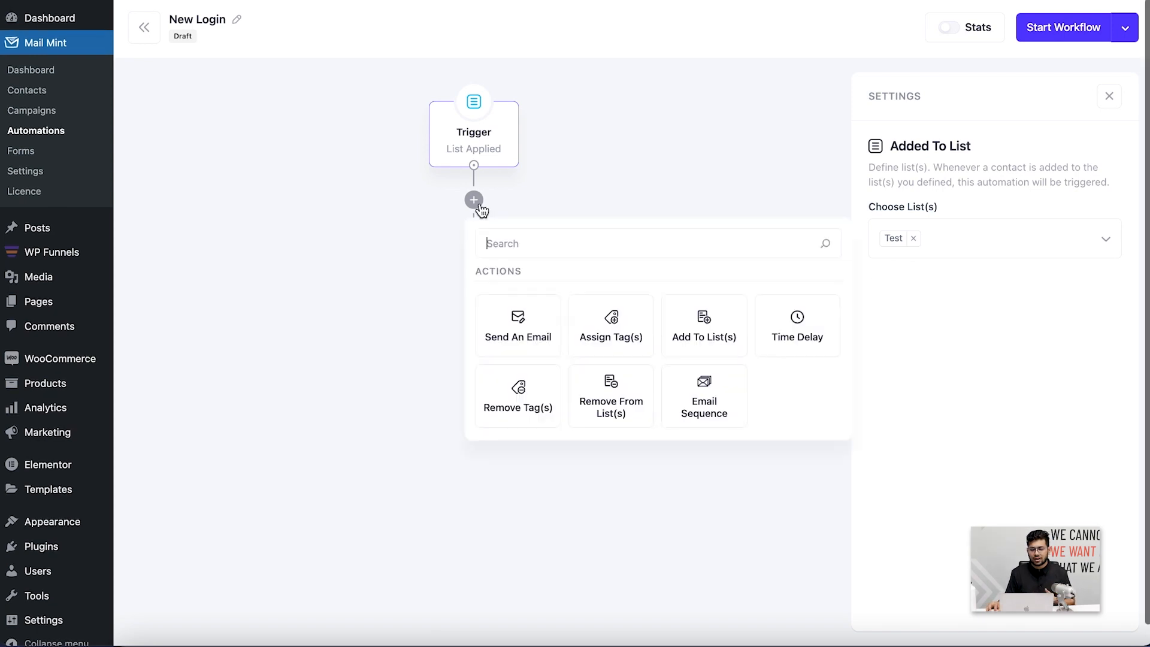
Add a Send An Email step followed by a 1-minute Time Delay
click(534, 329)
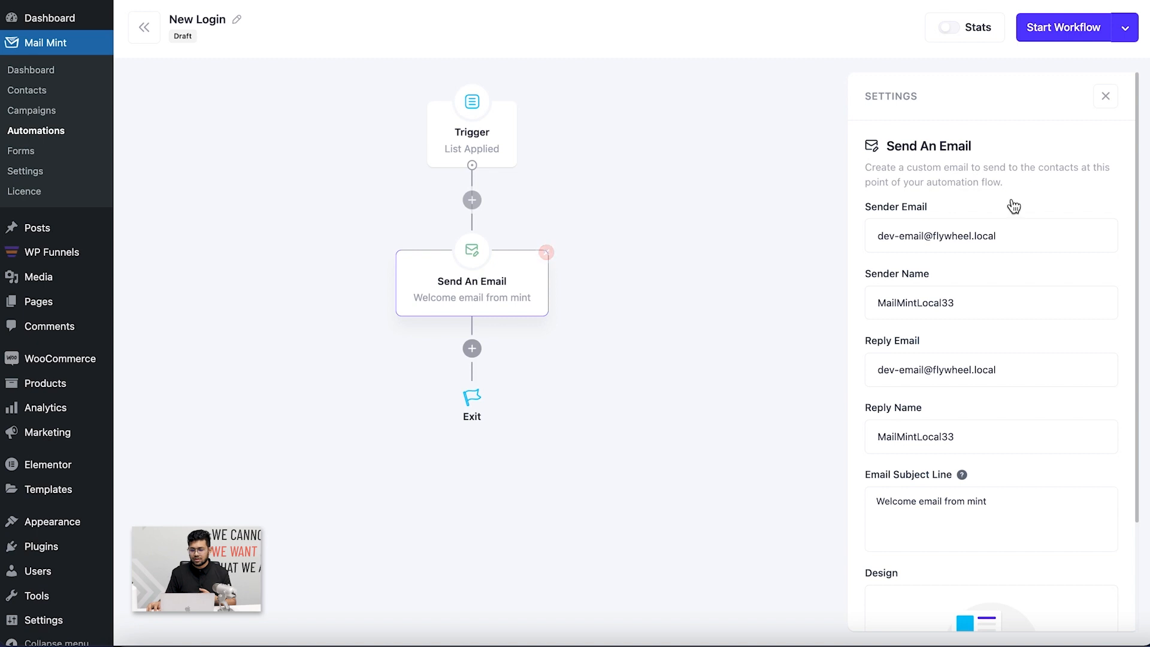
scroll(1013, 249, down, 3)
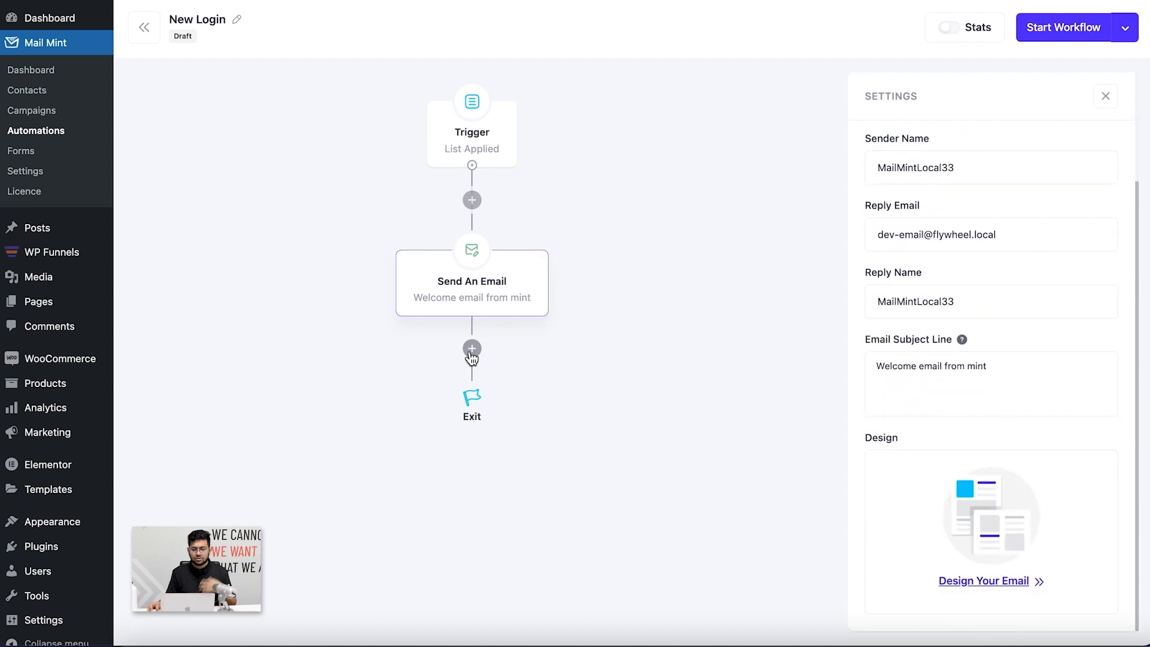
click(471, 349)
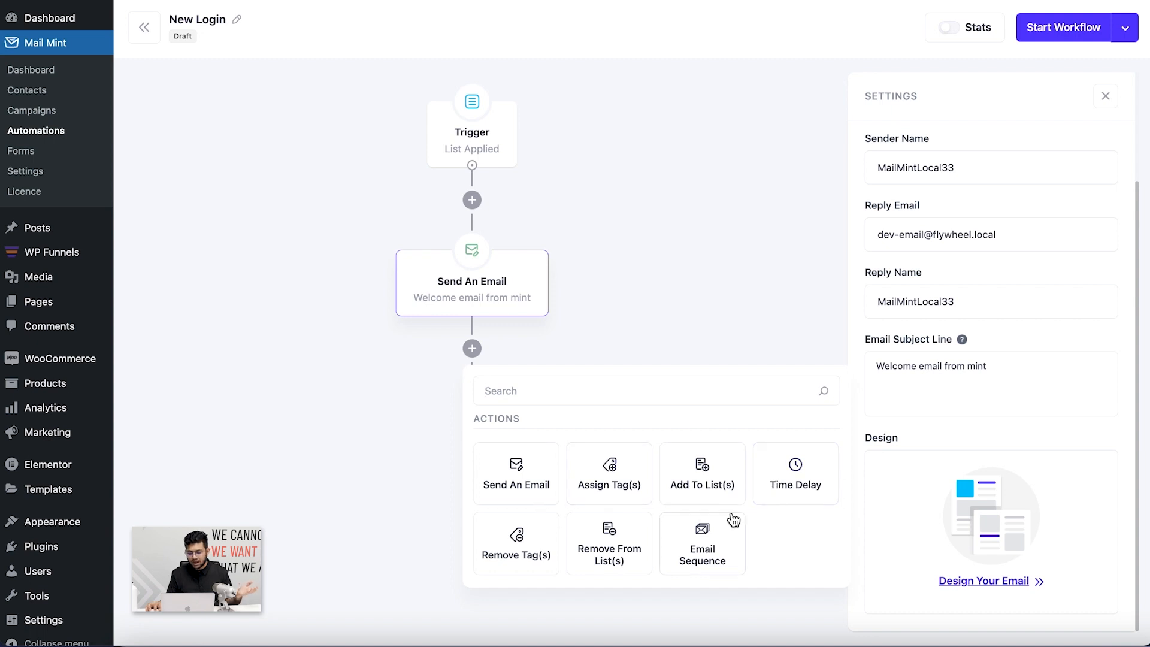
click(781, 490)
click(473, 497)
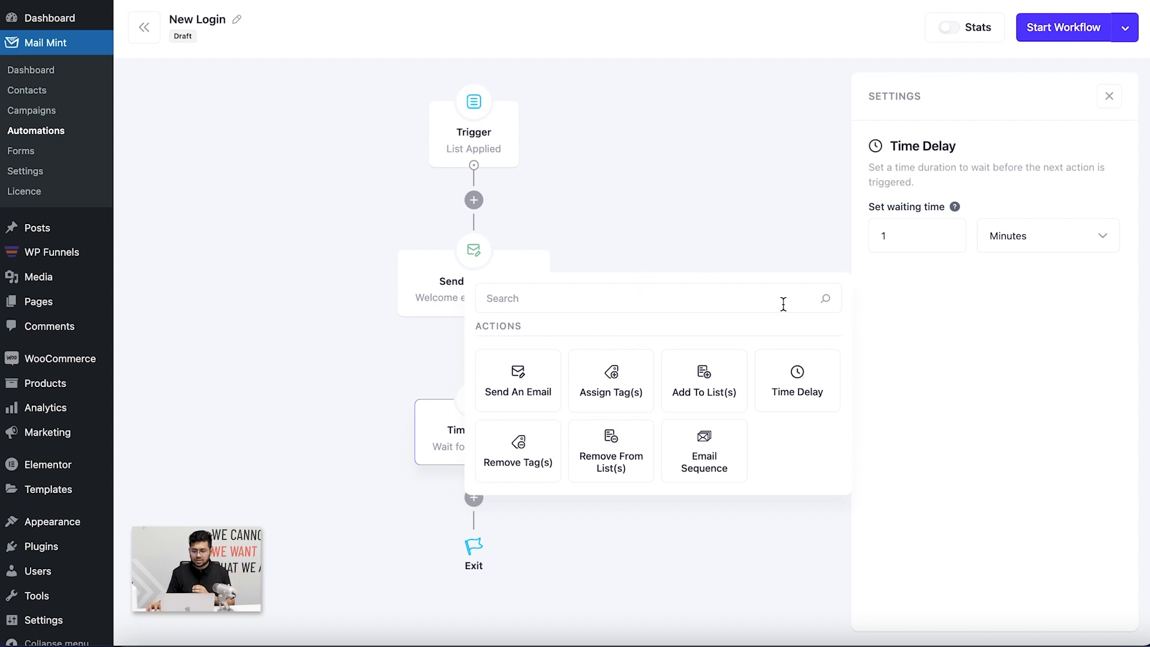
click(485, 506)
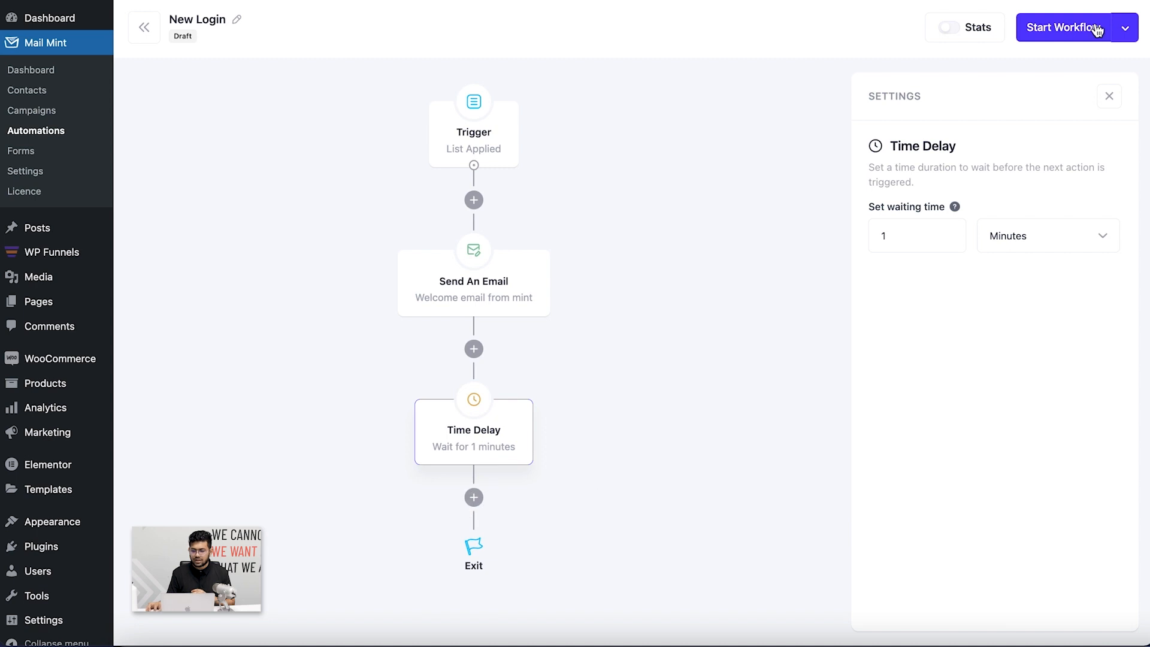
Activate New Login, pause it in the automations list, then go to Forms
click(1041, 34)
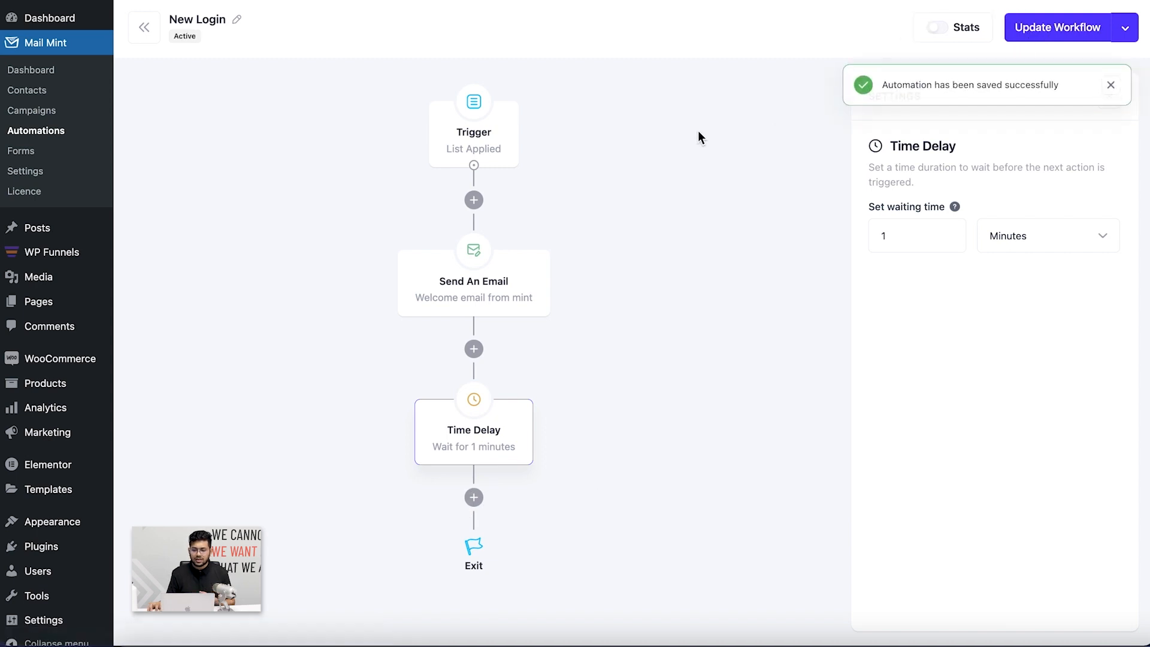
click(145, 27)
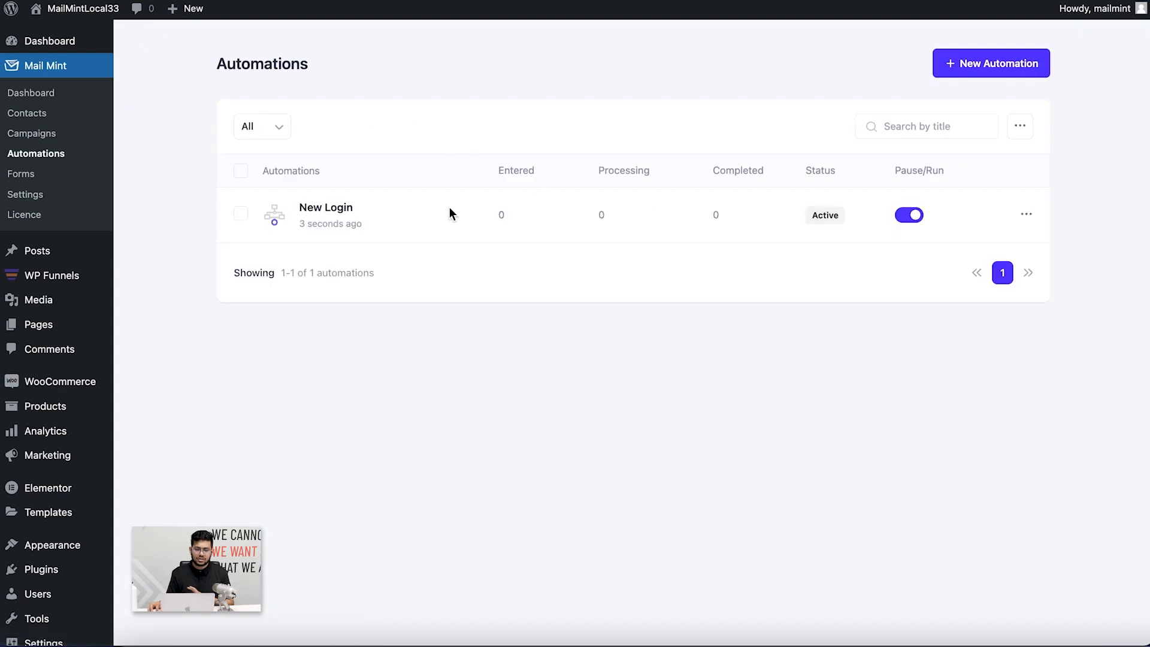
click(907, 217)
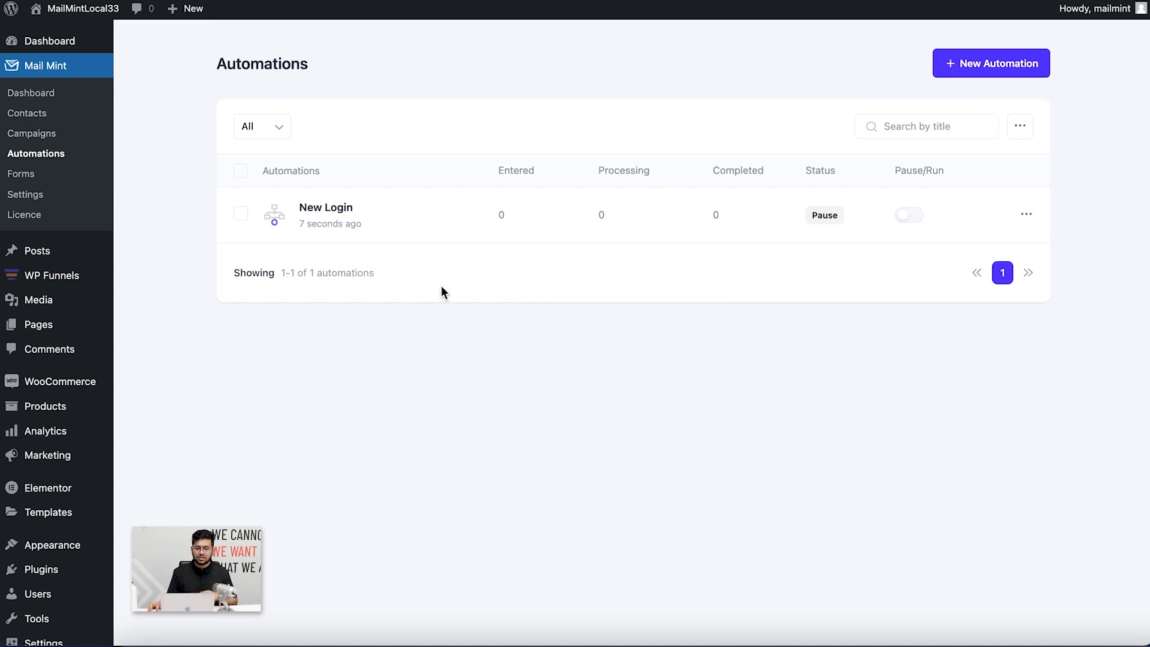
click(18, 175)
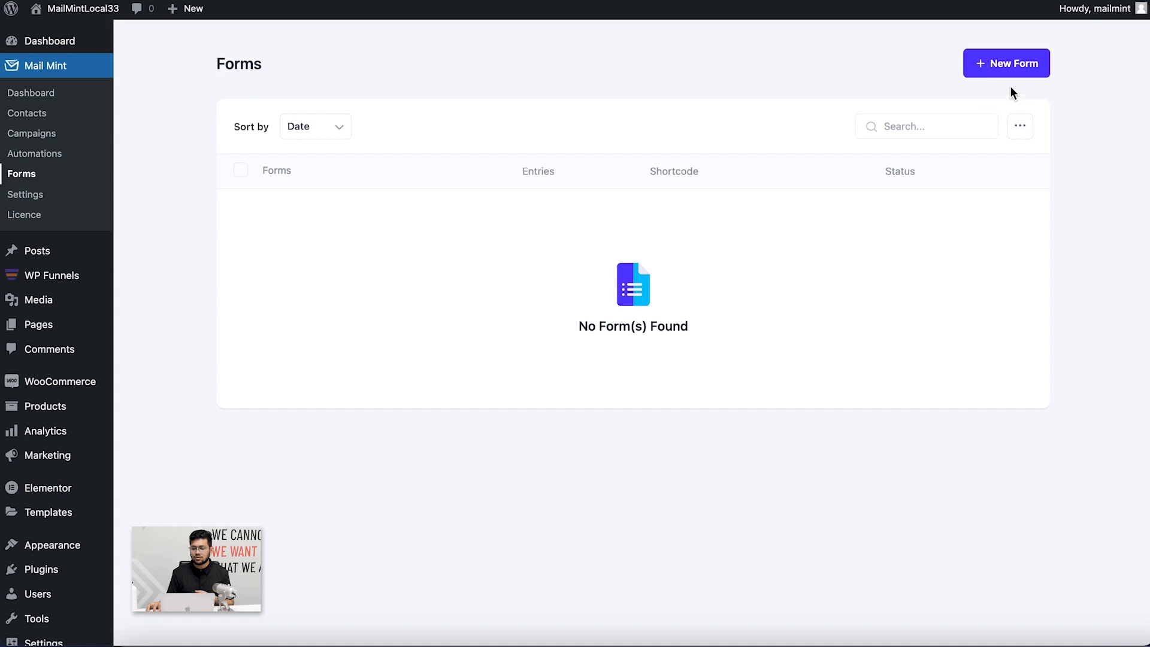
Begin a new form using Start From Scratch in the template gallery
click(993, 73)
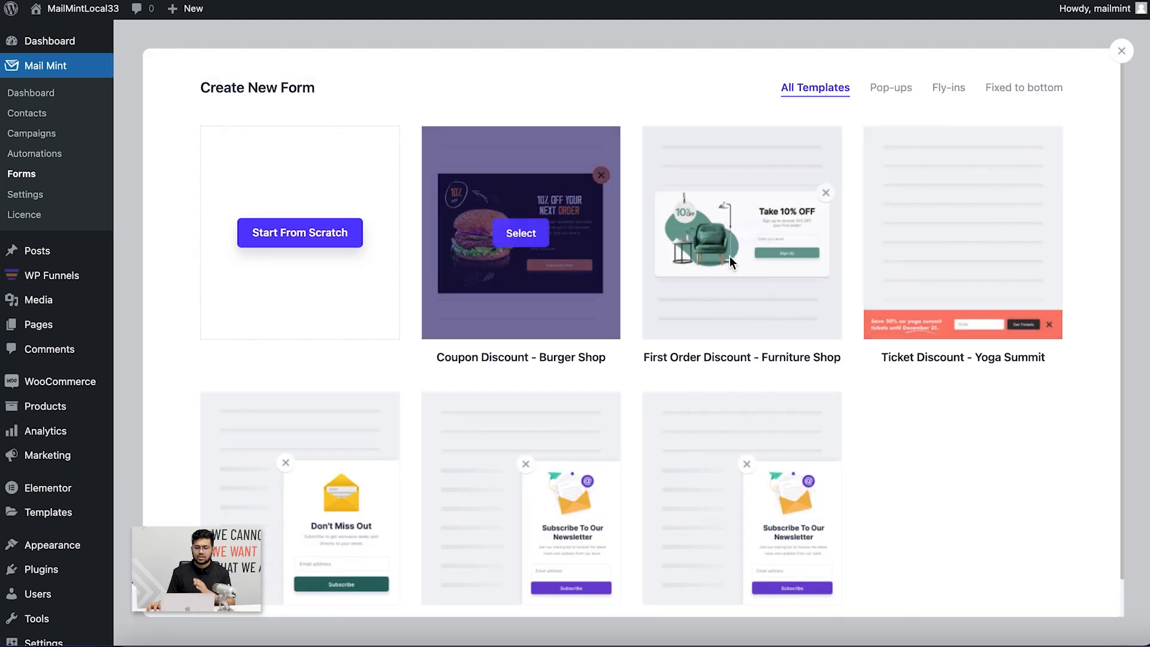
scroll(771, 379, down, 1)
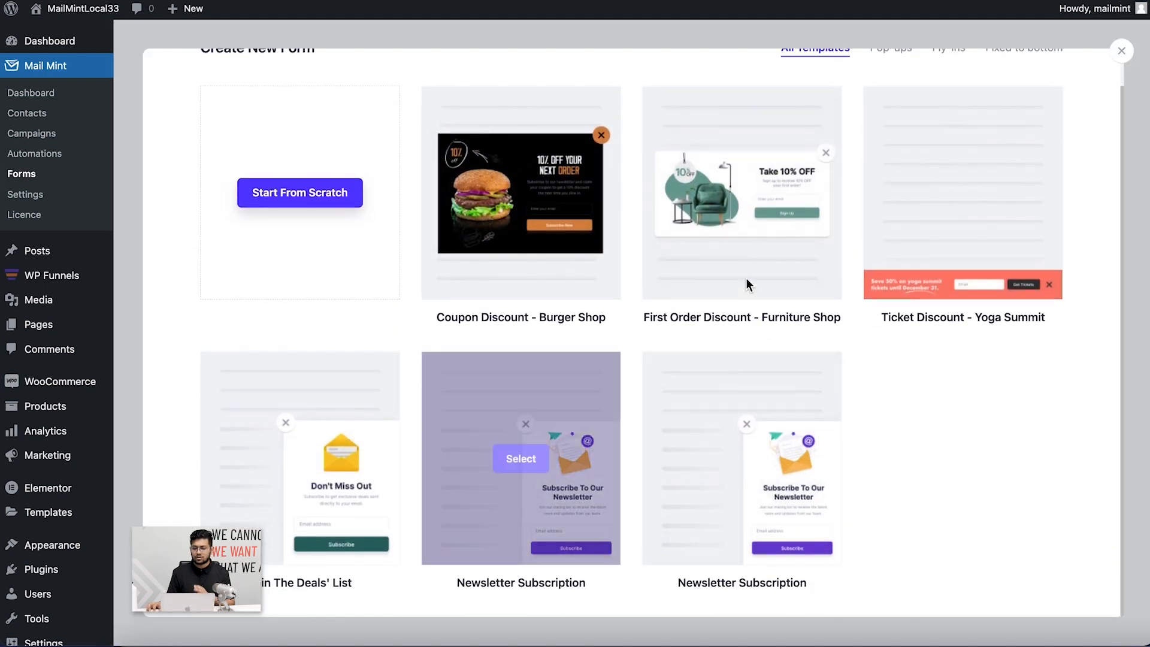
scroll(681, 404, up, 1)
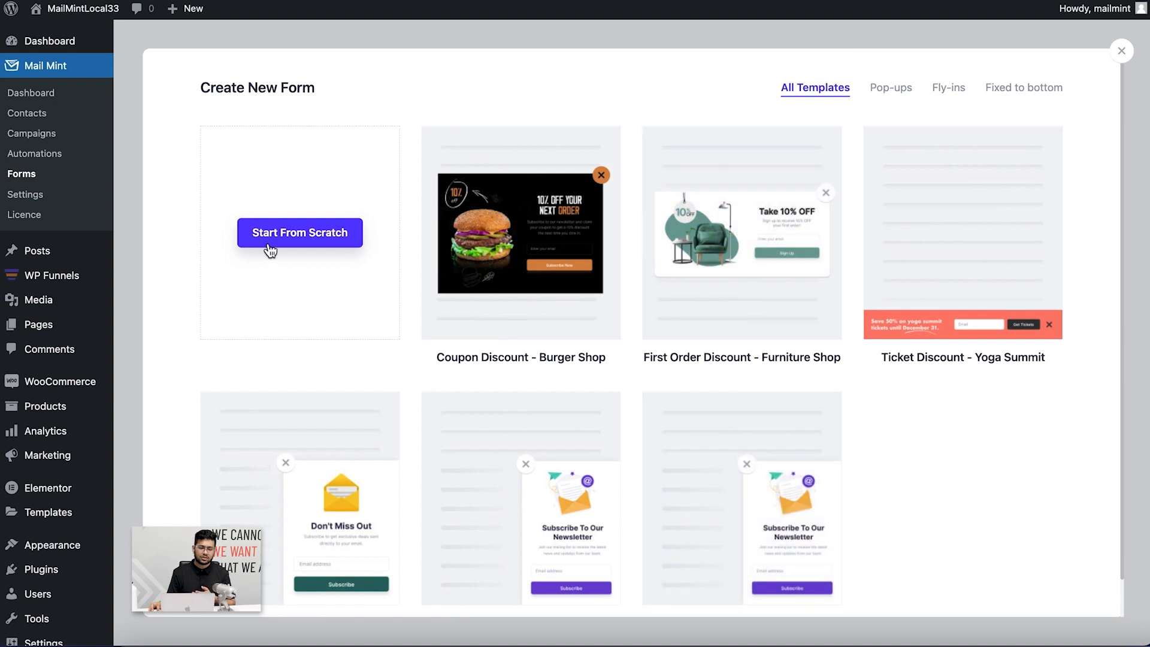
click(279, 239)
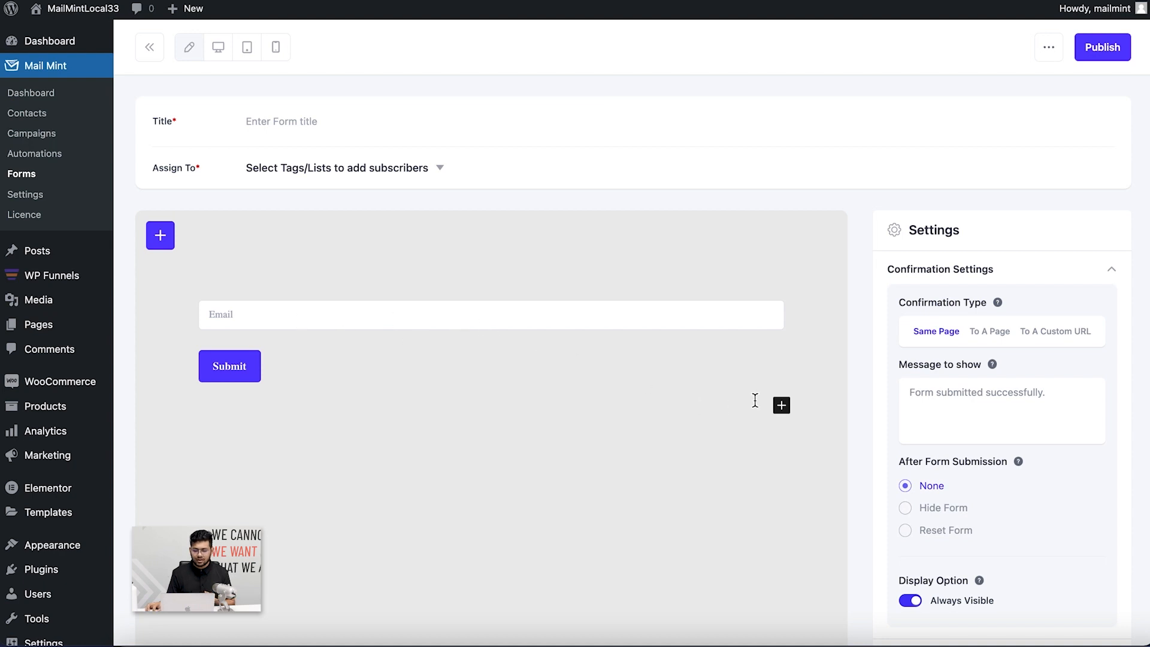
Add a First Name field and move it above the Email field
click(781, 406)
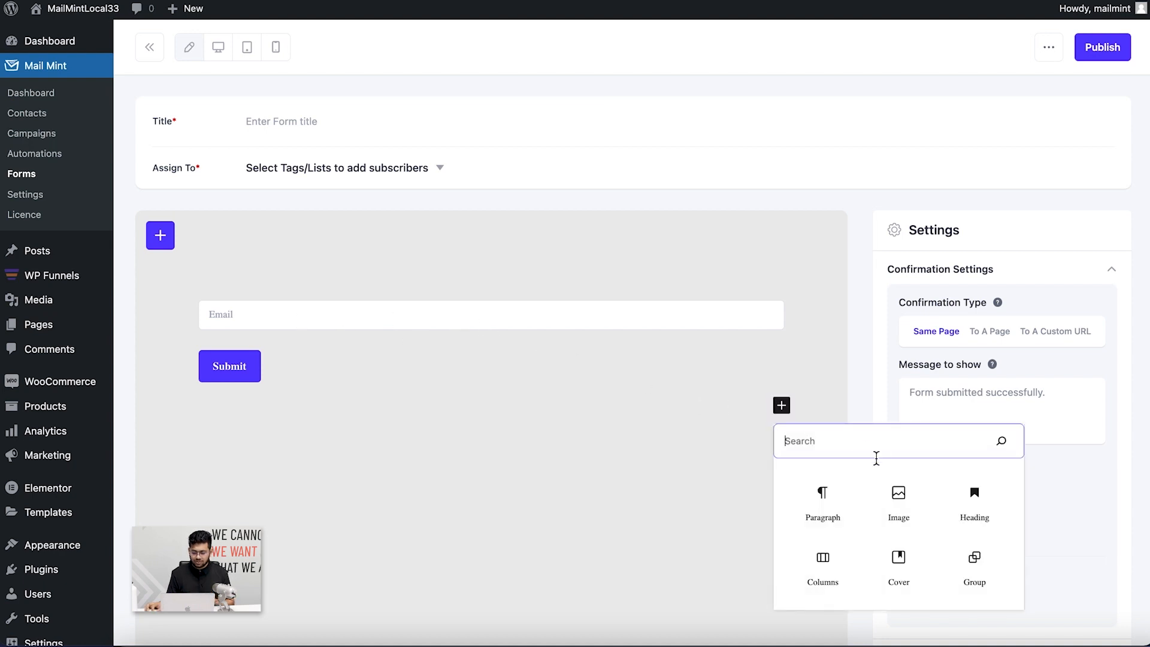
text(first)
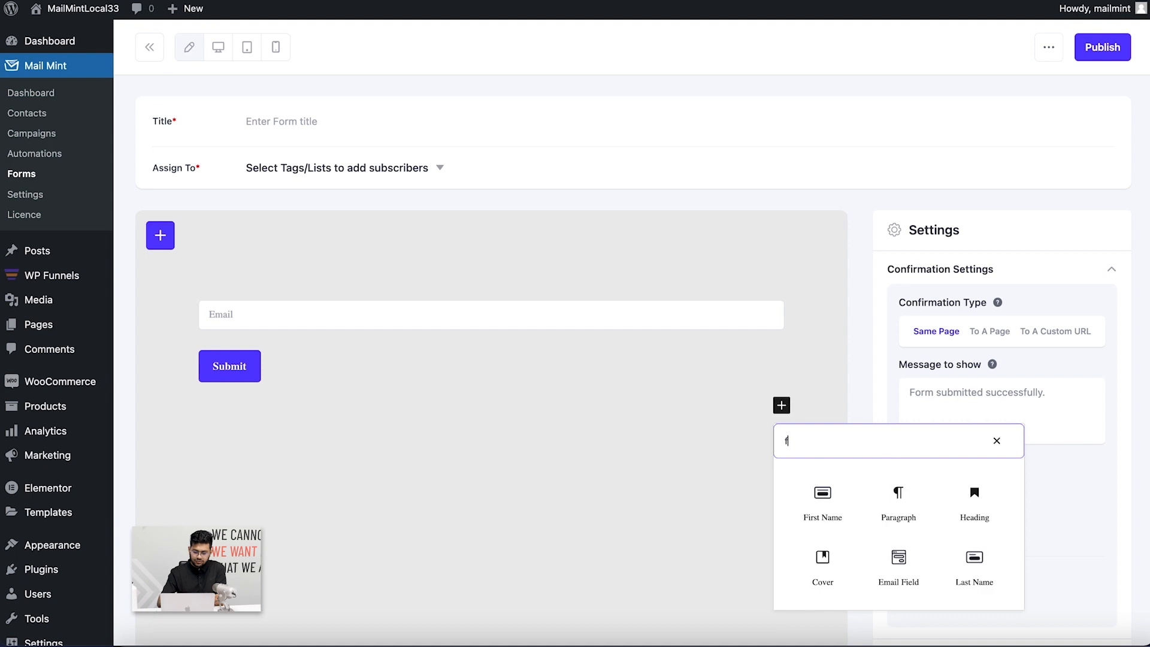
click(817, 521)
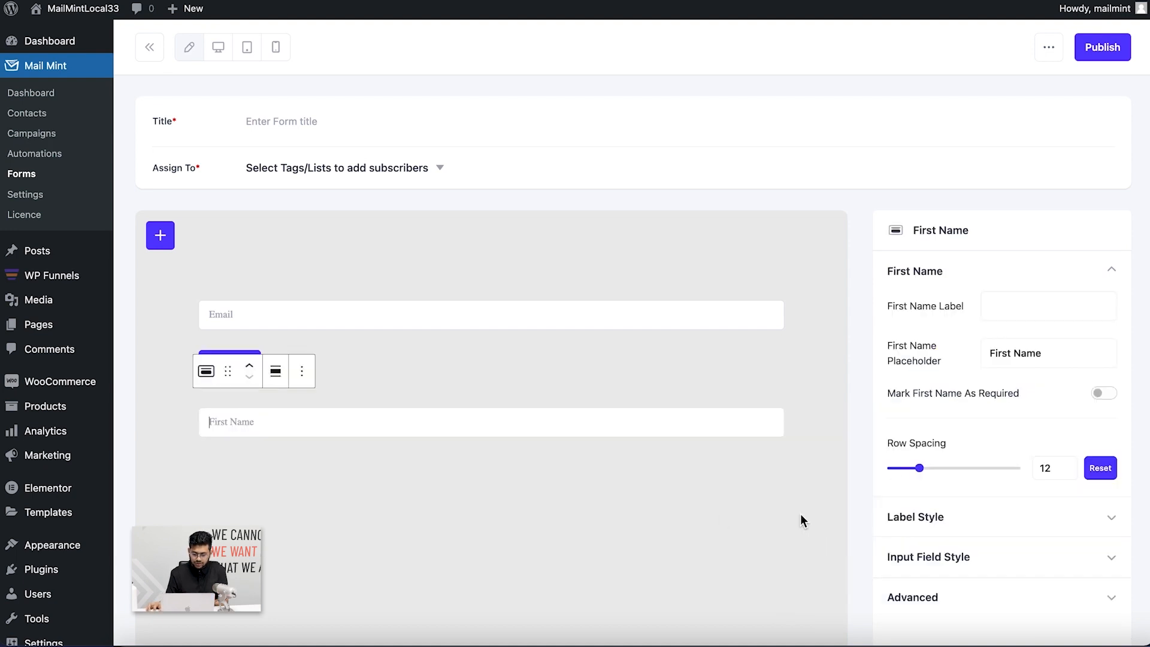
drag(227, 377, 251, 299)
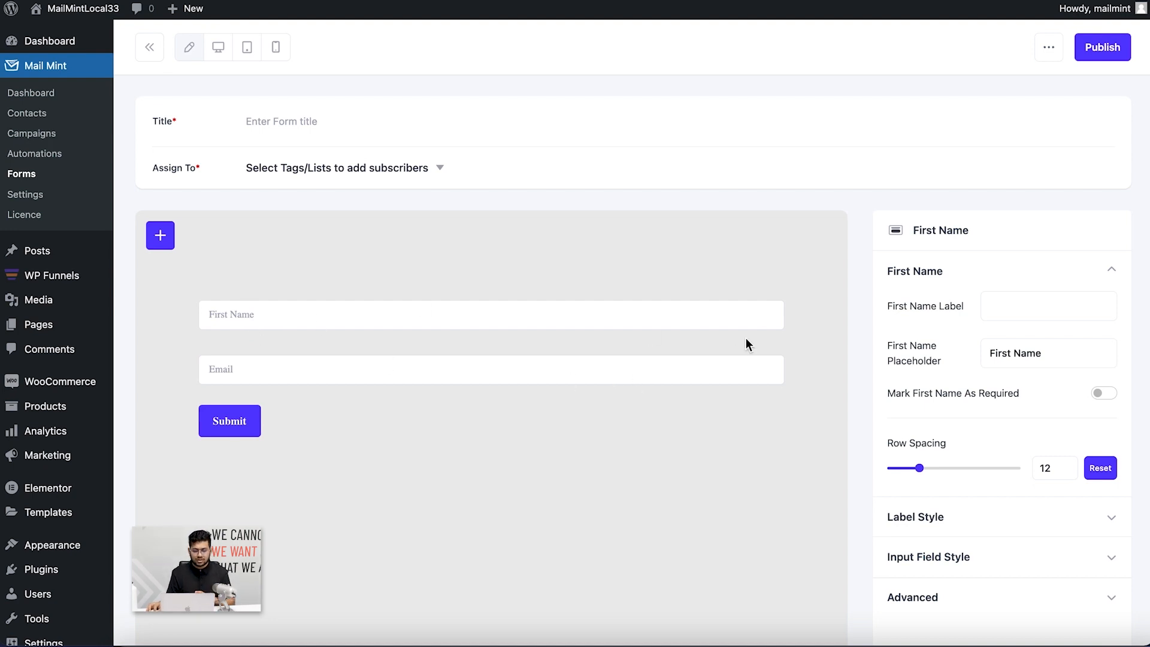
Deselect the Submit button and search the block picker for 'cust'
click(638, 446)
click(619, 465)
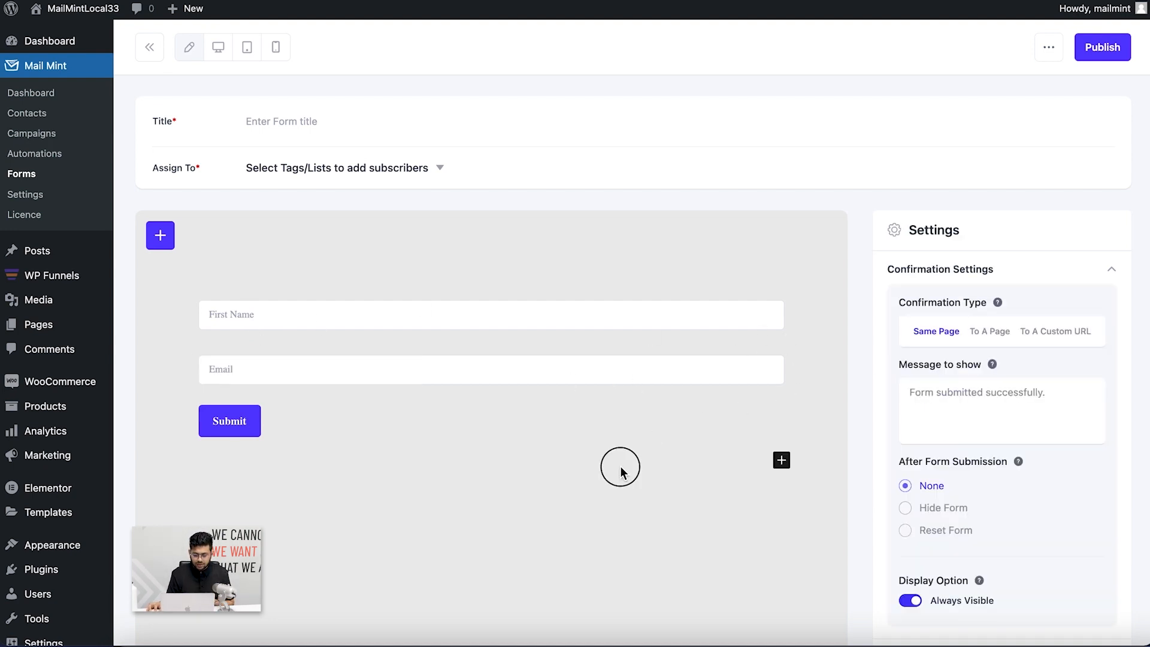
click(782, 460)
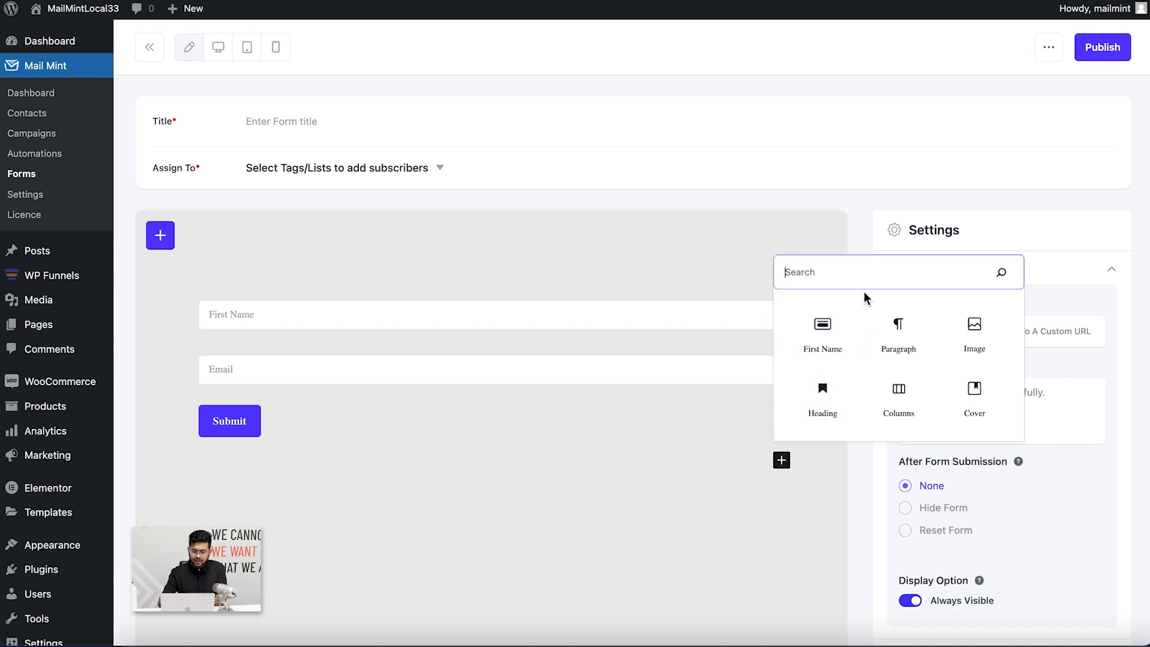
text(cust)
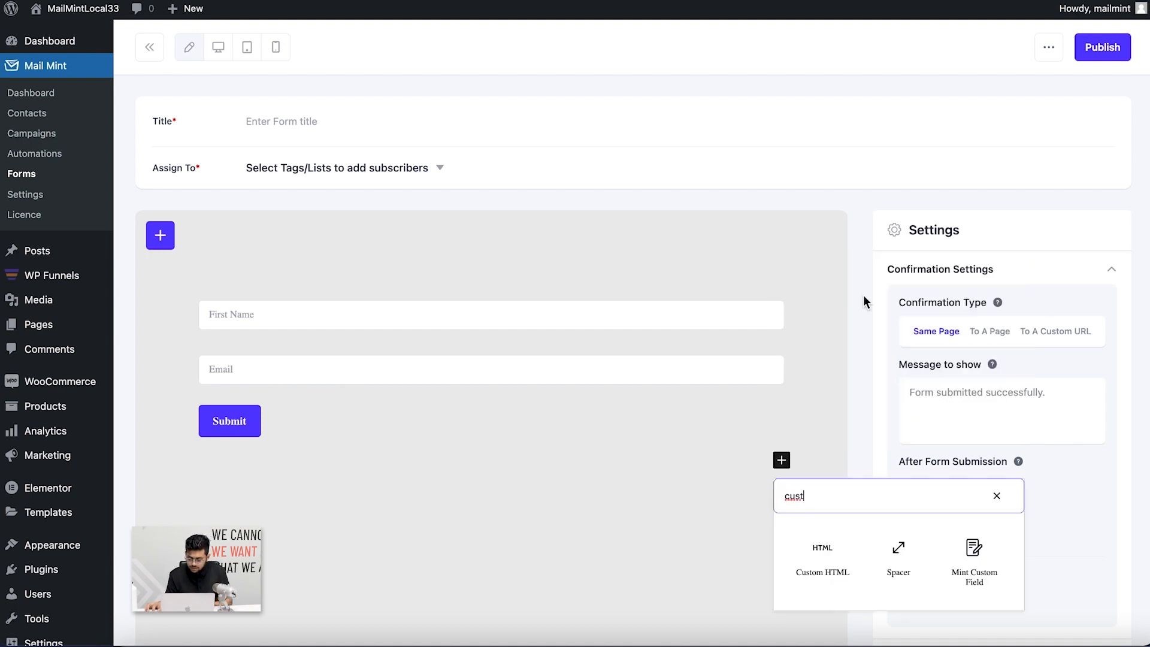
Insert a Mint Custom Field above Submit, try Radio and Checkbox types, then keep Text
click(1003, 569)
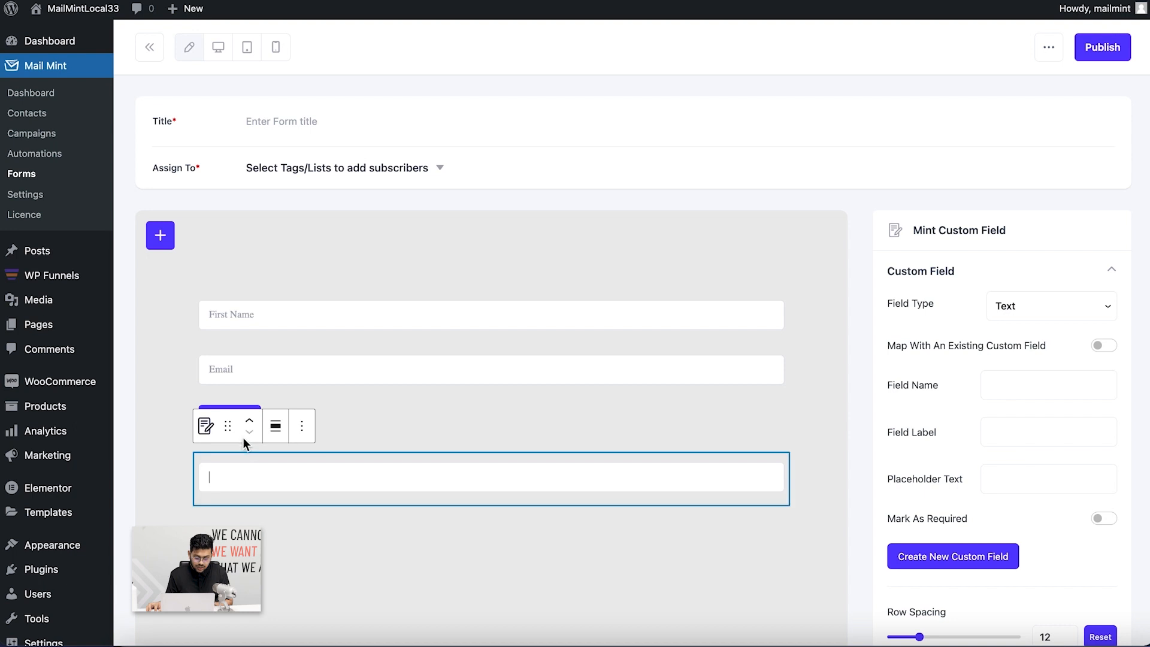
drag(228, 426, 289, 396)
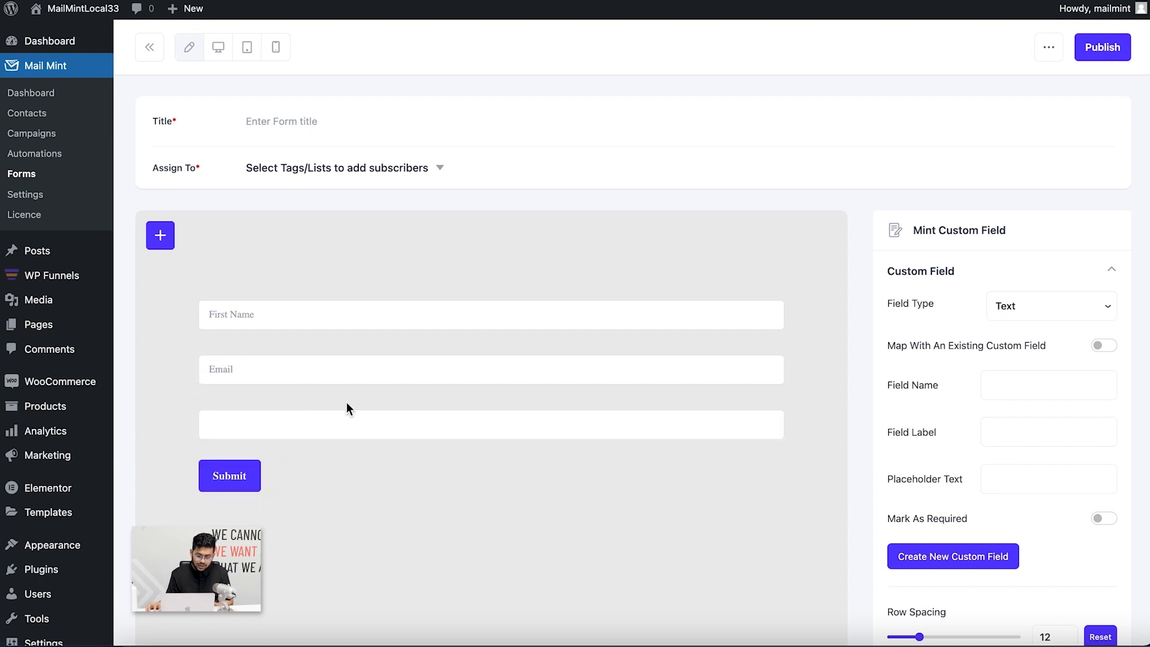
click(1097, 309)
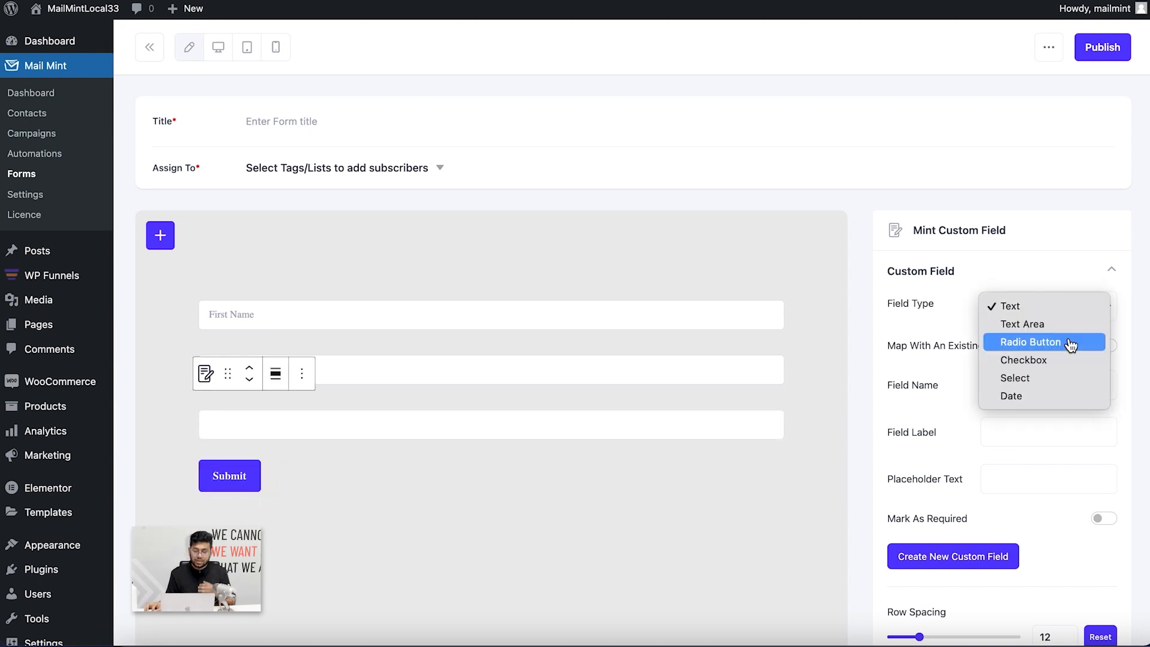
click(584, 425)
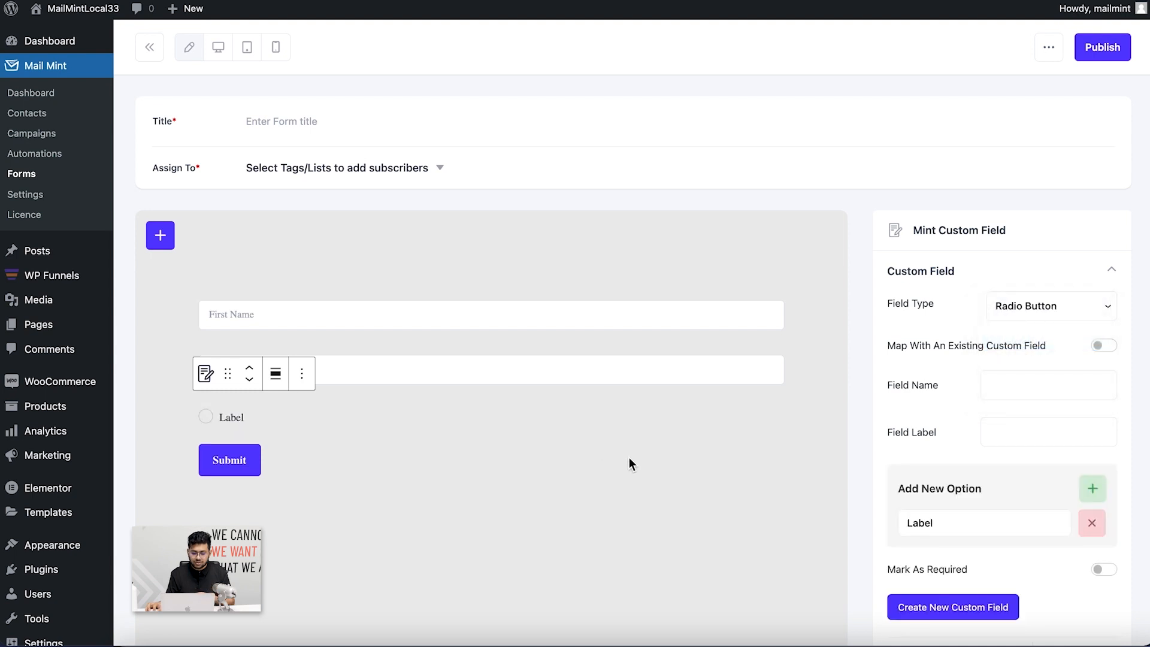
click(1098, 309)
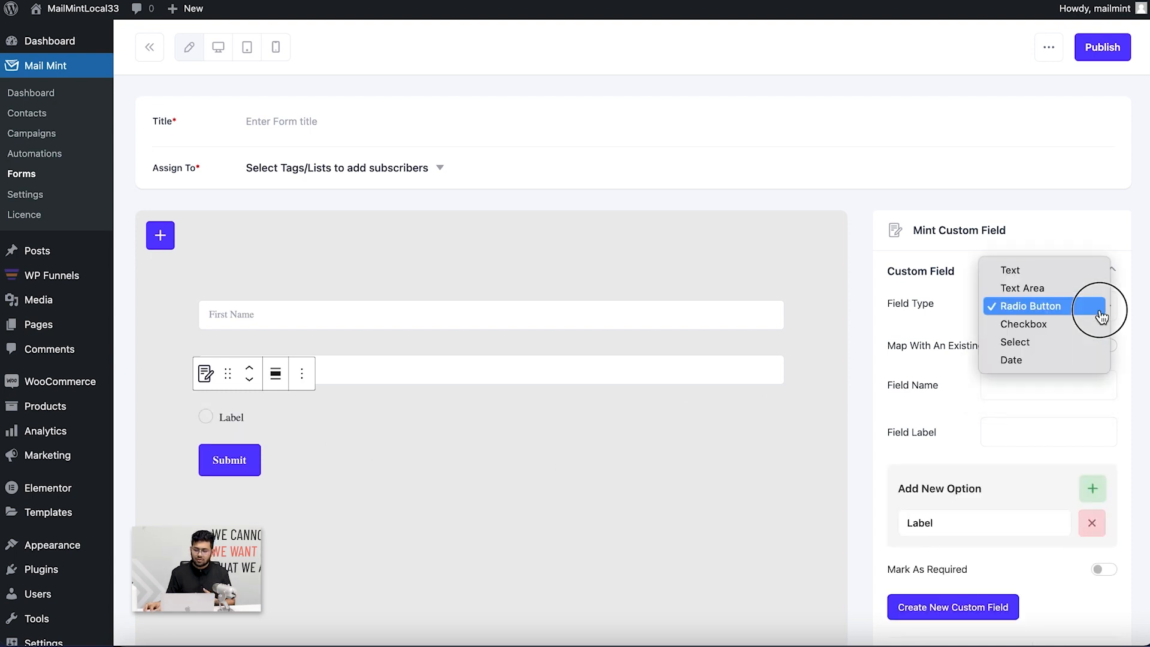
click(1074, 322)
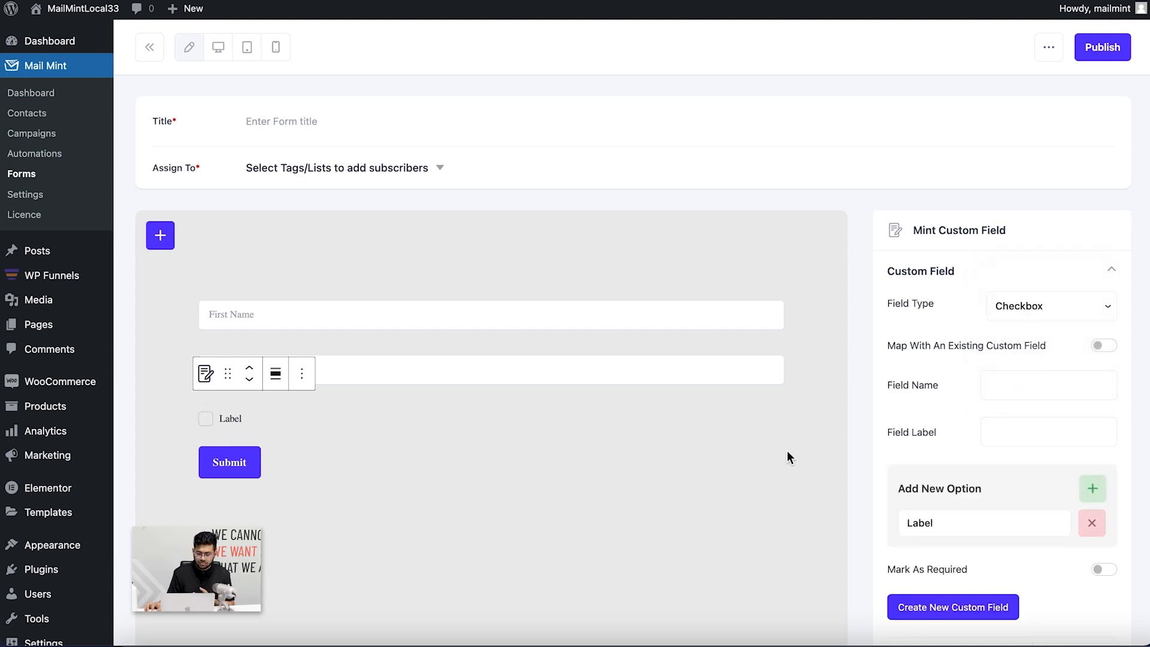
scroll(1008, 401, down, 7)
scroll(928, 408, up, 7)
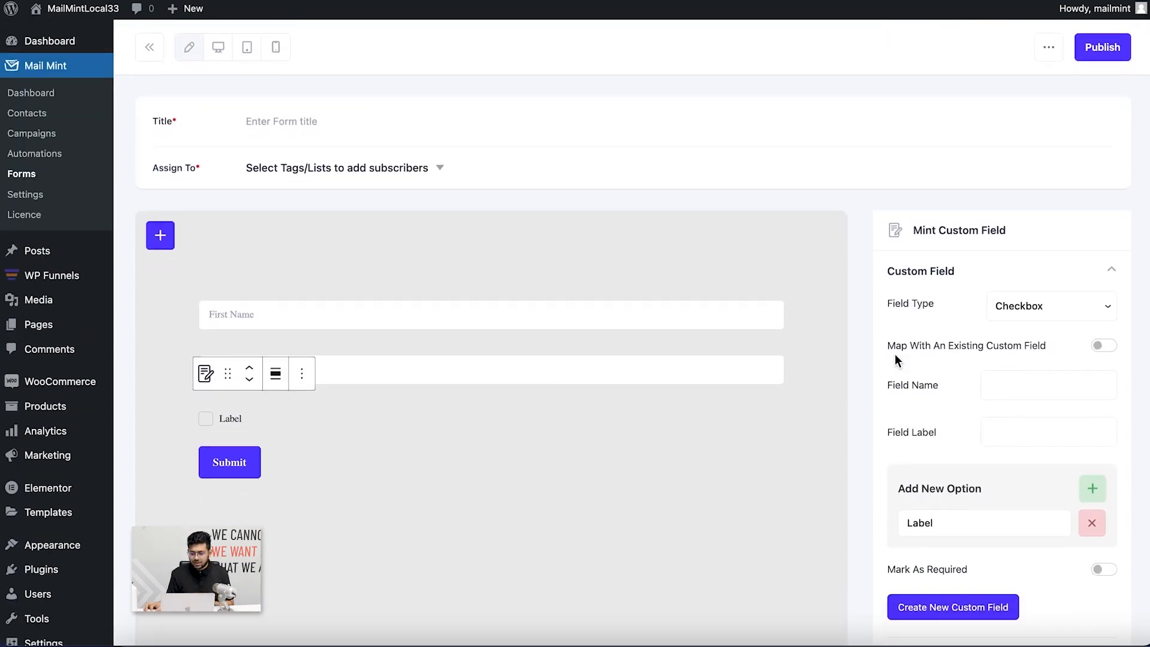
click(1086, 314)
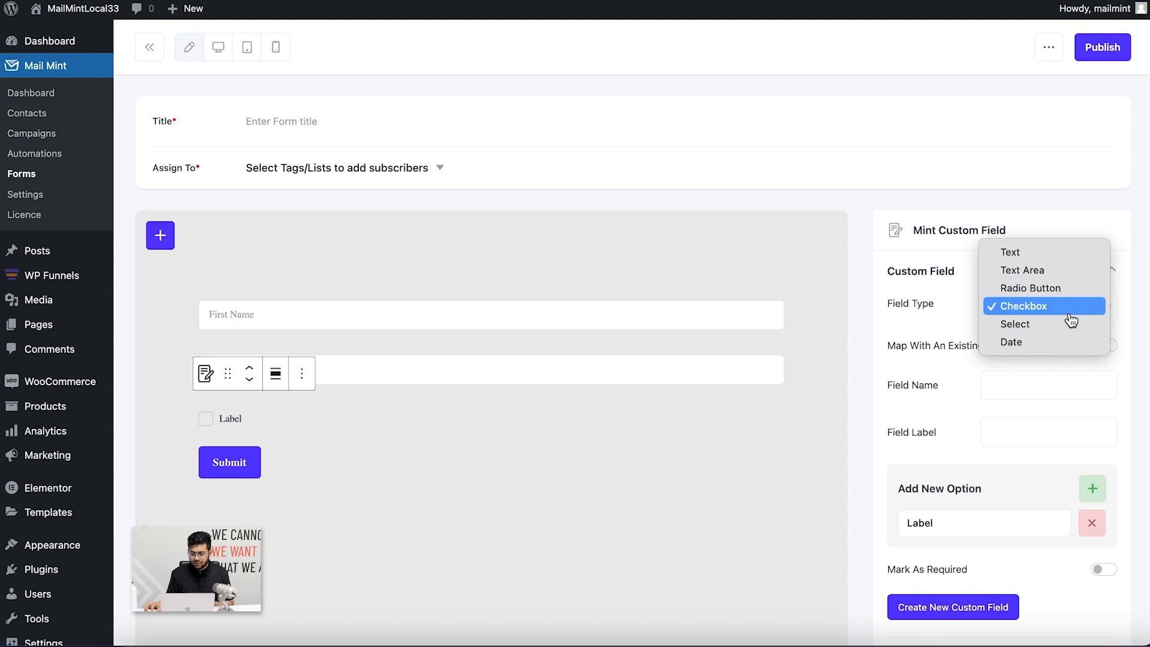
key(Return)
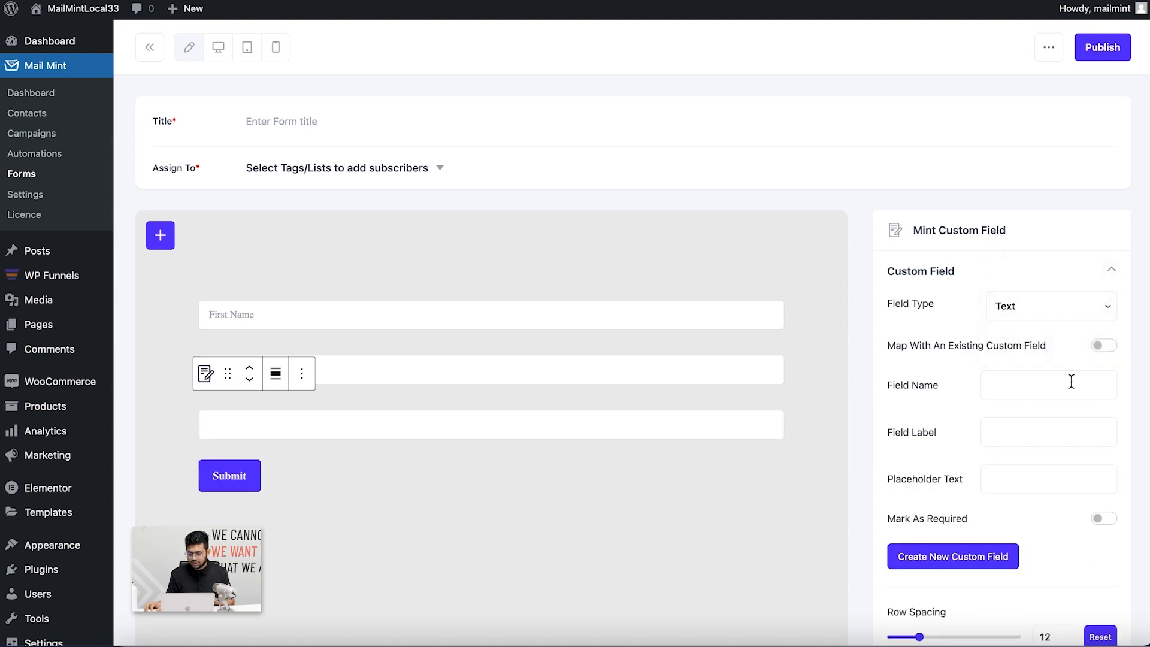
scroll(1069, 380, down, 4)
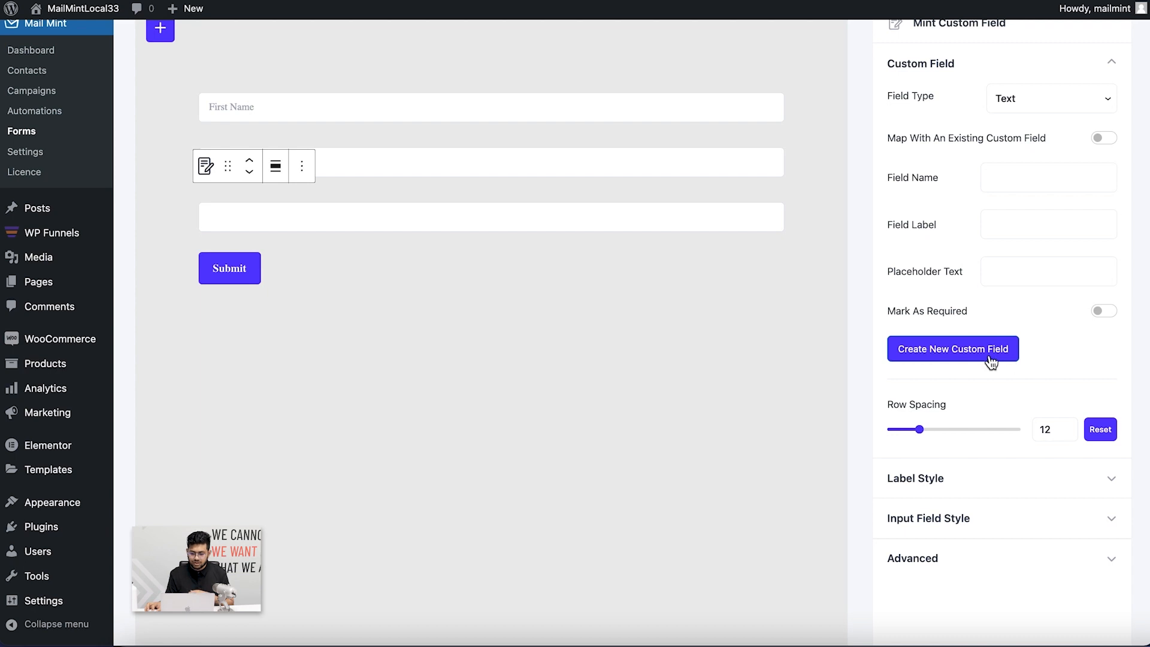
scroll(510, 342, up, 3)
scroll(510, 342, up, 2)
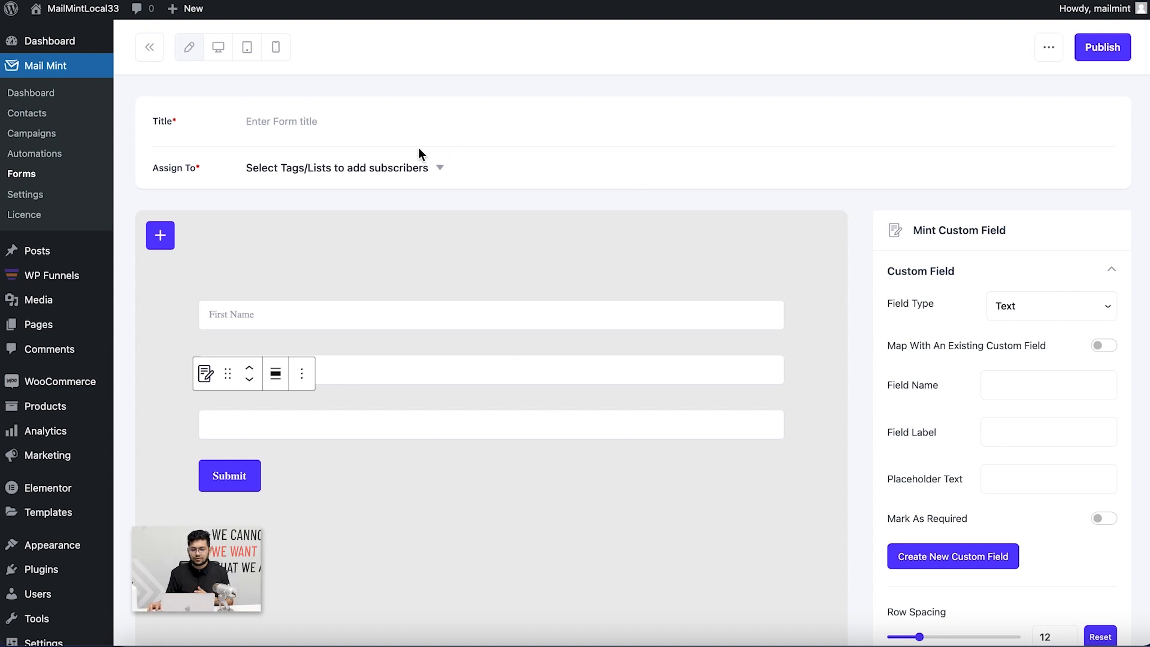
Title the form 'Lead Form 1', add new subscribers to the Test list, and publish it
click(270, 123)
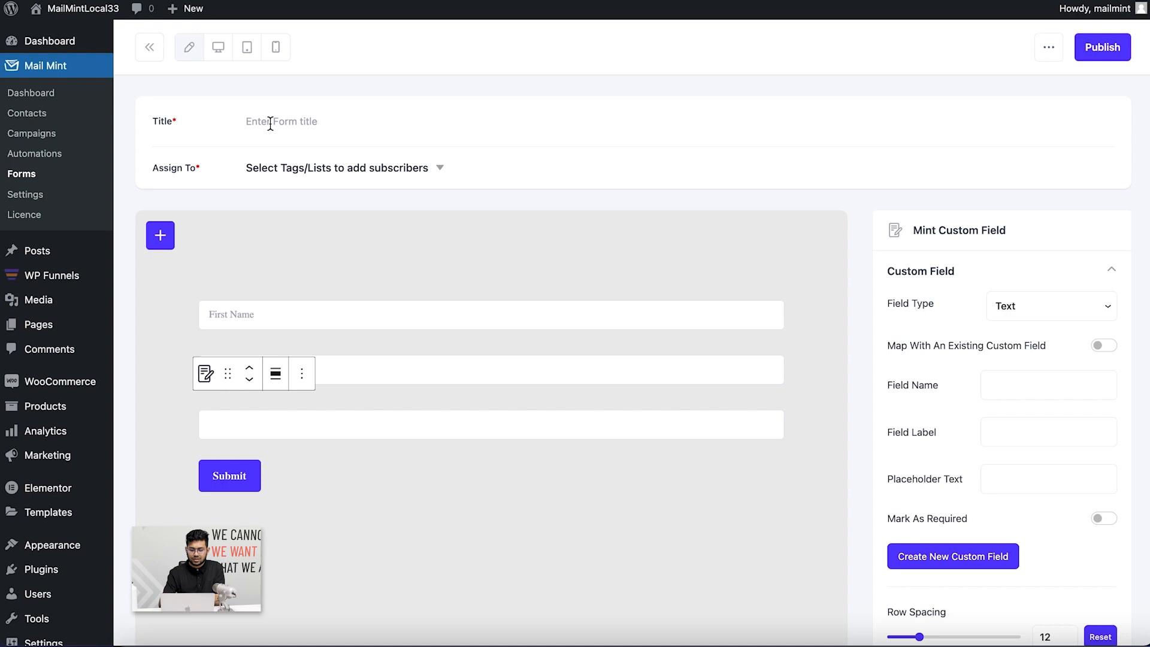
text(Lead )
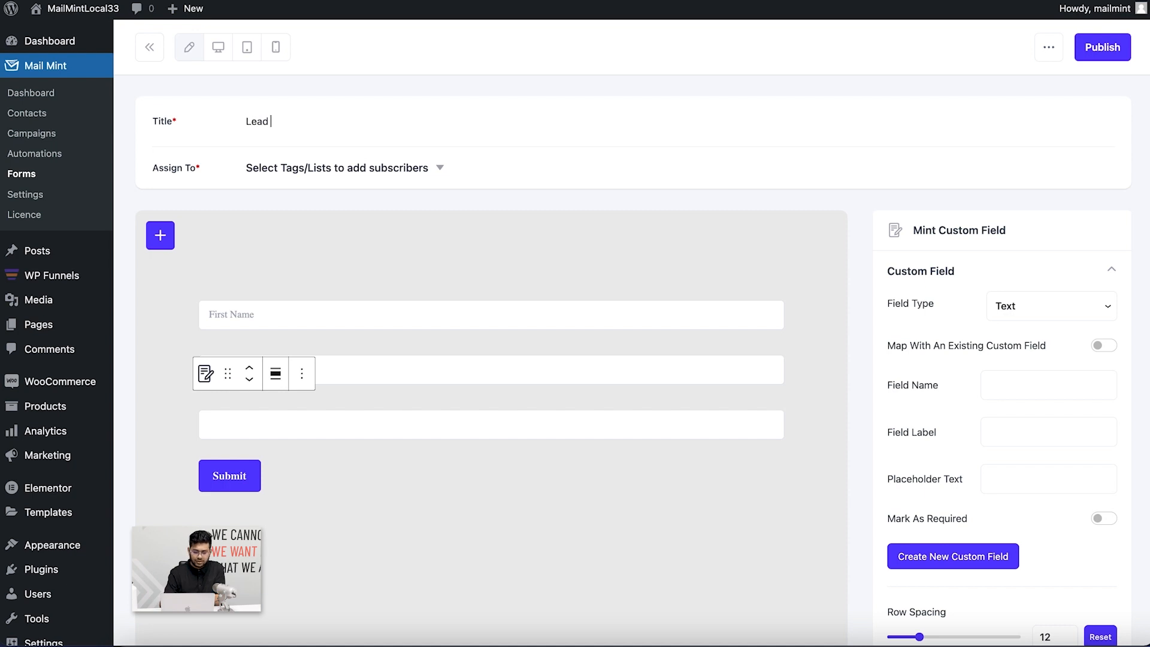
text(Form 1)
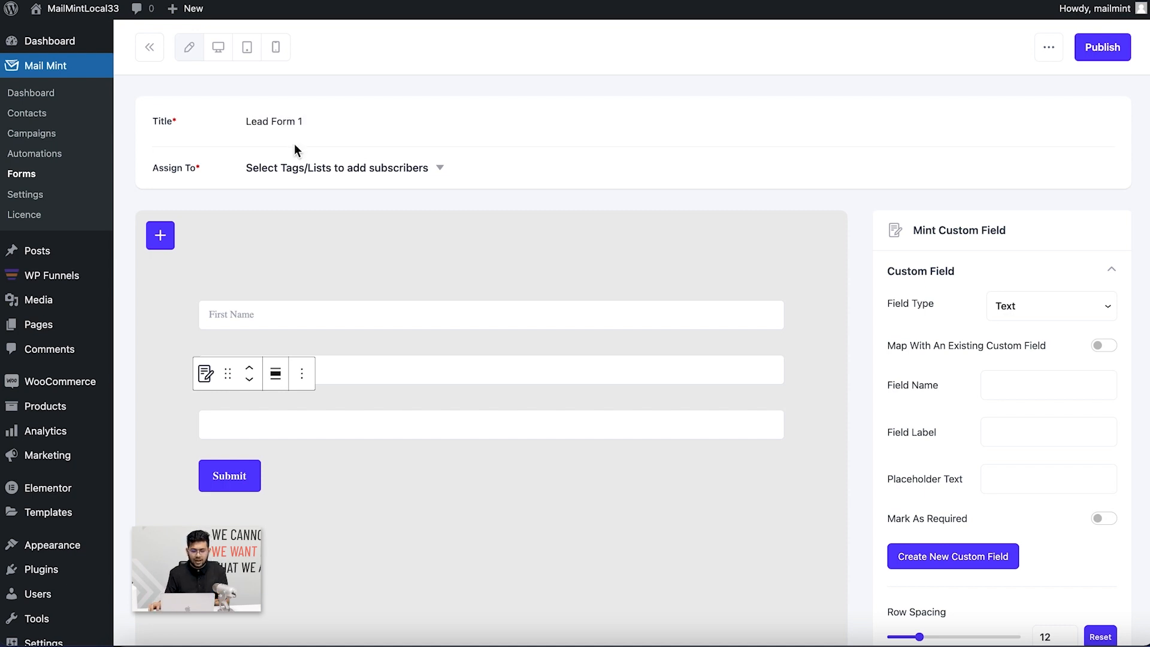
click(315, 168)
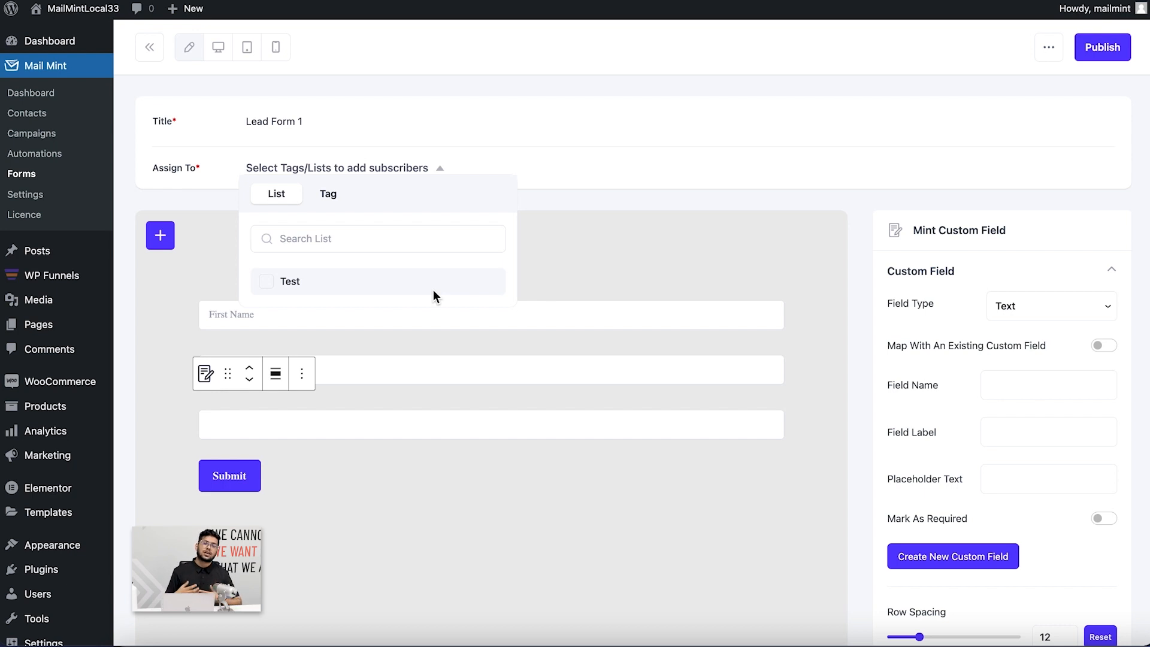
click(362, 285)
click(834, 243)
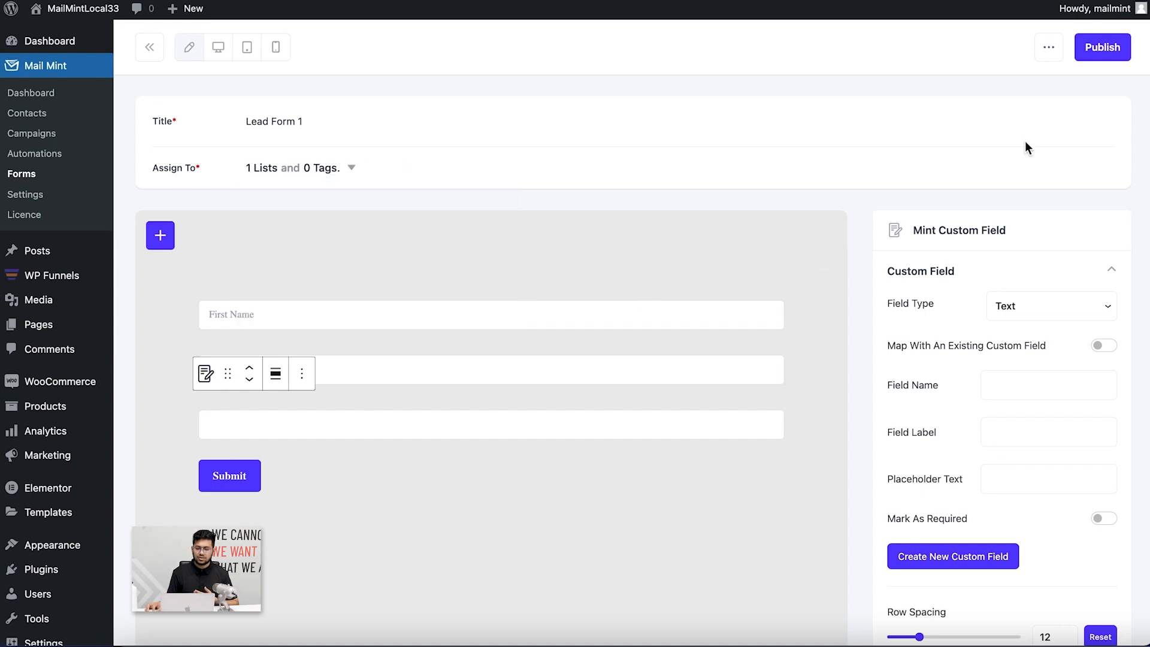
click(1101, 48)
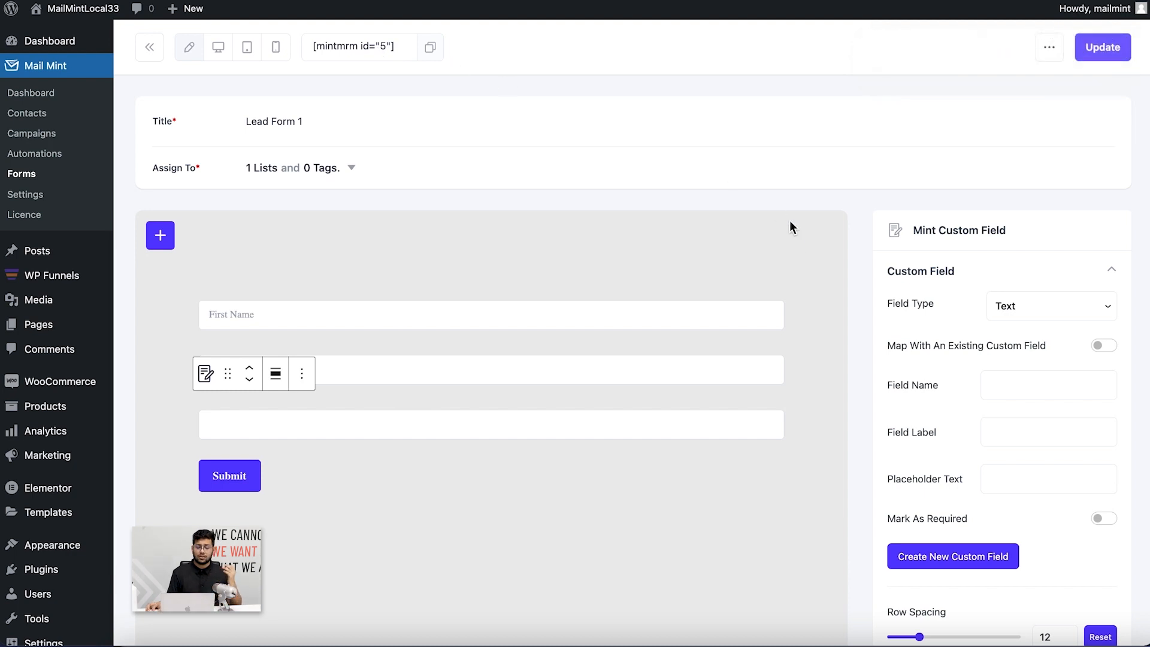
Set Lead Form 1's form type to Pop Up, switching back from the briefly chosen fly-in layout
scroll(793, 136, down, 2)
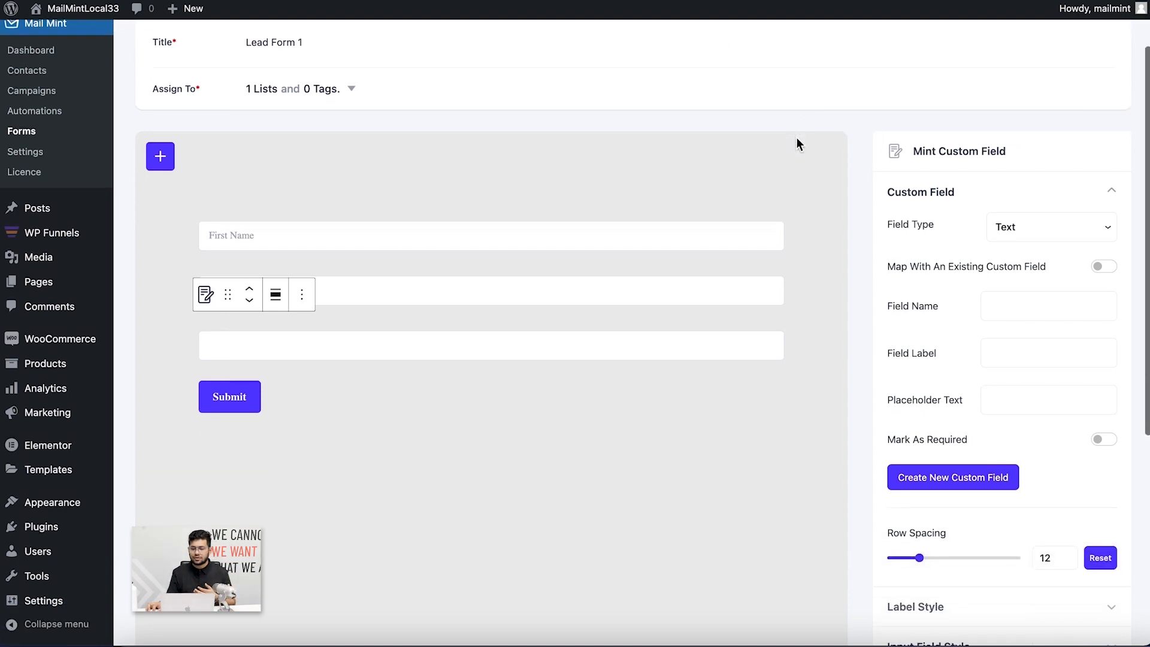
click(579, 158)
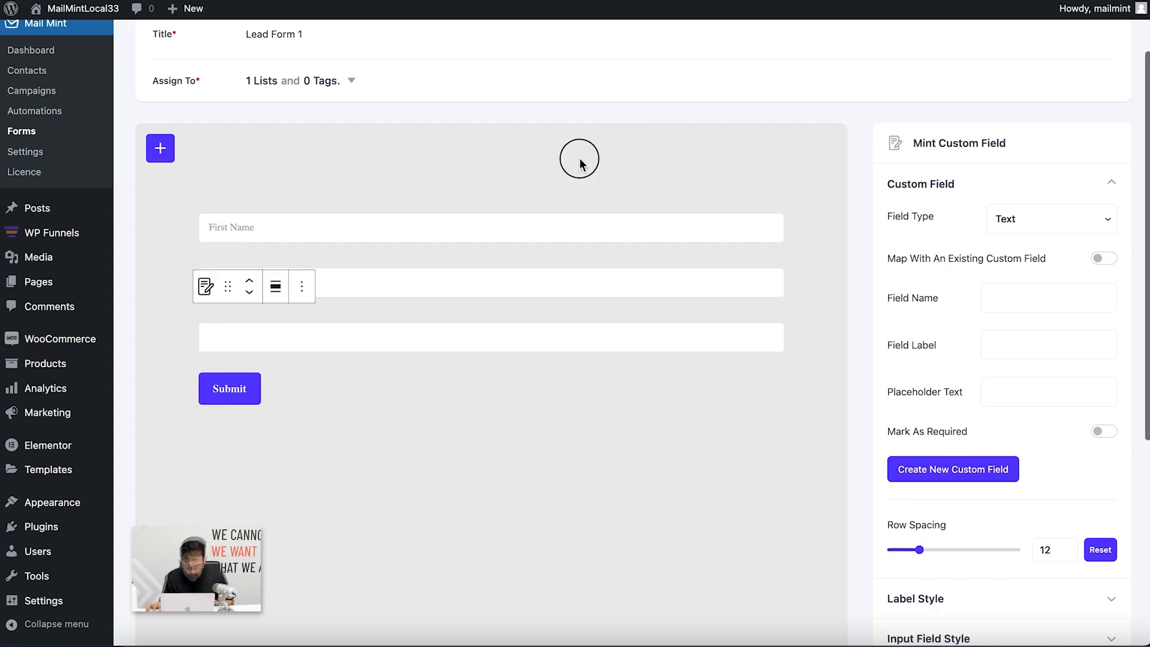
scroll(1072, 262, down, 5)
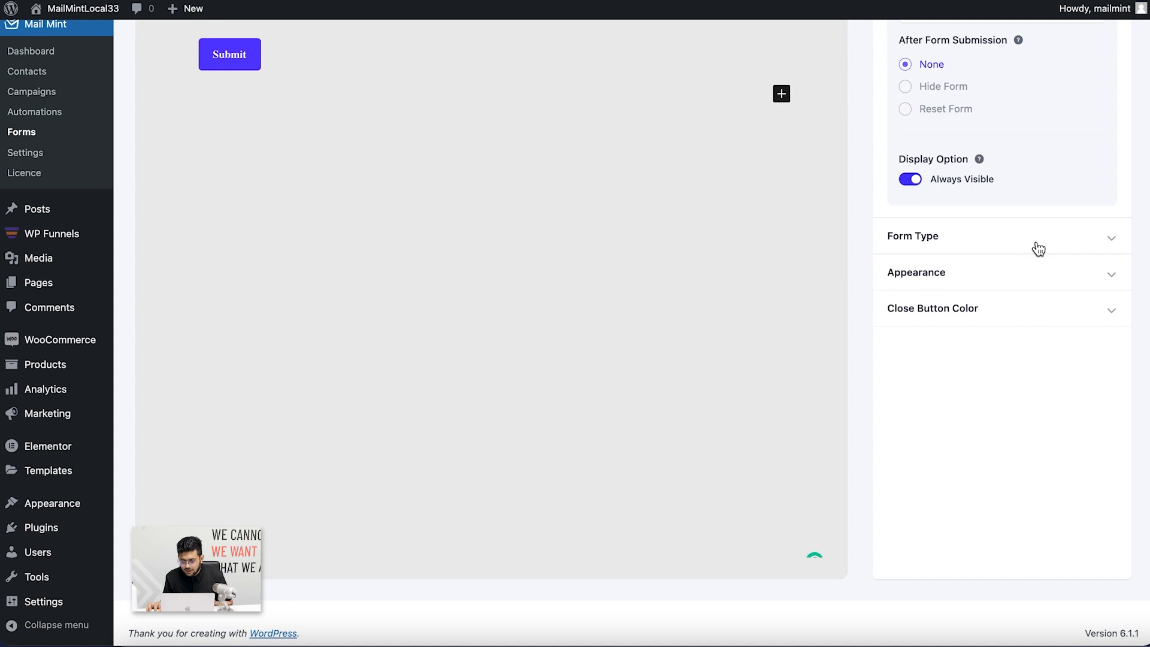
click(1037, 249)
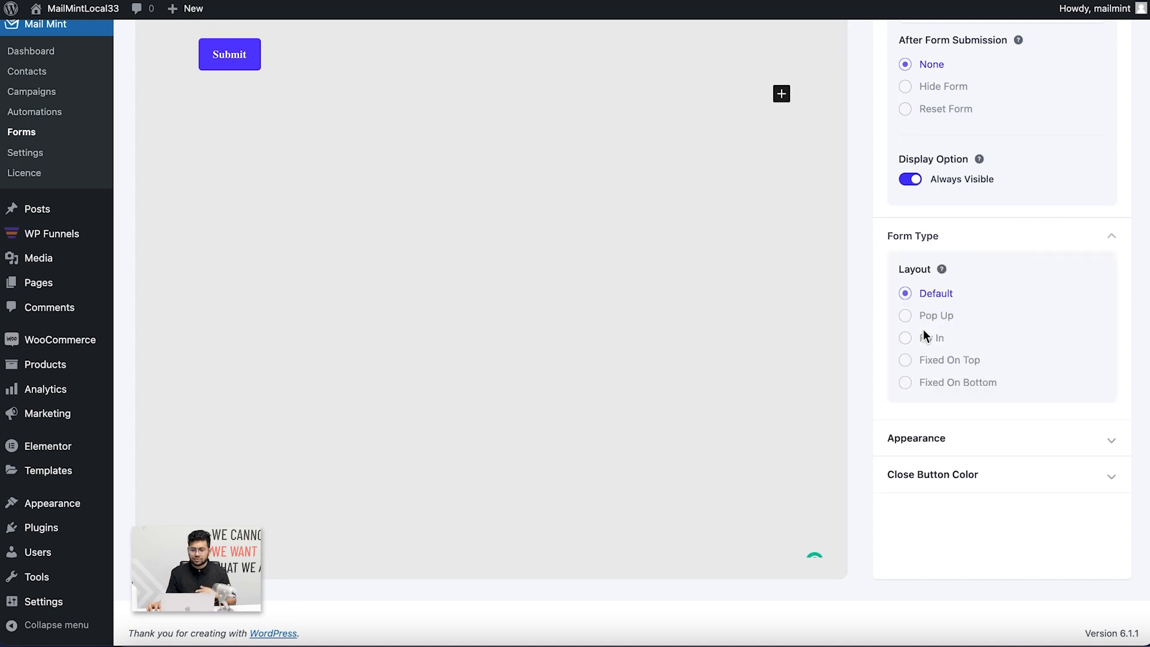
click(944, 324)
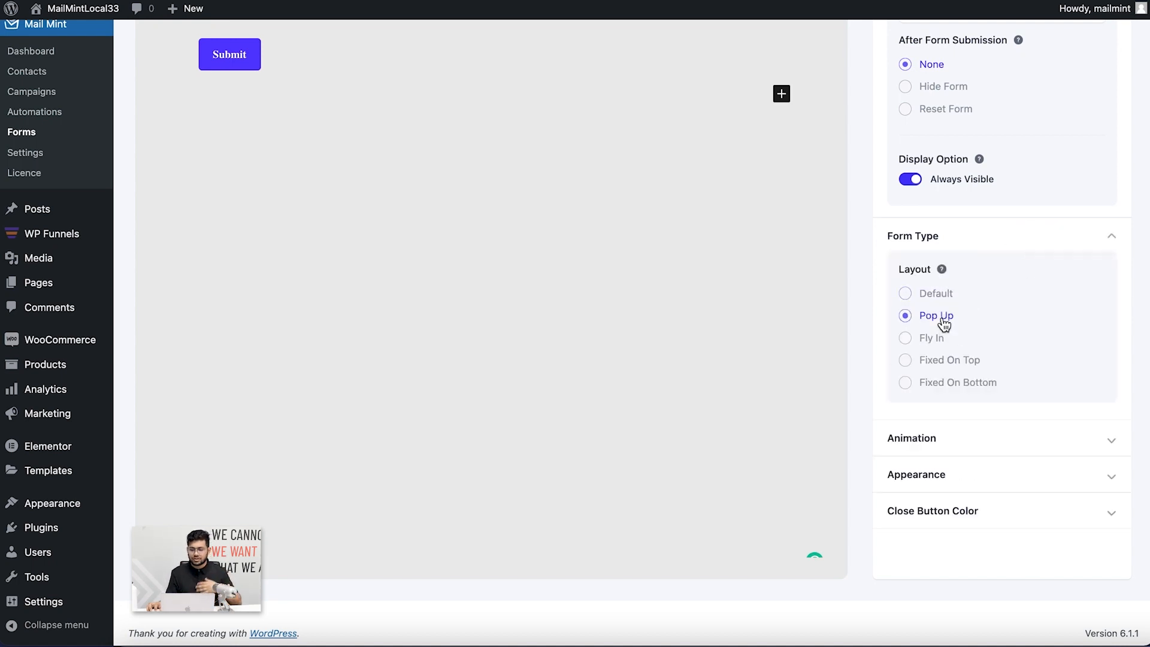
click(923, 339)
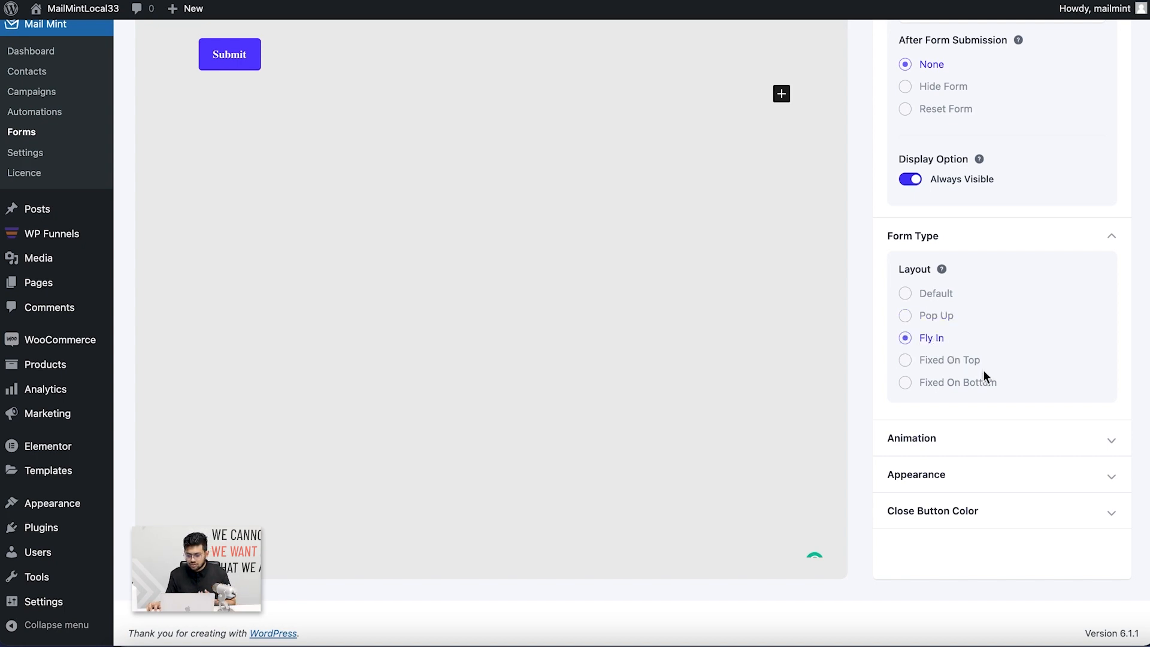
click(1017, 474)
scroll(1018, 455, down, 5)
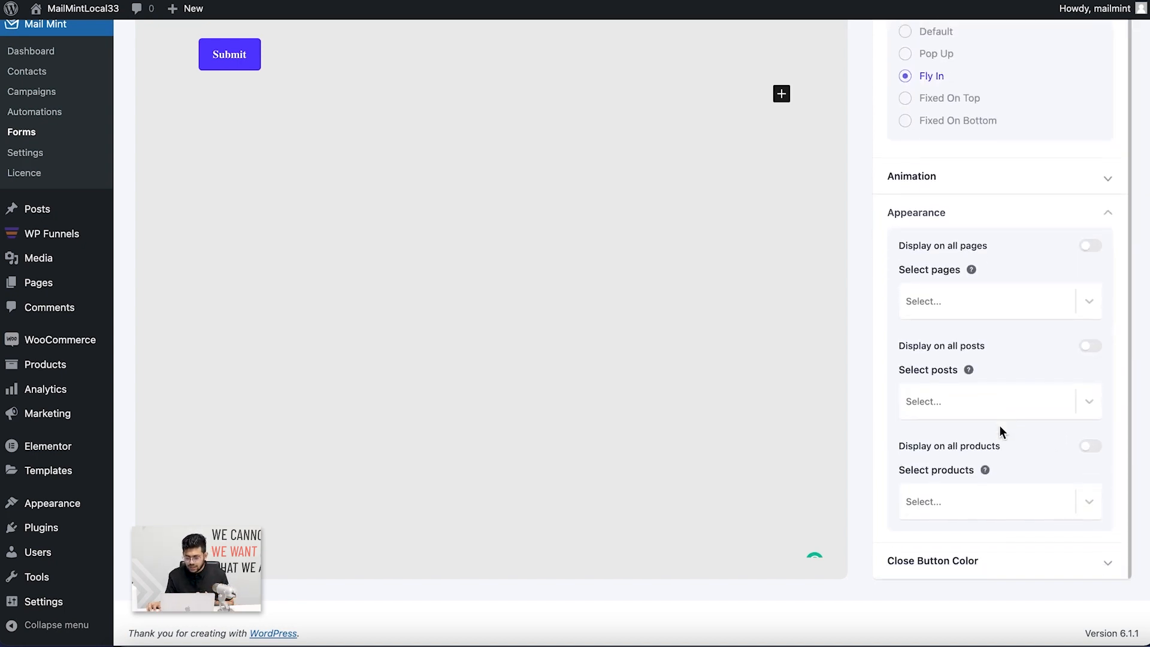
scroll(975, 203, up, 5)
click(925, 274)
Enable displaying the pop-up on all pages and return to the top of the editor
scroll(1027, 387, down, 4)
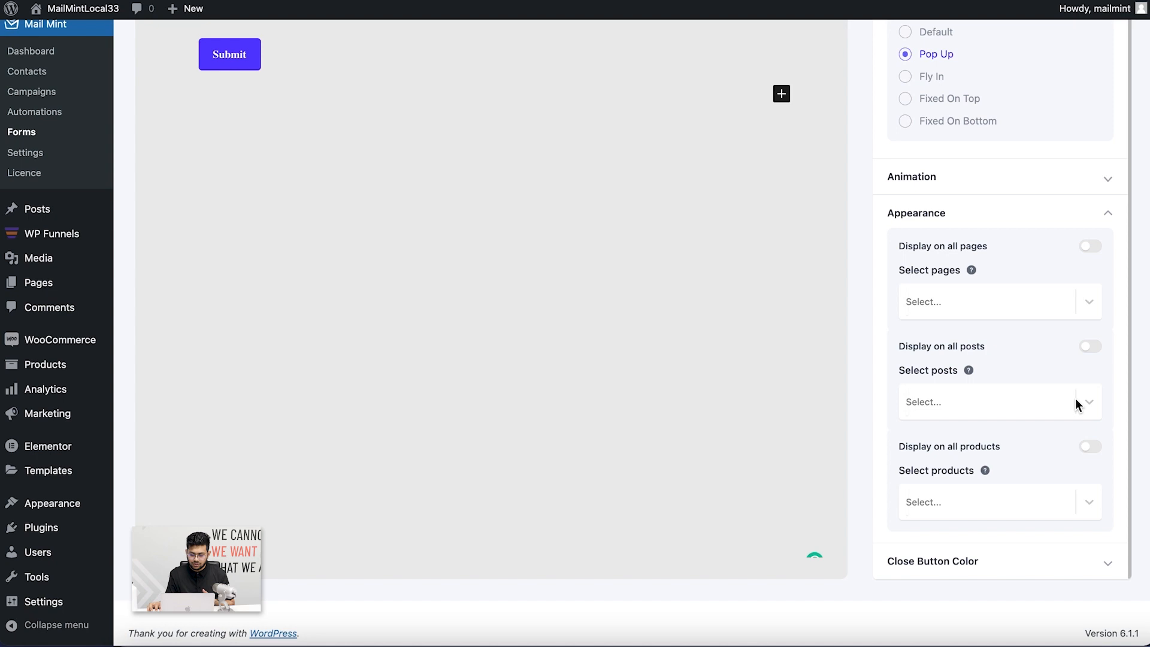
click(1091, 246)
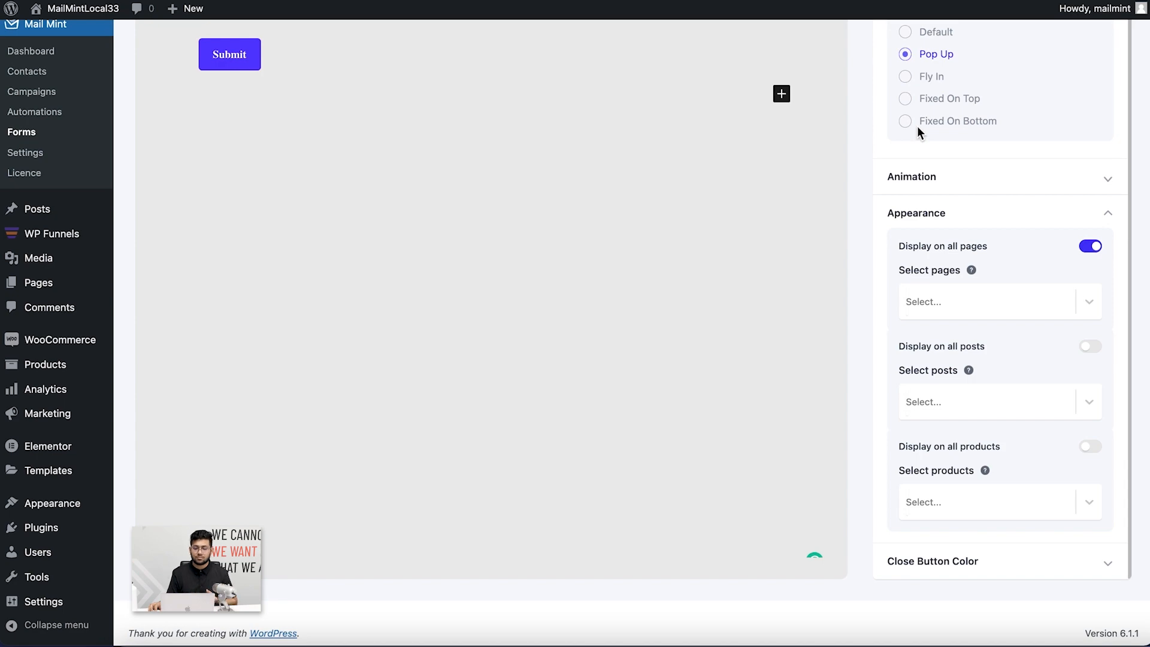
scroll(972, 186, up, 2)
scroll(975, 189, up, 3)
scroll(724, 222, up, 7)
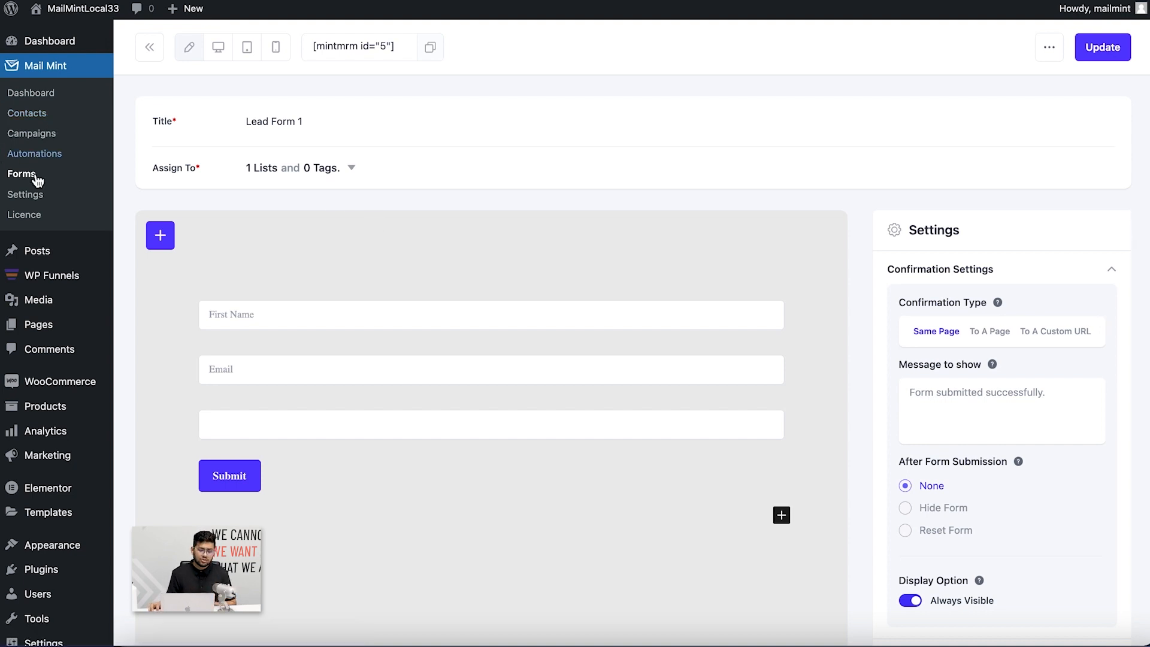
Switch the New Login automation to running, view its report, then go back to the Mail Mint dashboard
click(34, 153)
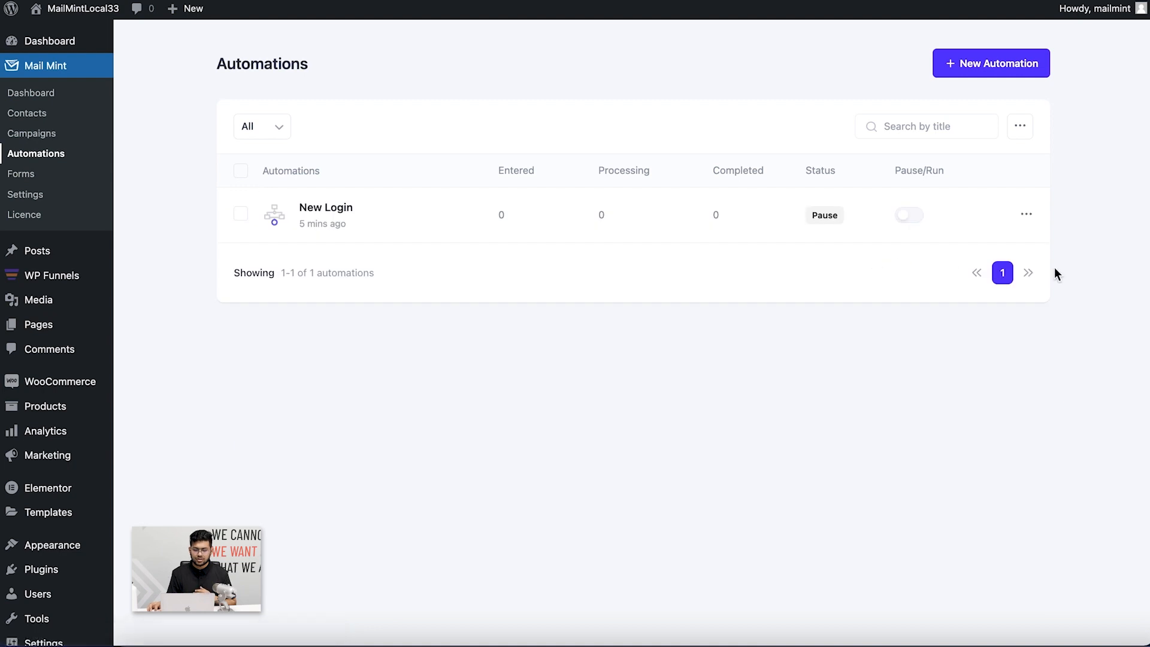
click(910, 217)
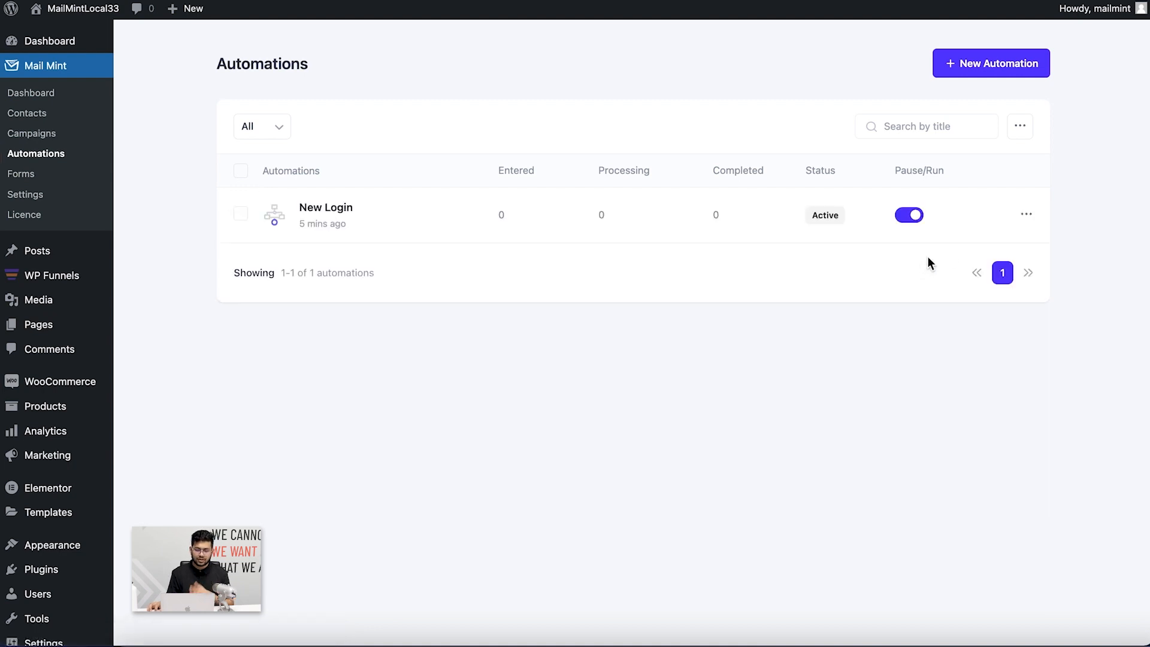
click(1028, 219)
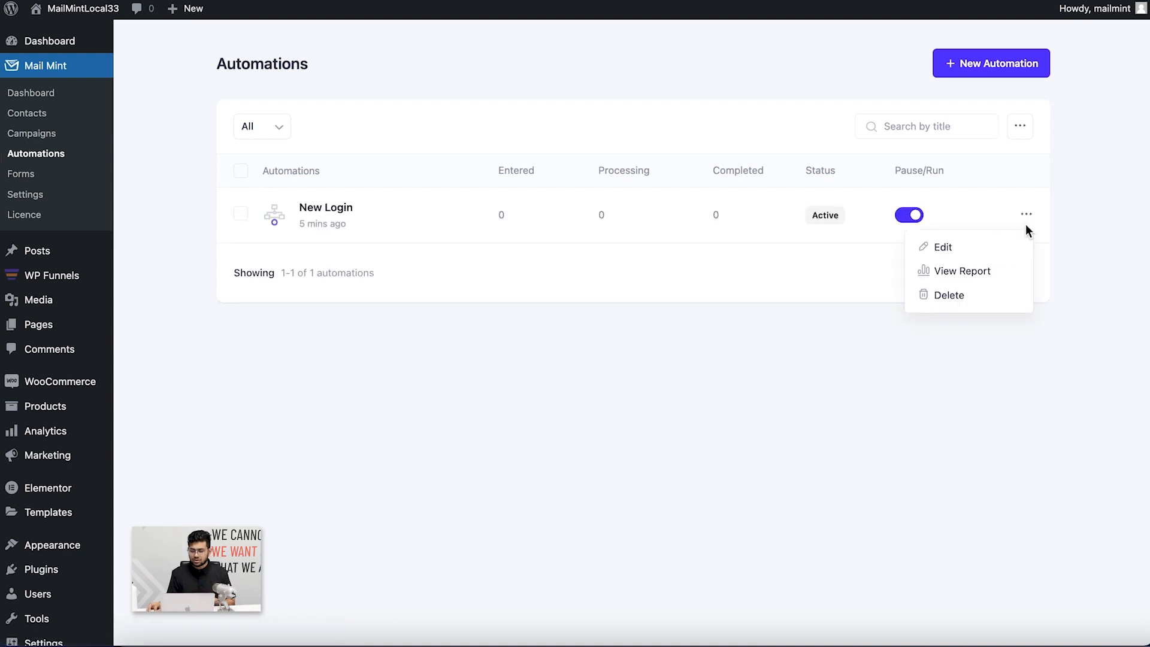
click(963, 273)
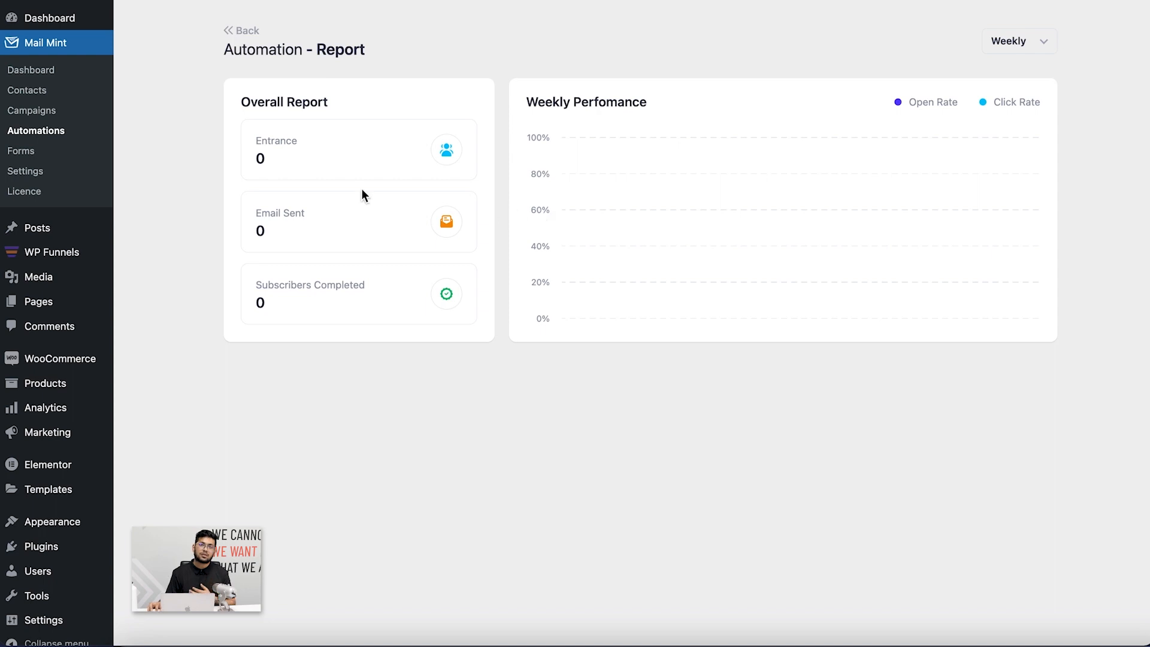
click(37, 70)
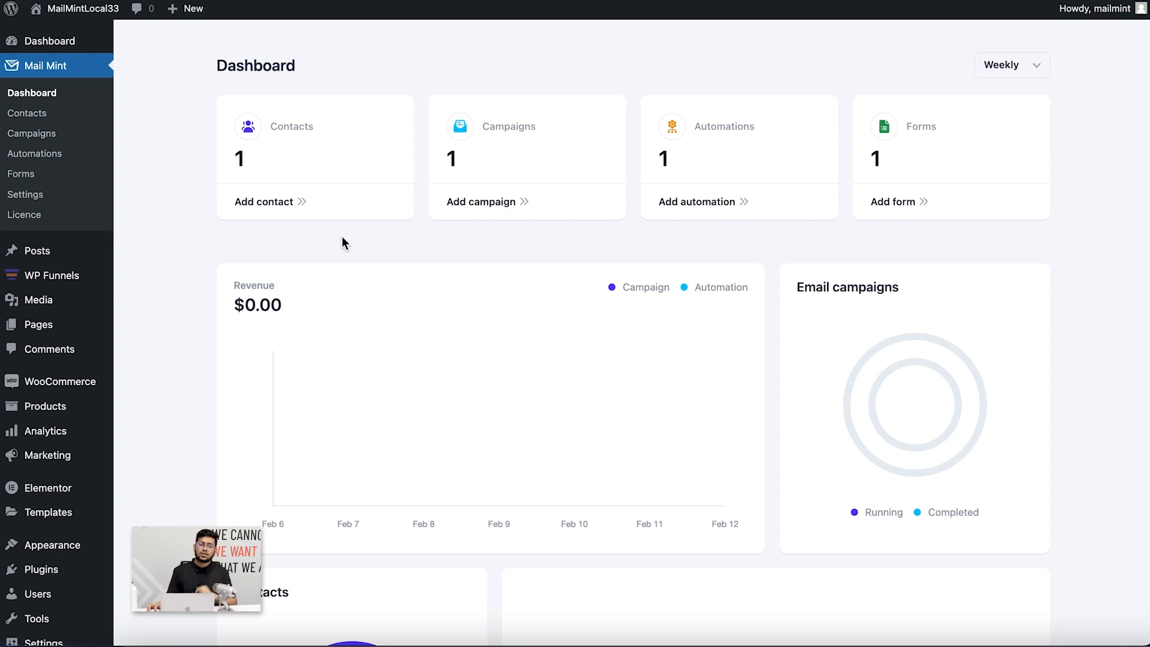
Create a new WP Funnels funnel from scratch instead of a template
click(60, 277)
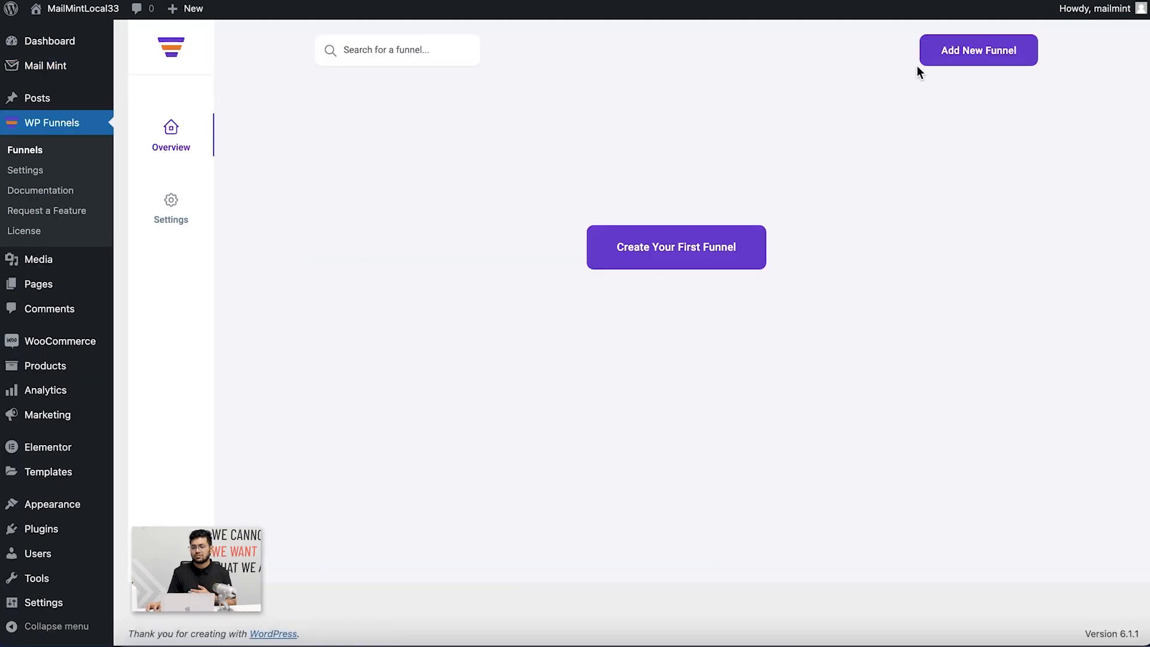
click(962, 67)
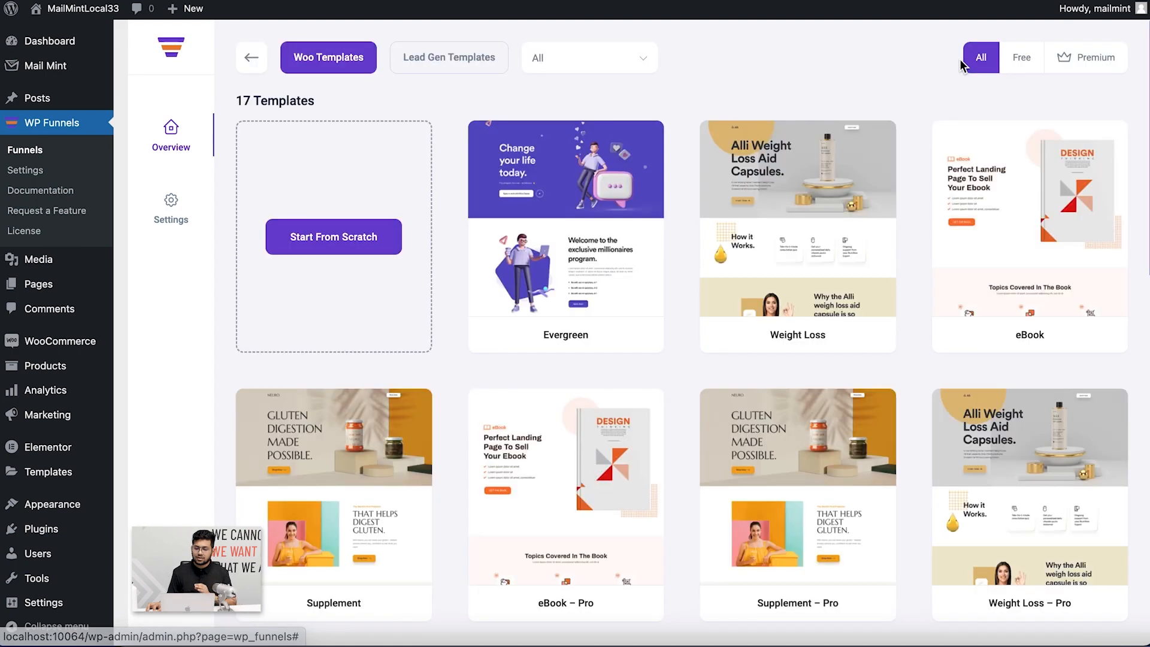
click(371, 239)
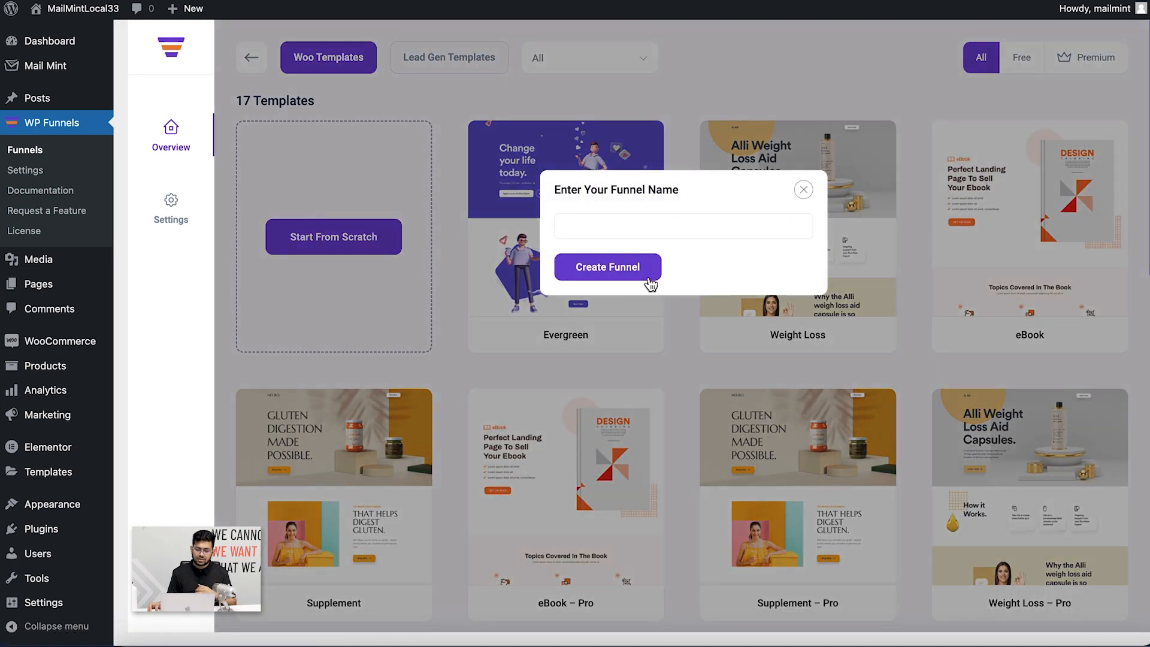
click(646, 270)
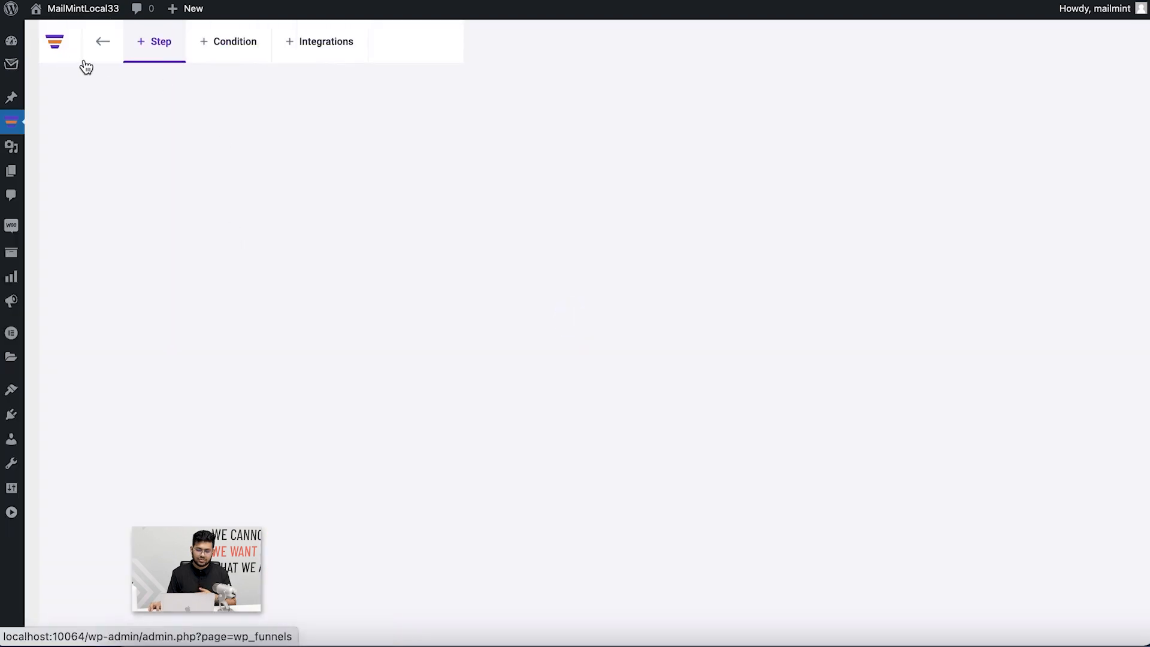
Add a blank Landing step from scratch and move it to the canvas centre
click(134, 52)
click(331, 250)
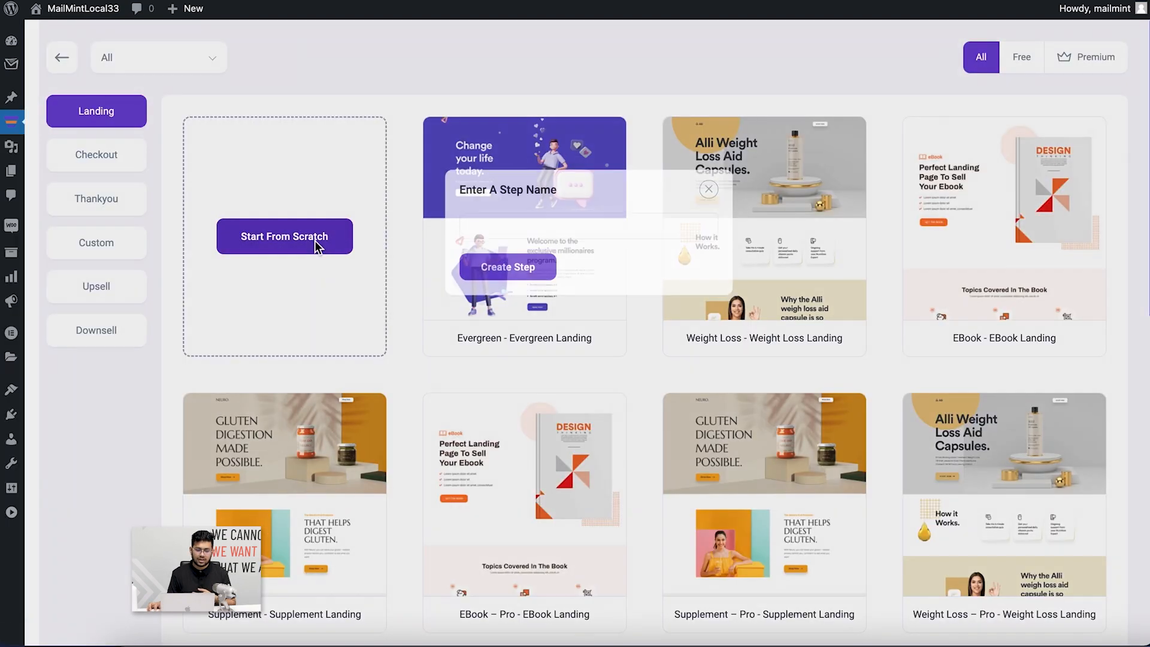
click(520, 273)
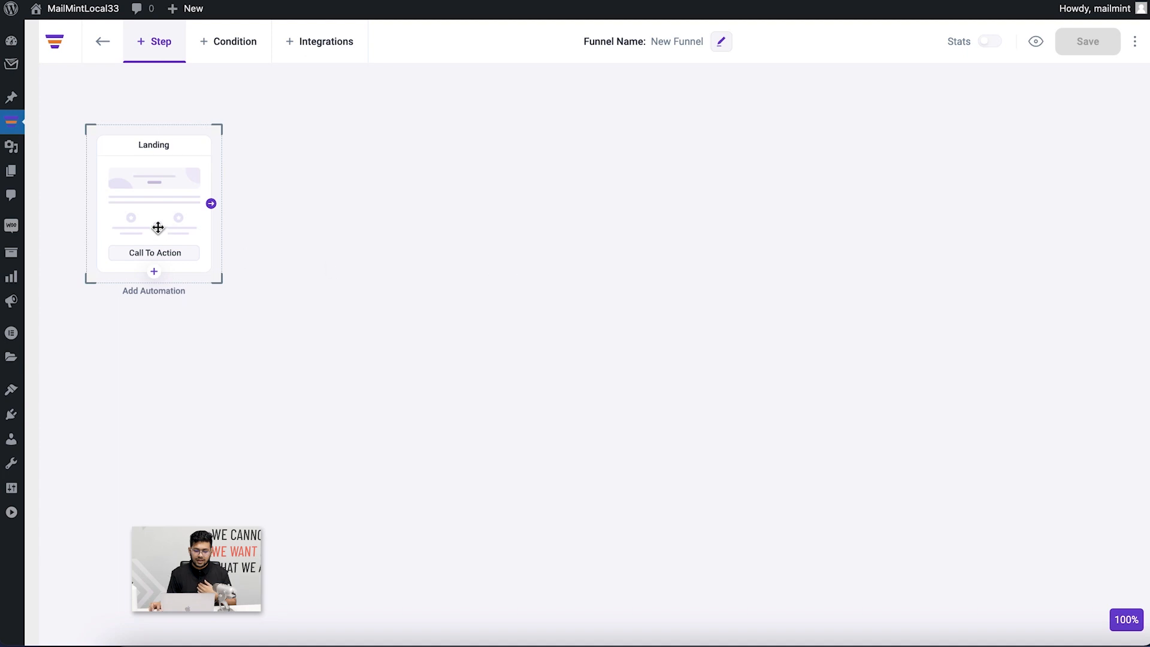
drag(164, 224, 421, 246)
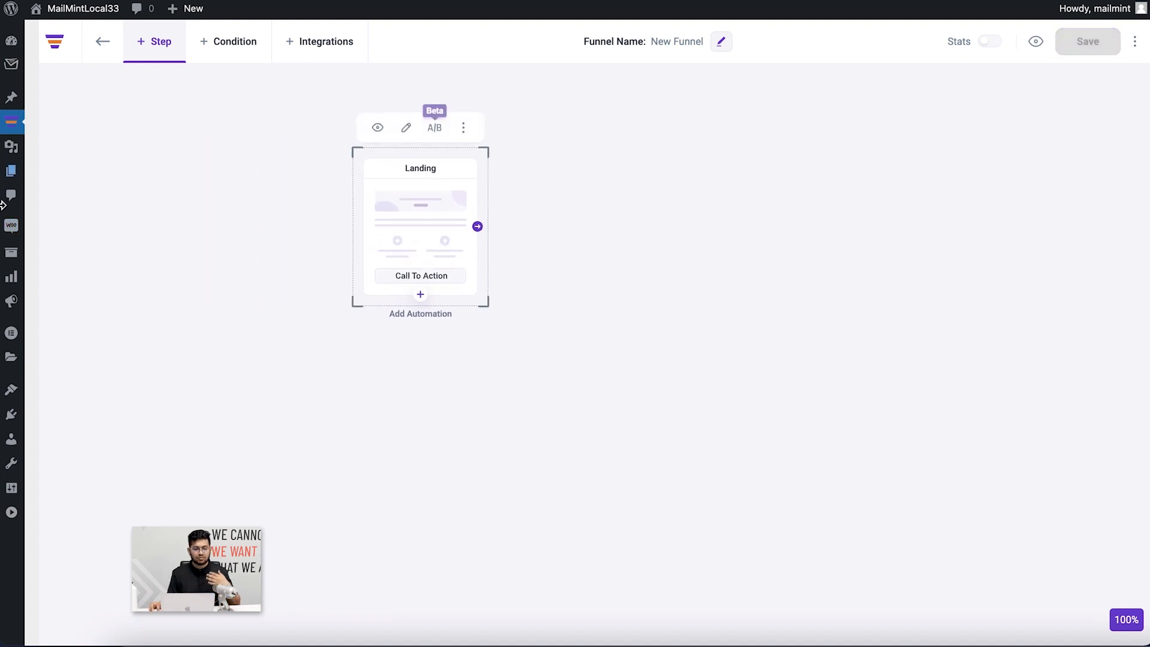
Follow the Landing step with a Send An Email action triggered by Optin = Submitted, and save it
click(421, 295)
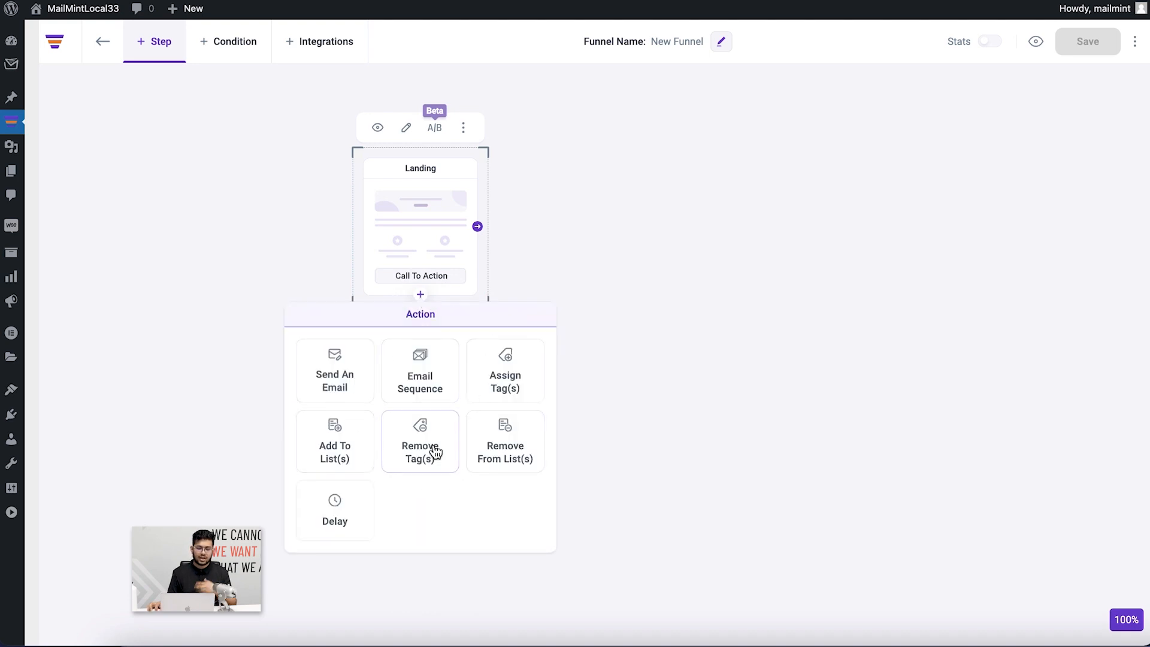
click(352, 383)
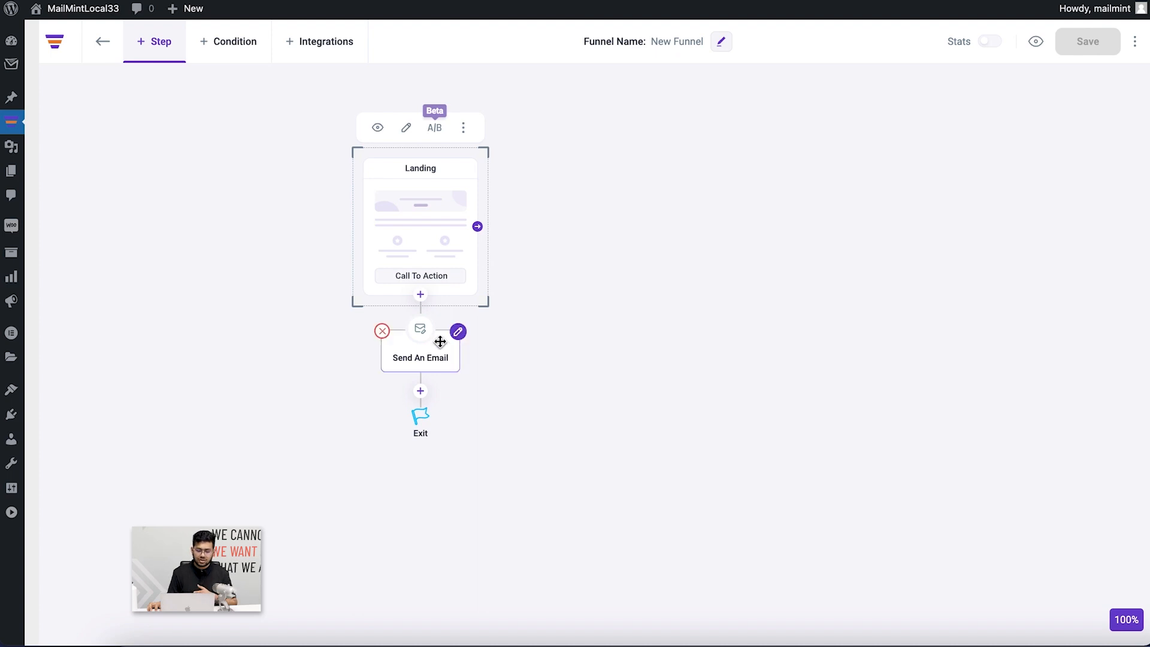
click(458, 331)
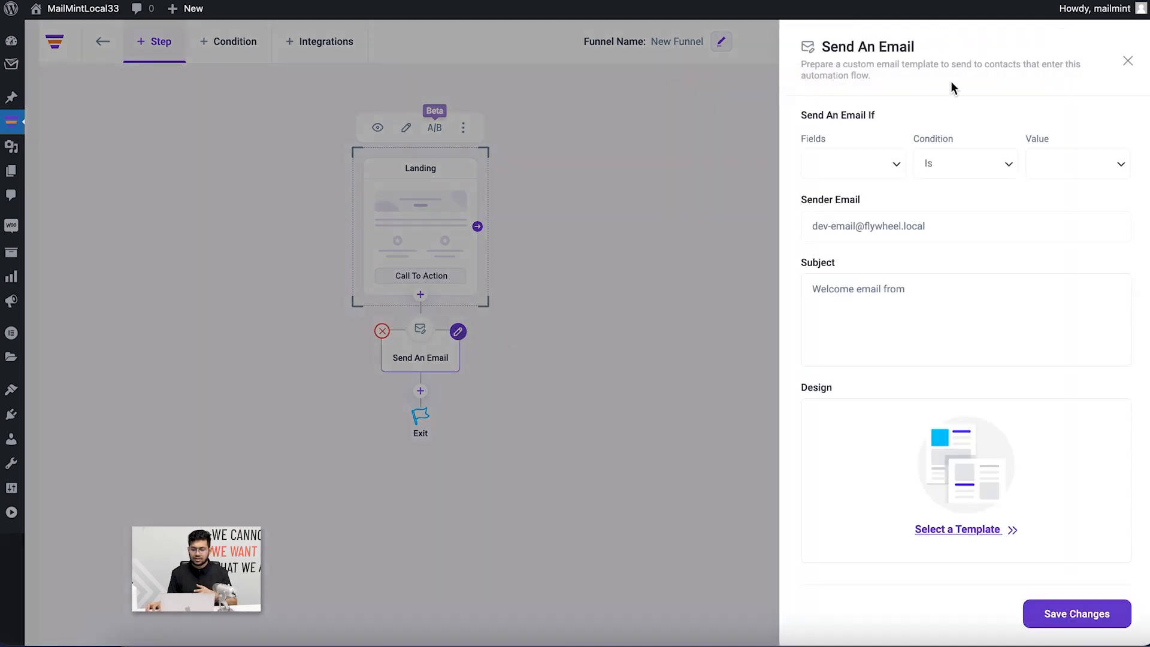
click(879, 173)
click(871, 182)
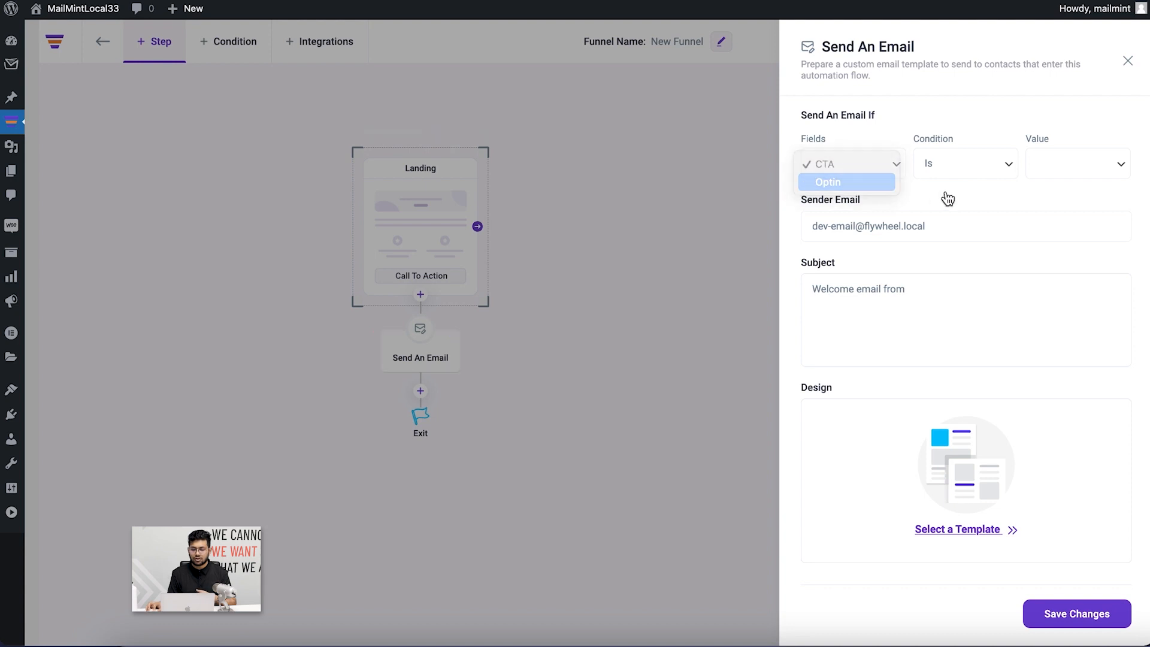
click(1047, 174)
click(1060, 177)
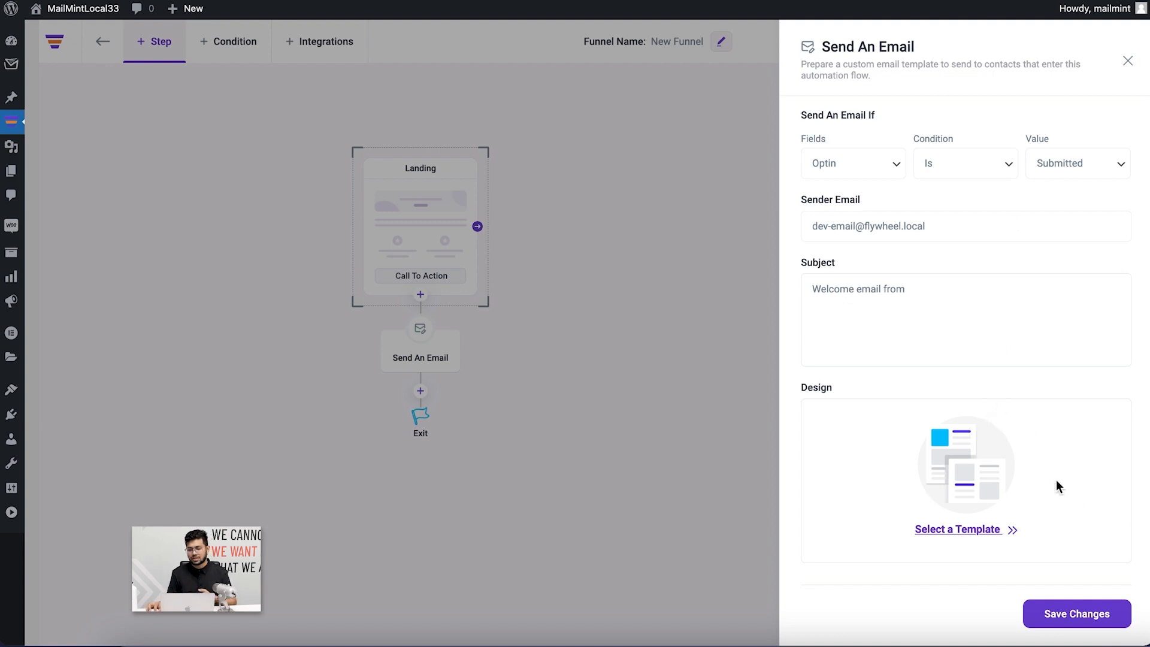
click(1045, 611)
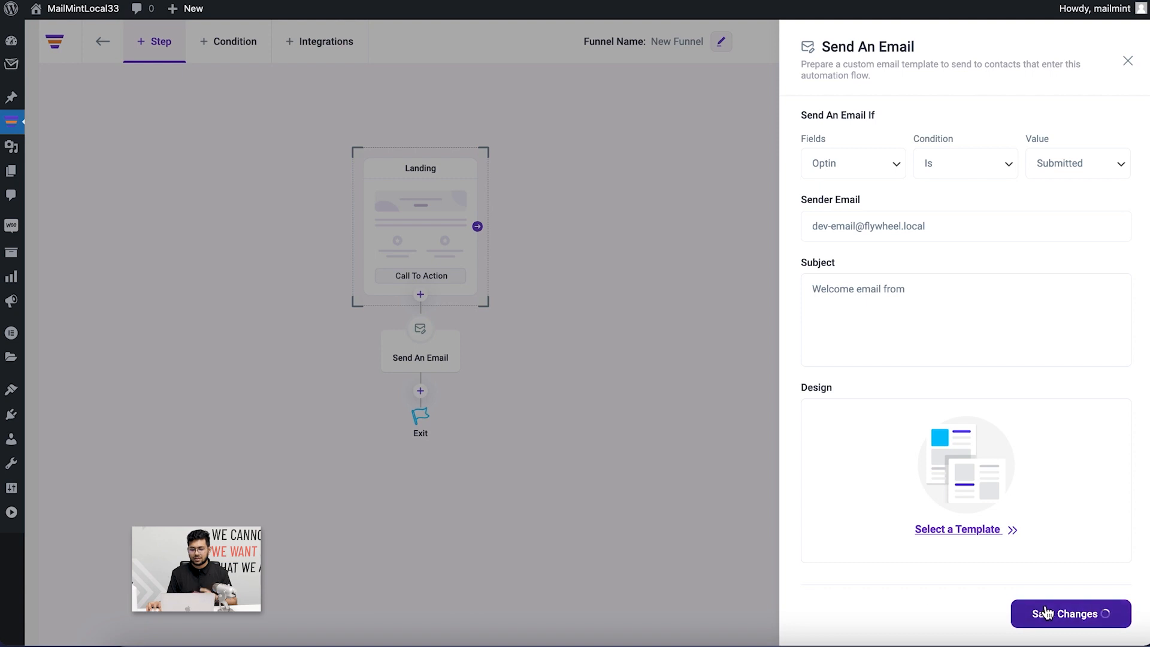
click(707, 393)
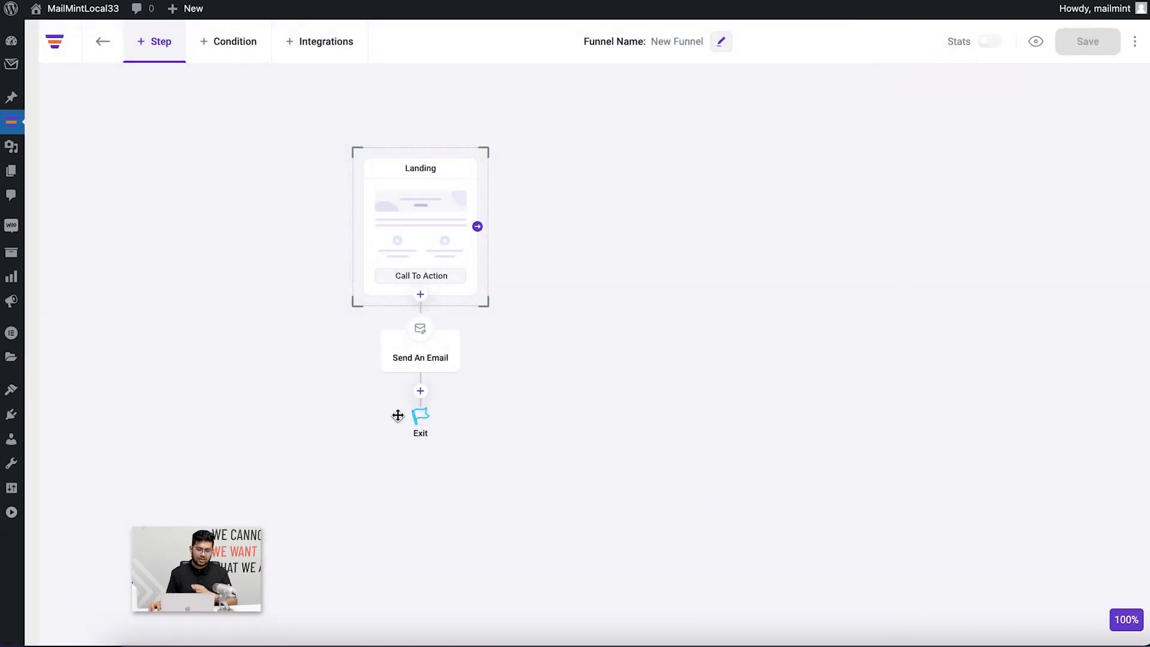
Add an Add To List(s) action targeting the Test list after the email, save, and reopen the Mail Mint dashboard
click(420, 390)
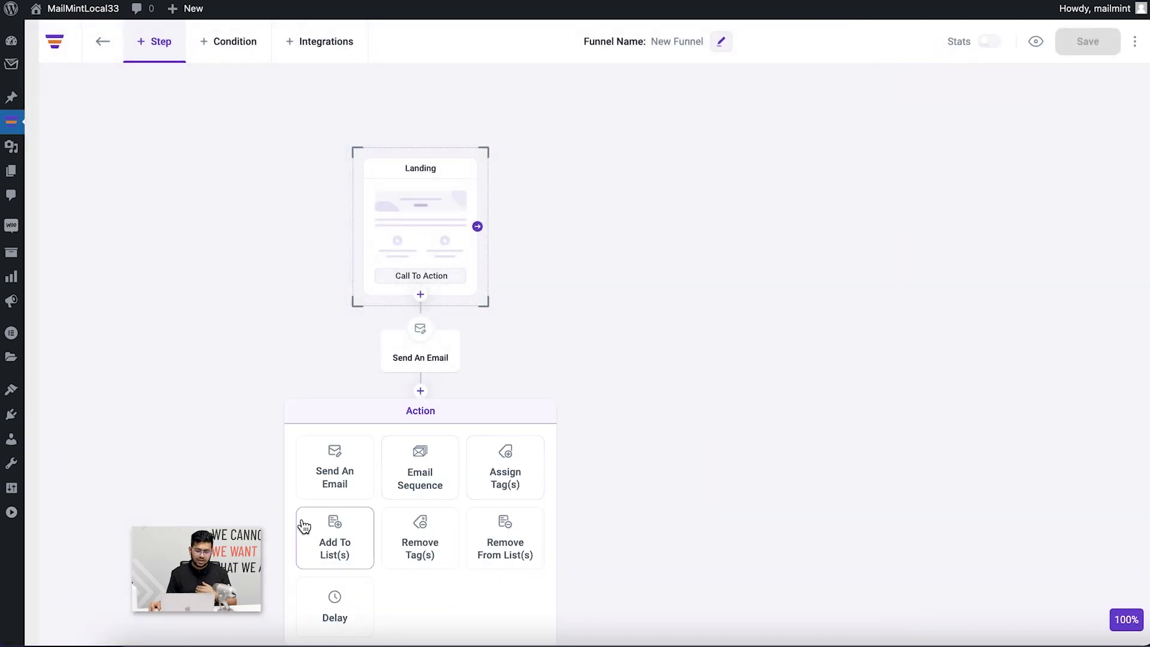
click(351, 542)
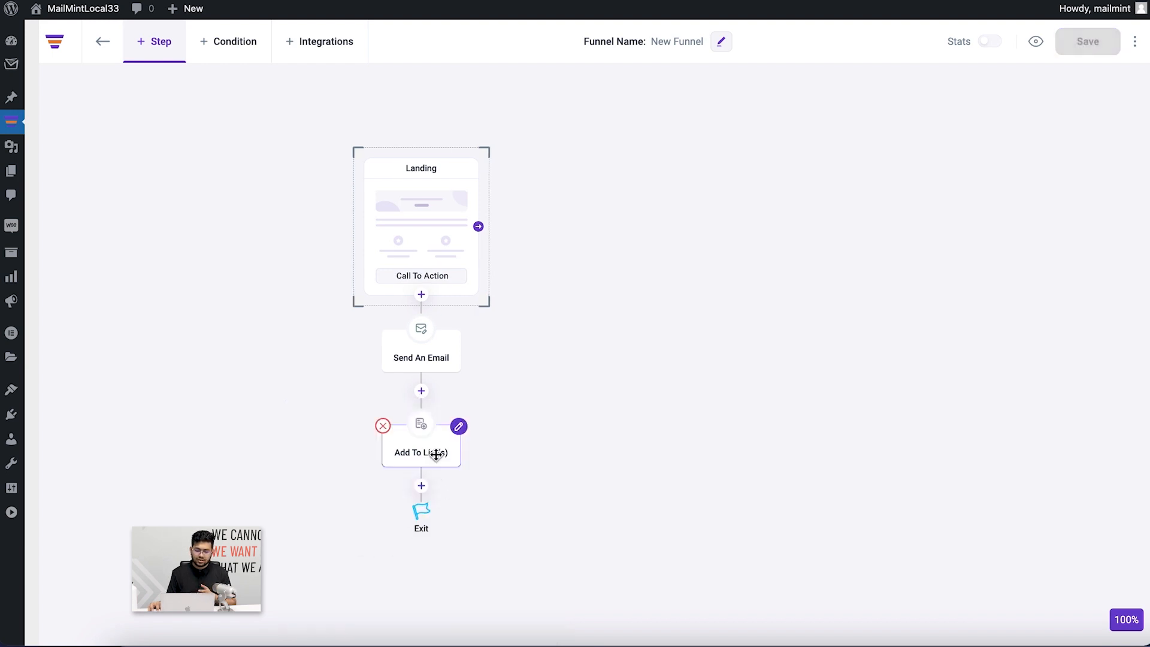
click(459, 426)
click(876, 131)
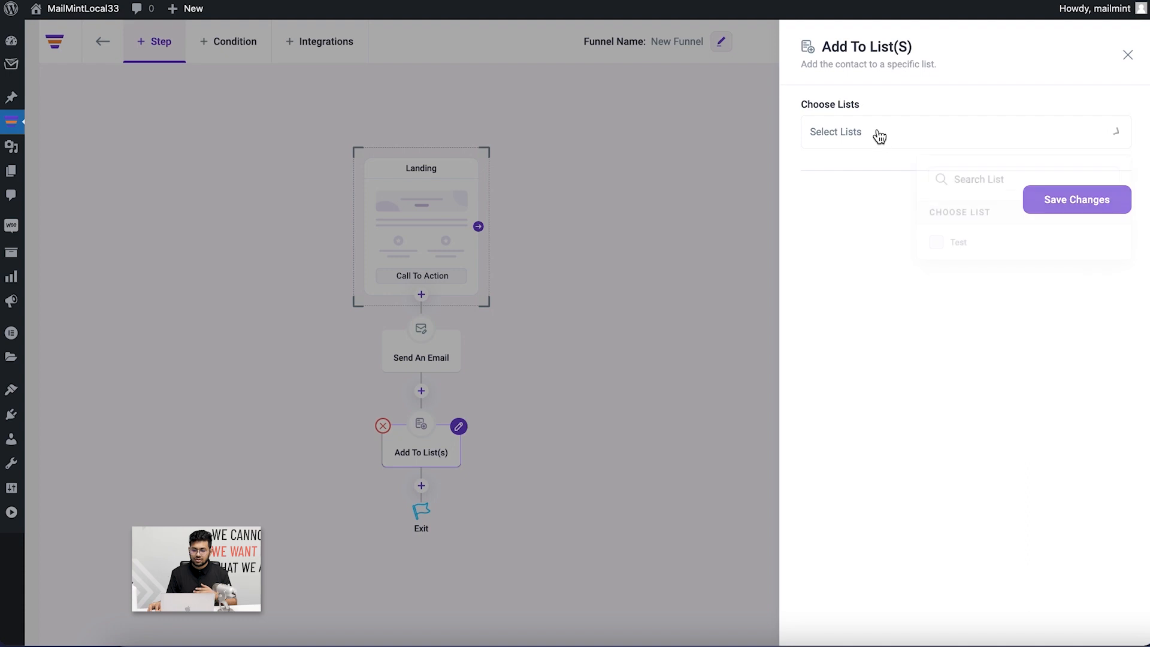
click(964, 250)
click(975, 333)
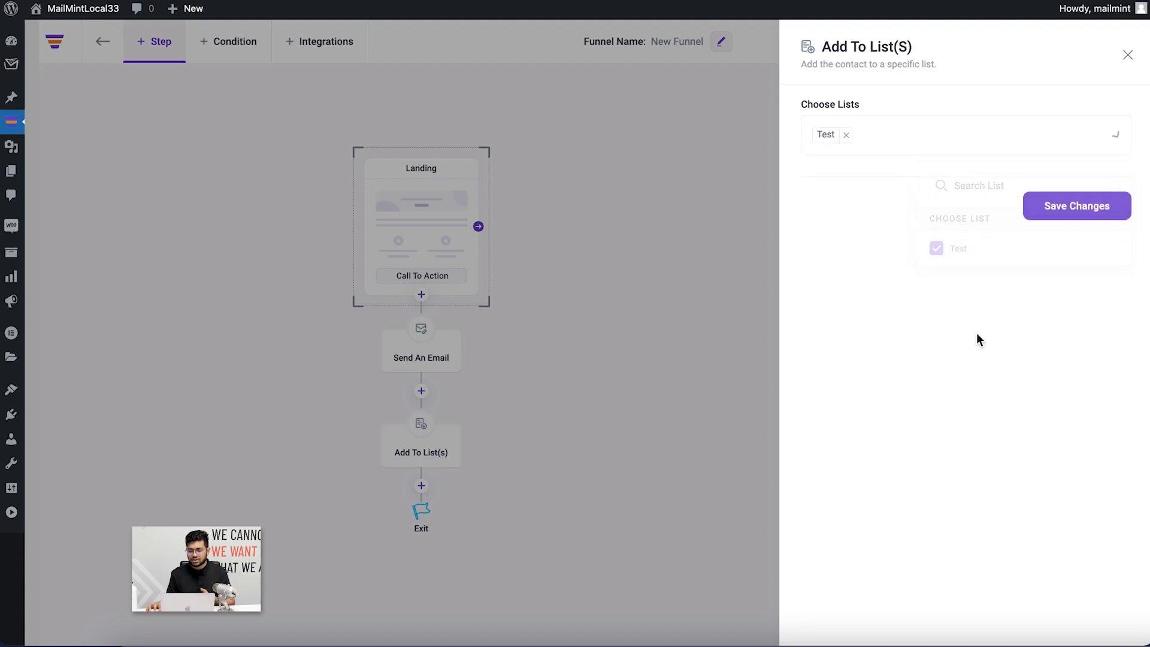
click(1070, 216)
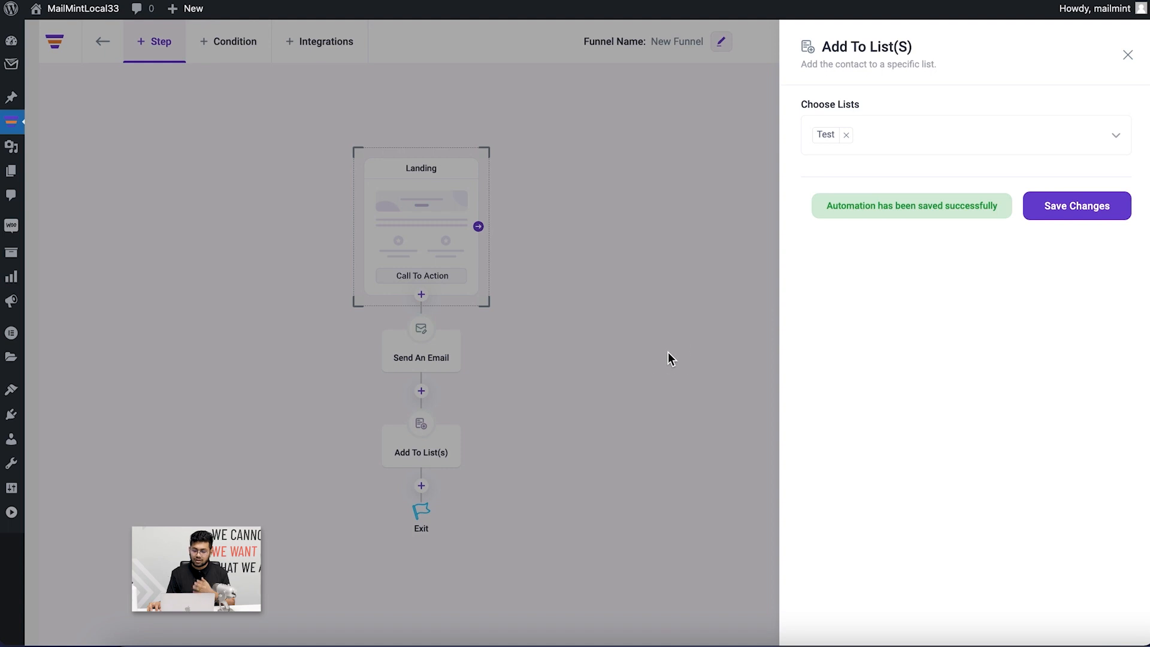
click(667, 352)
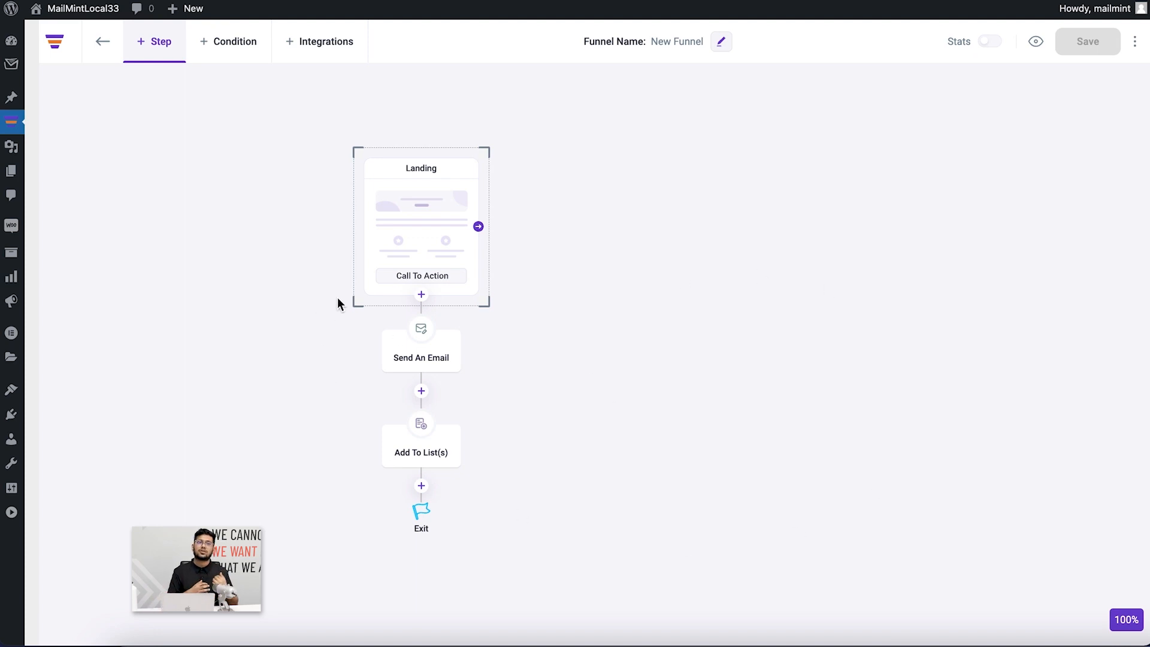
mouse_move(11, 65)
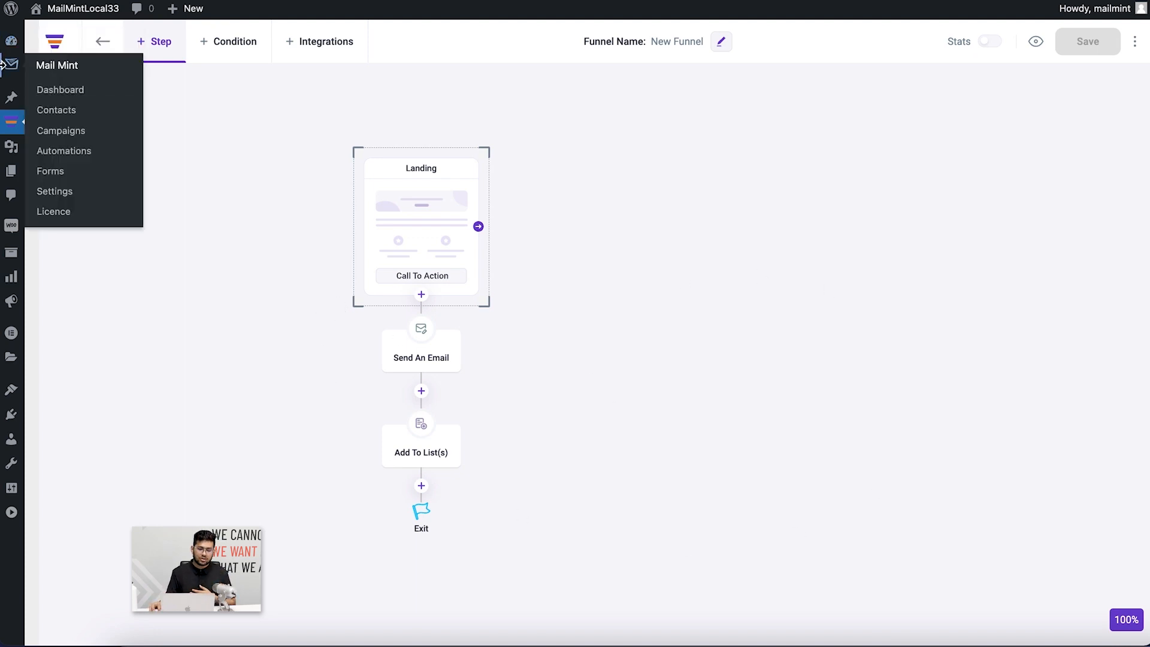
click(46, 91)
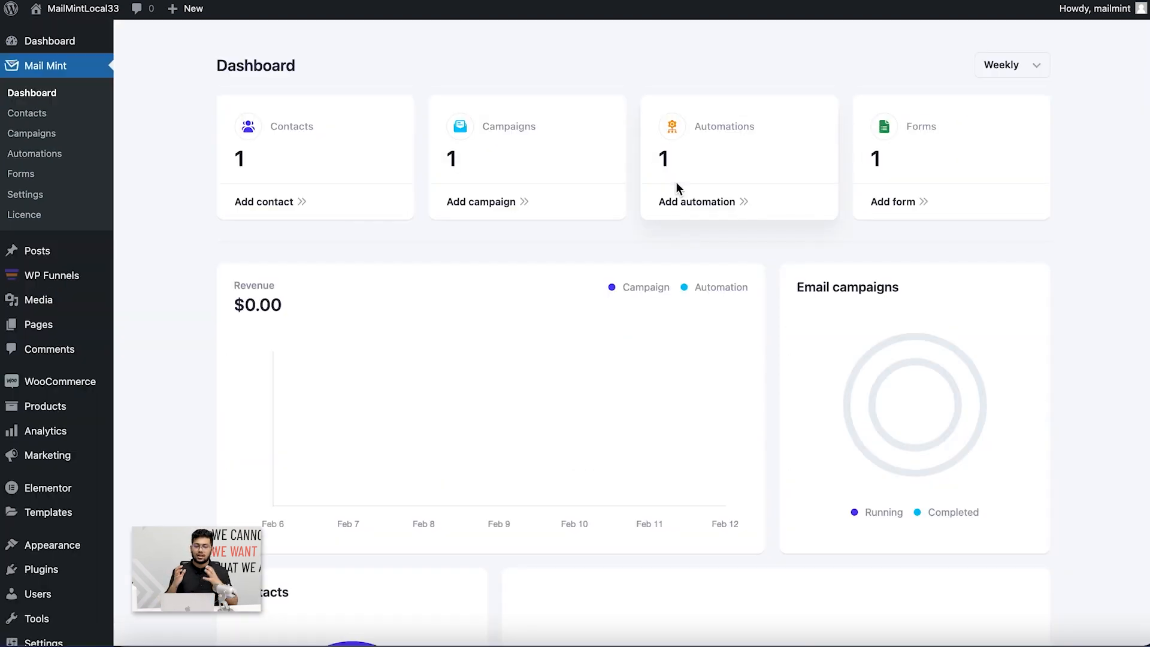